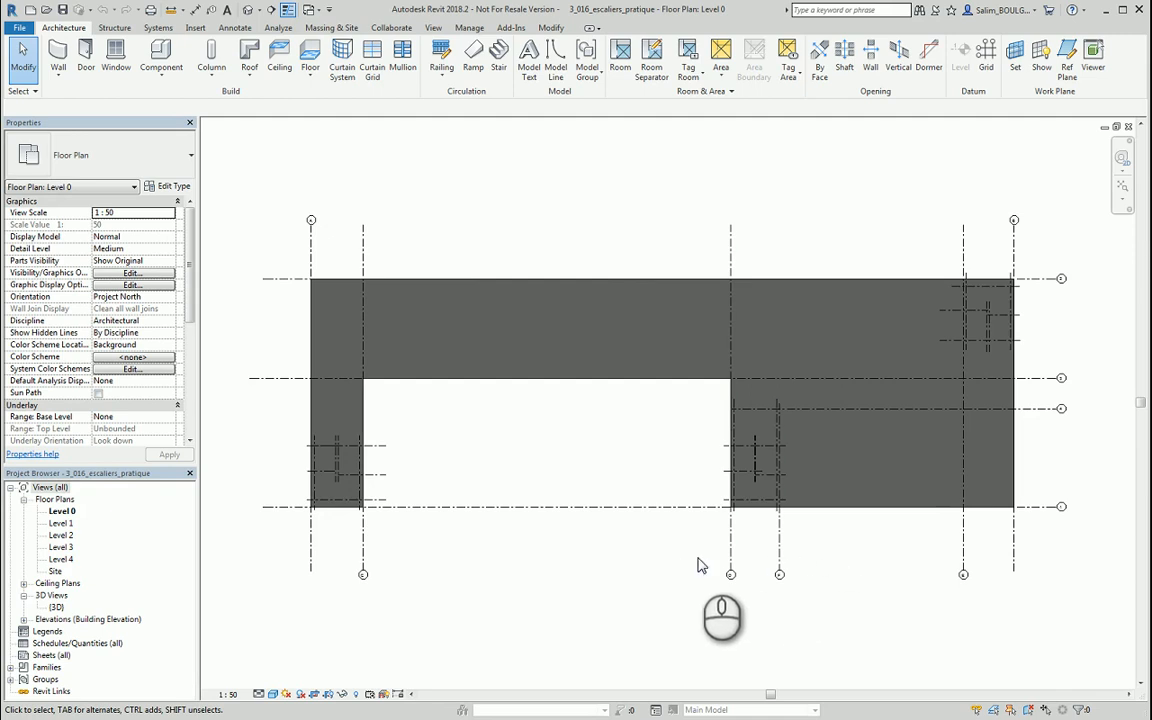
Step: Inspect the stacked floor slabs from several sides in the 3D view
double_click(57, 609)
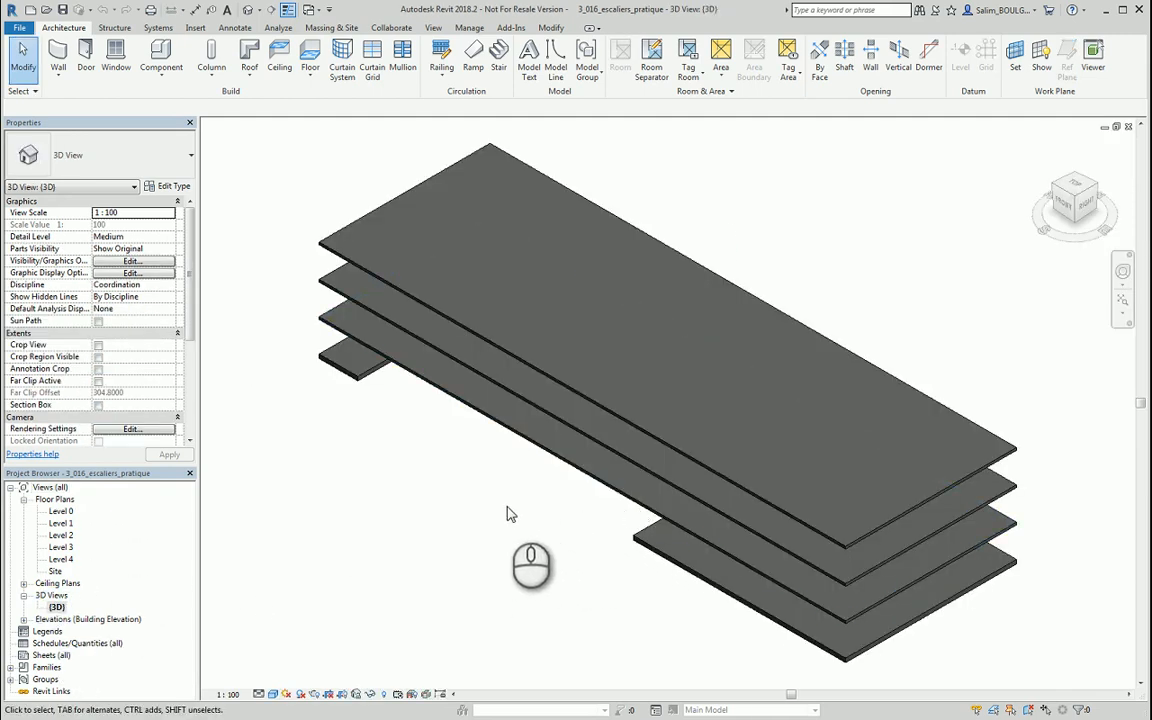
mouse_move(509, 515)
shift+middle_down()
mouse_move(694, 476)
mouse_move(843, 386)
mouse_move(437, 522)
shift+middle_up()
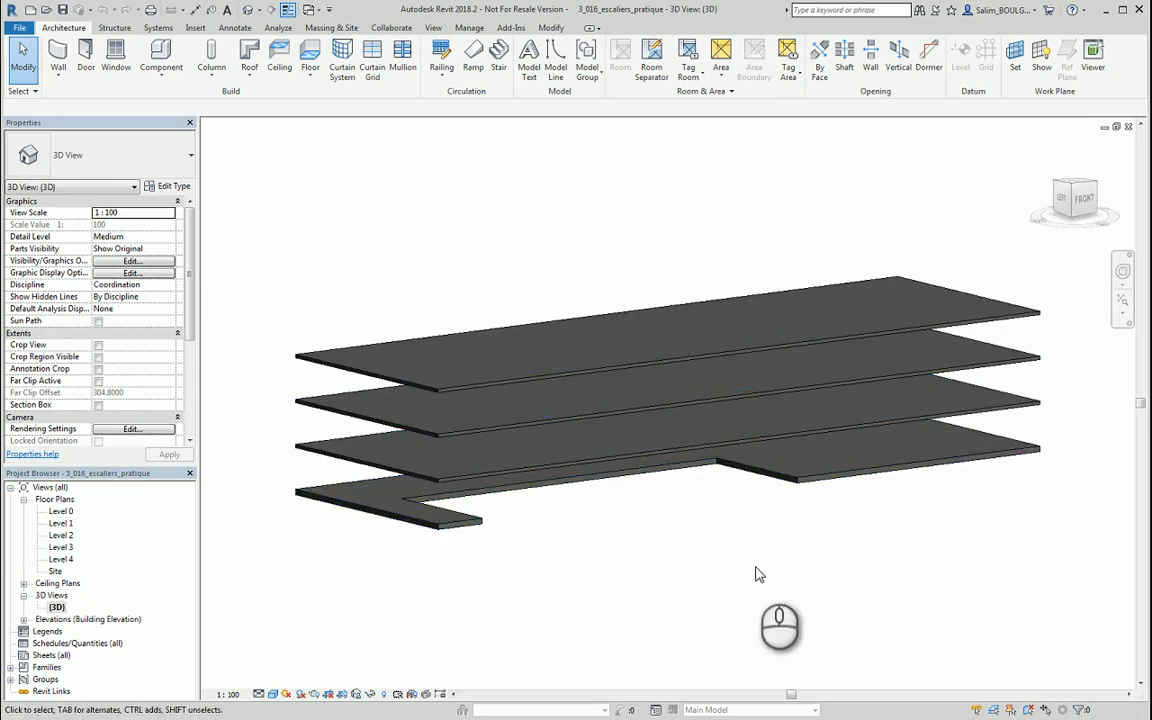
mouse_move(1013, 494)
shift+middle_down()
mouse_move(1010, 527)
mouse_move(753, 532)
mouse_move(846, 545)
shift+middle_up()
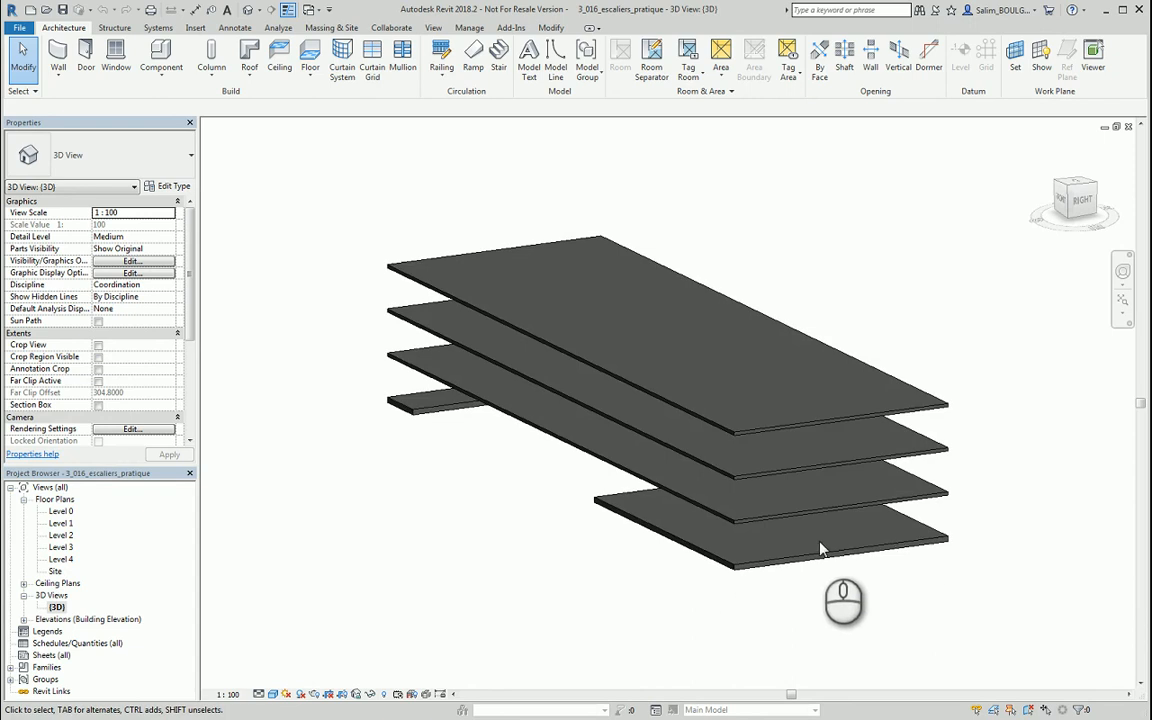
shift+middle_drag(368, 527, 677, 549)
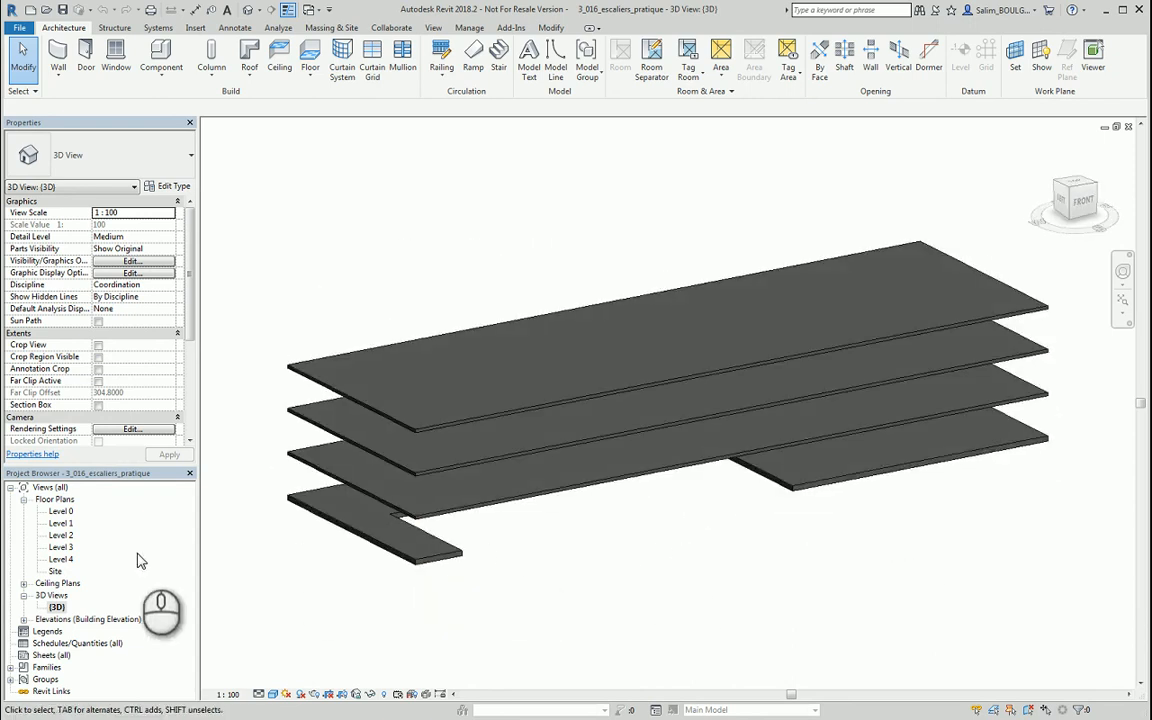
Step: On Level 0, start a stair and draw its 1.5 m wide first run about 2.2 m downward along grid DD in the lower-left wing
double_click(62, 511)
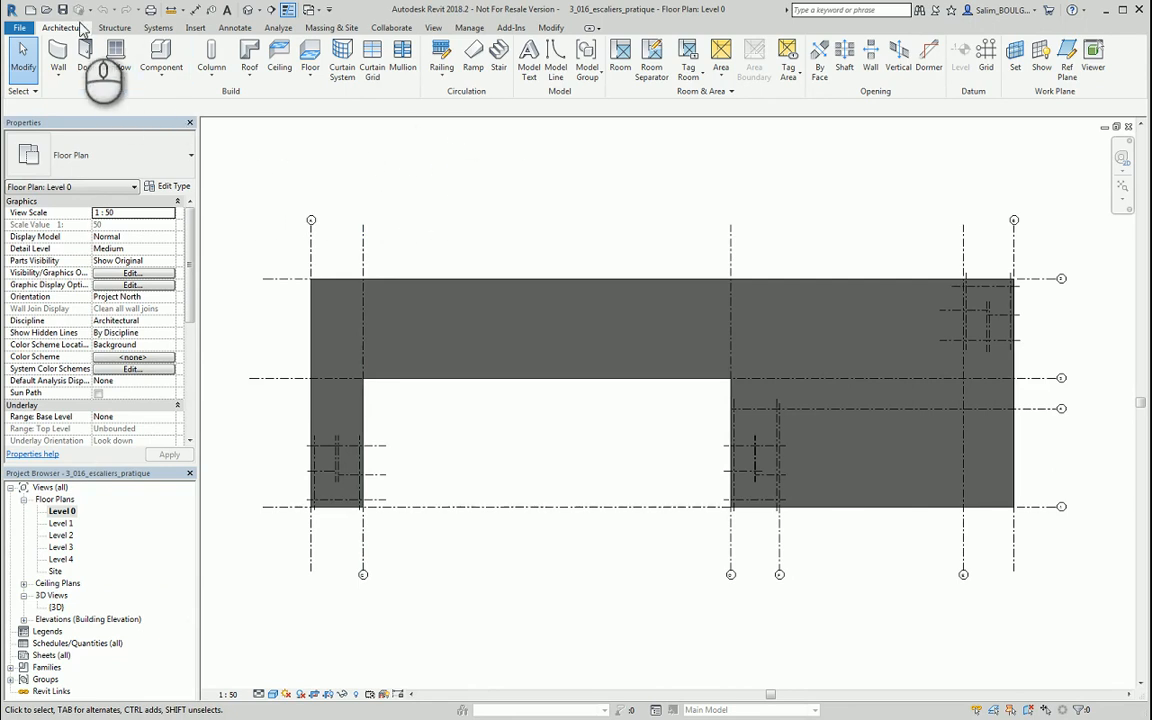
click(498, 68)
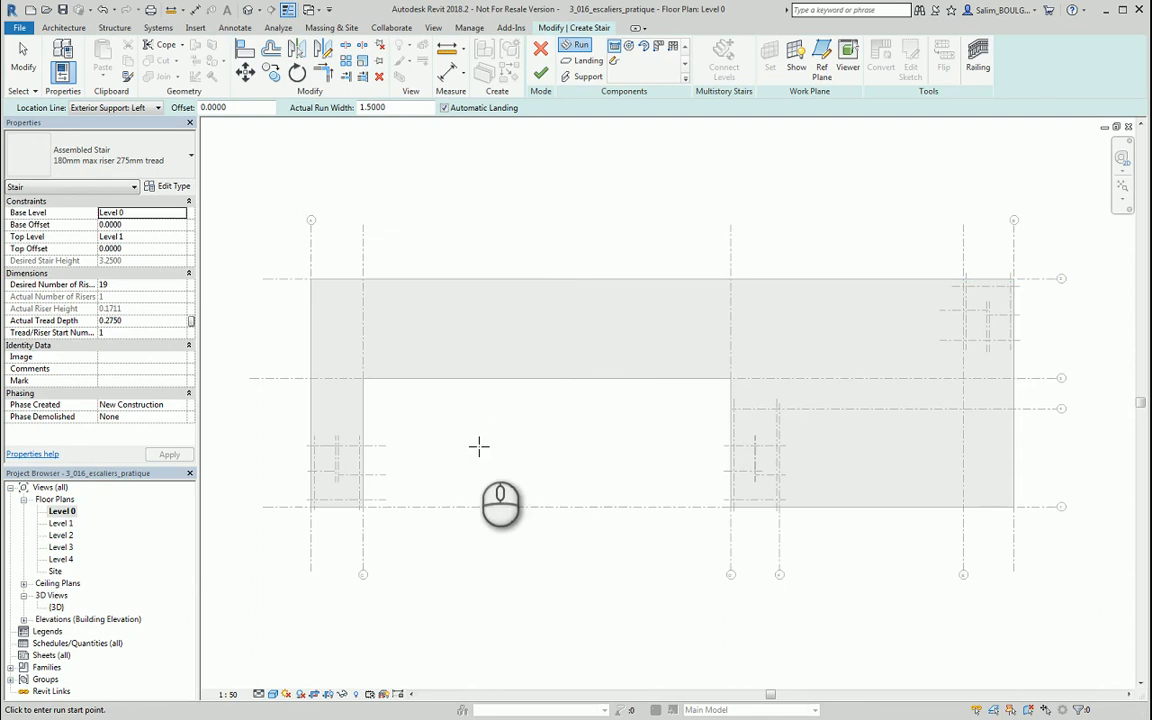
middle_drag(478, 446, 507, 363)
scroll(552, 310, up, 2)
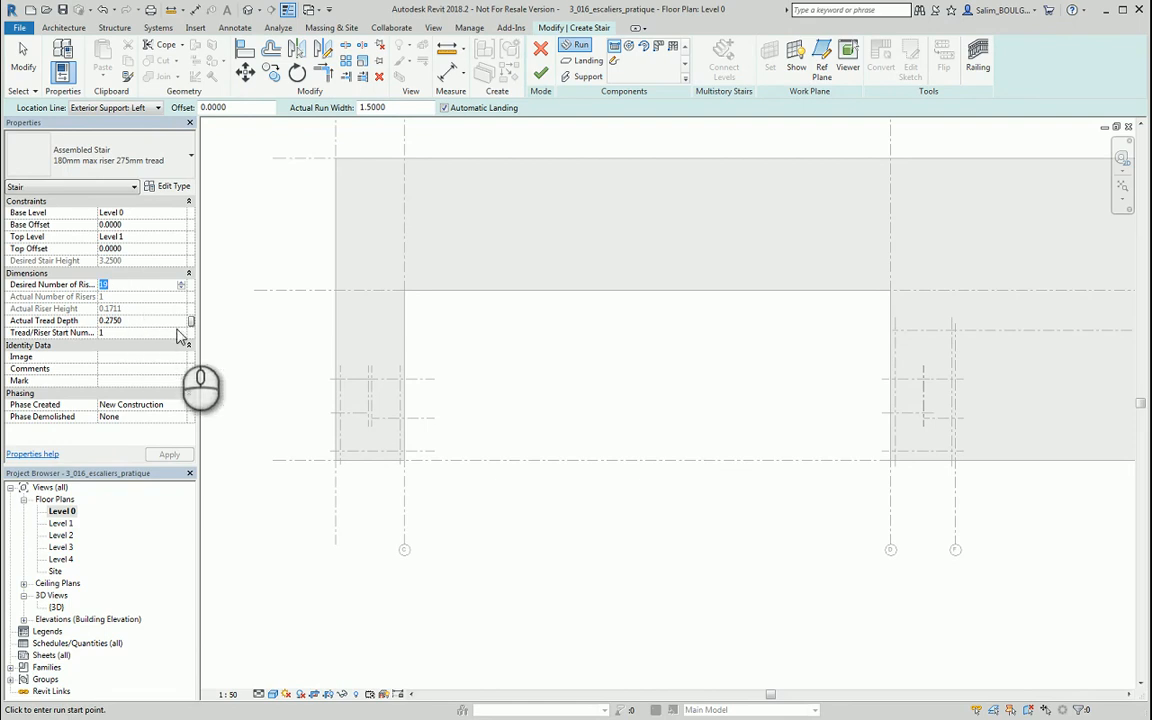
scroll(408, 418, up, 3)
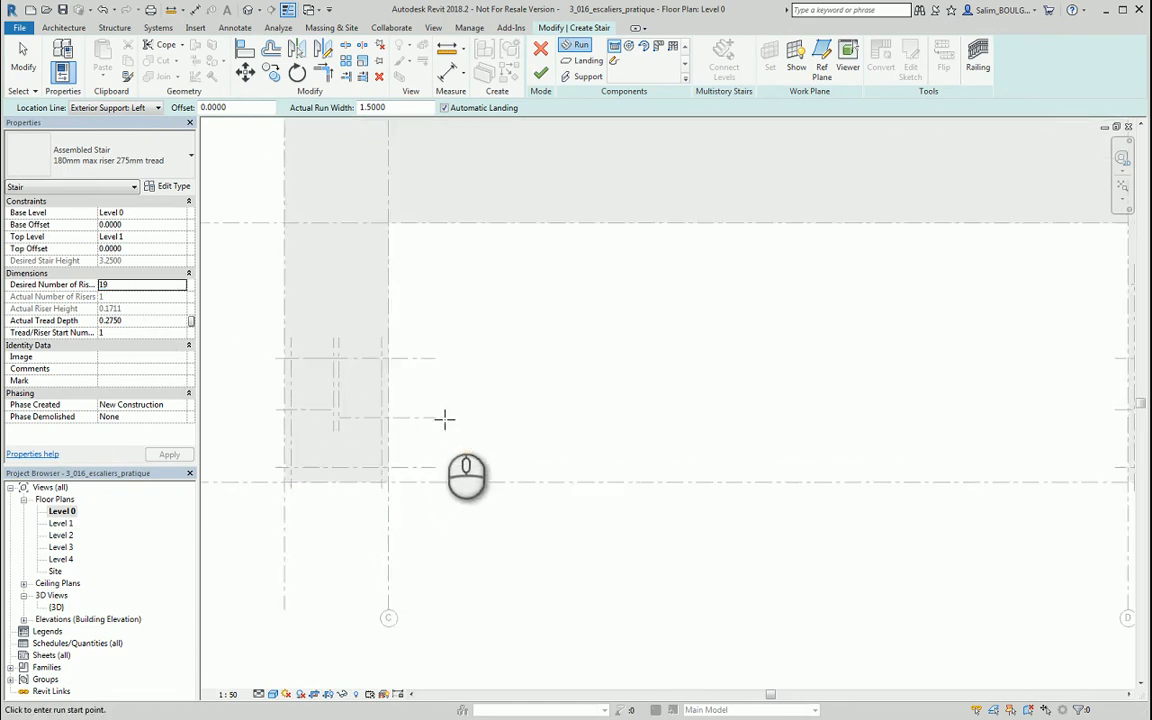
middle_drag(480, 414, 498, 387)
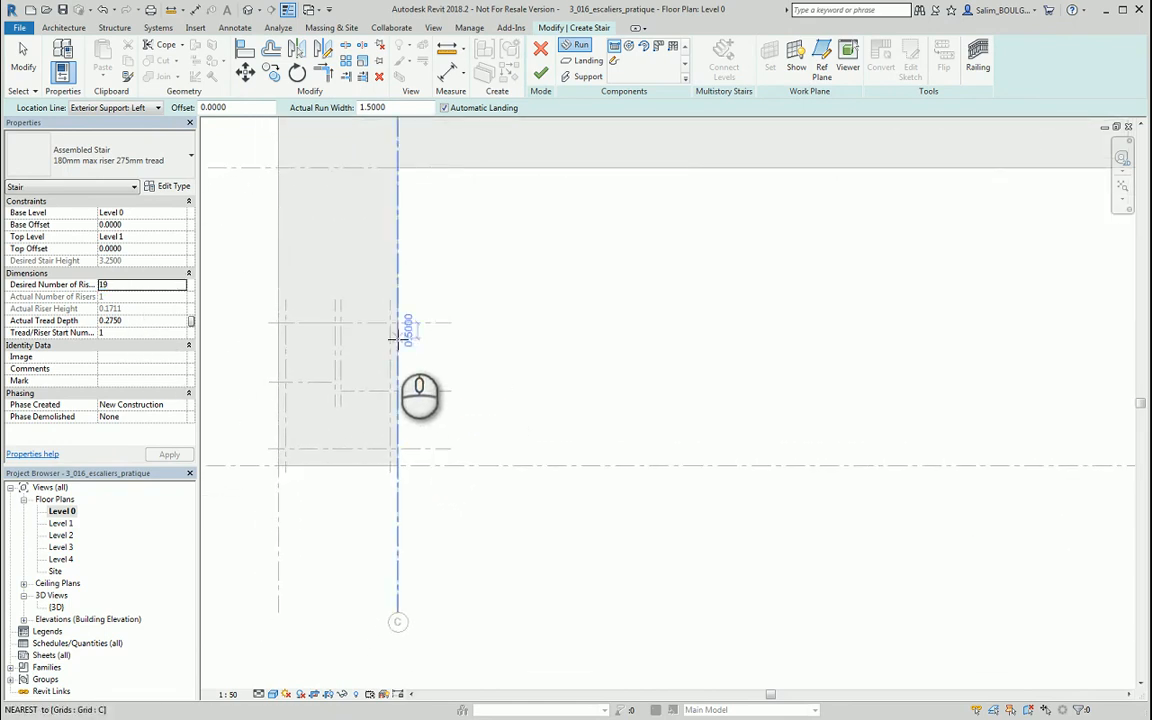
scroll(393, 346, up, 3)
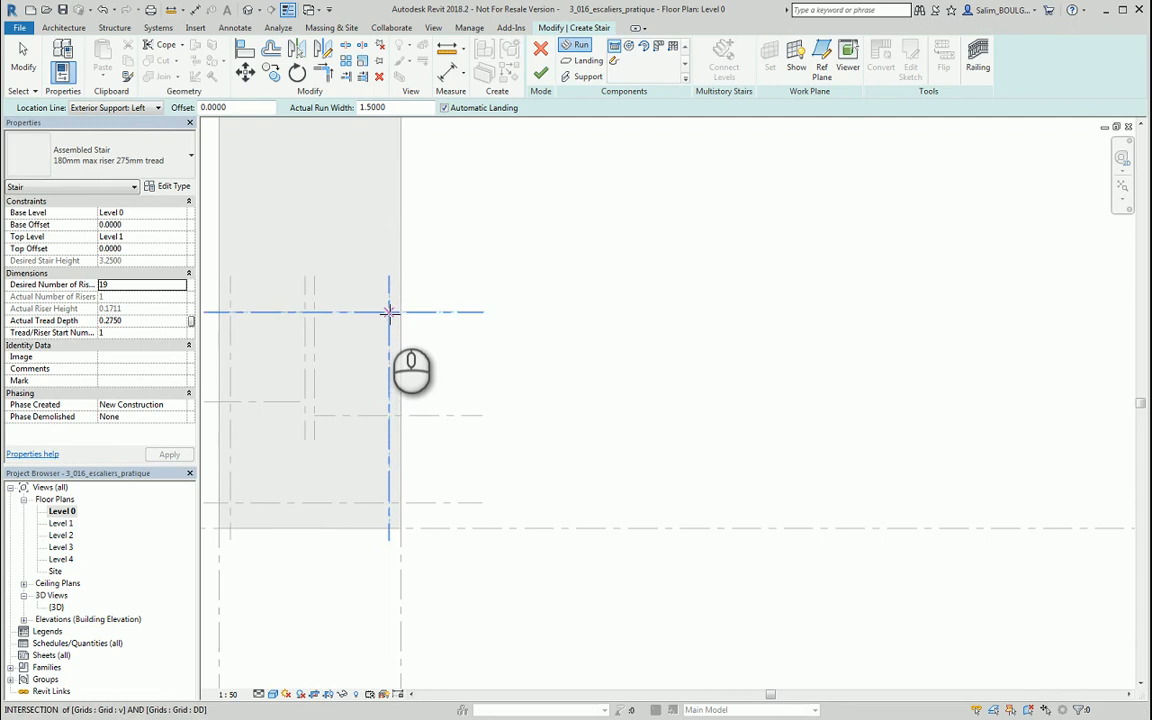
click(390, 314)
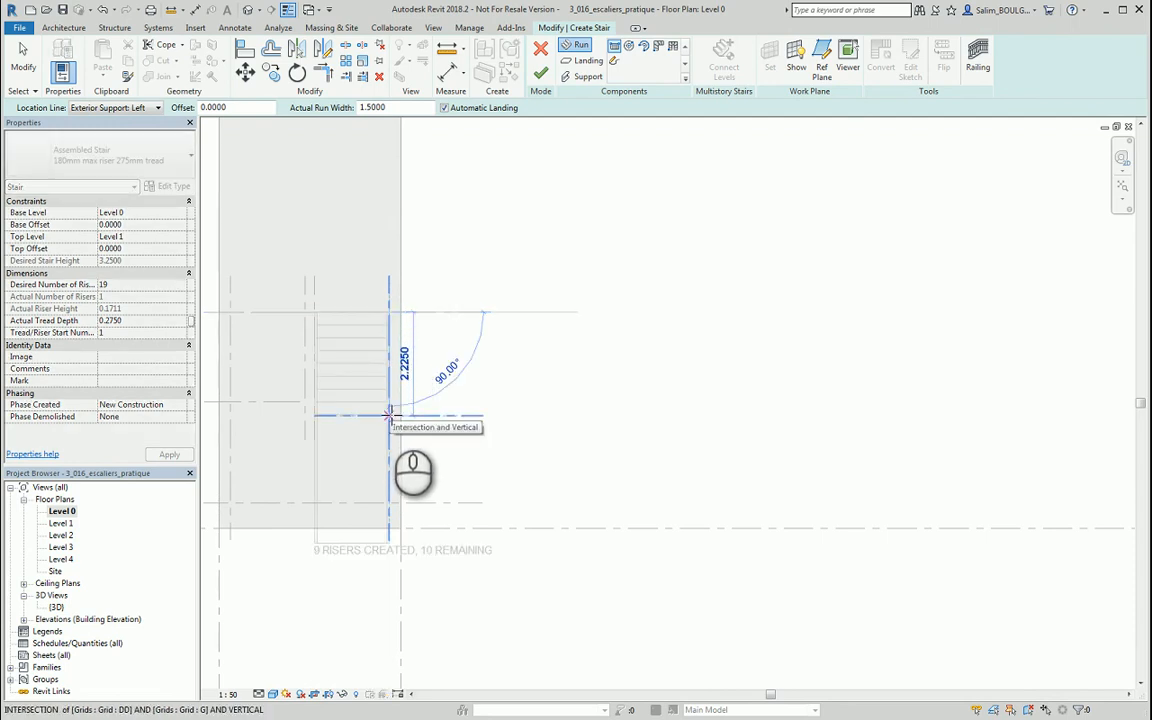
click(388, 413)
Step: Draw the lower-left stair's return run about 1.925 m upward from grid H with an automatic landing, and finish the stair
middle_drag(332, 432, 525, 440)
scroll(410, 405, up, 1)
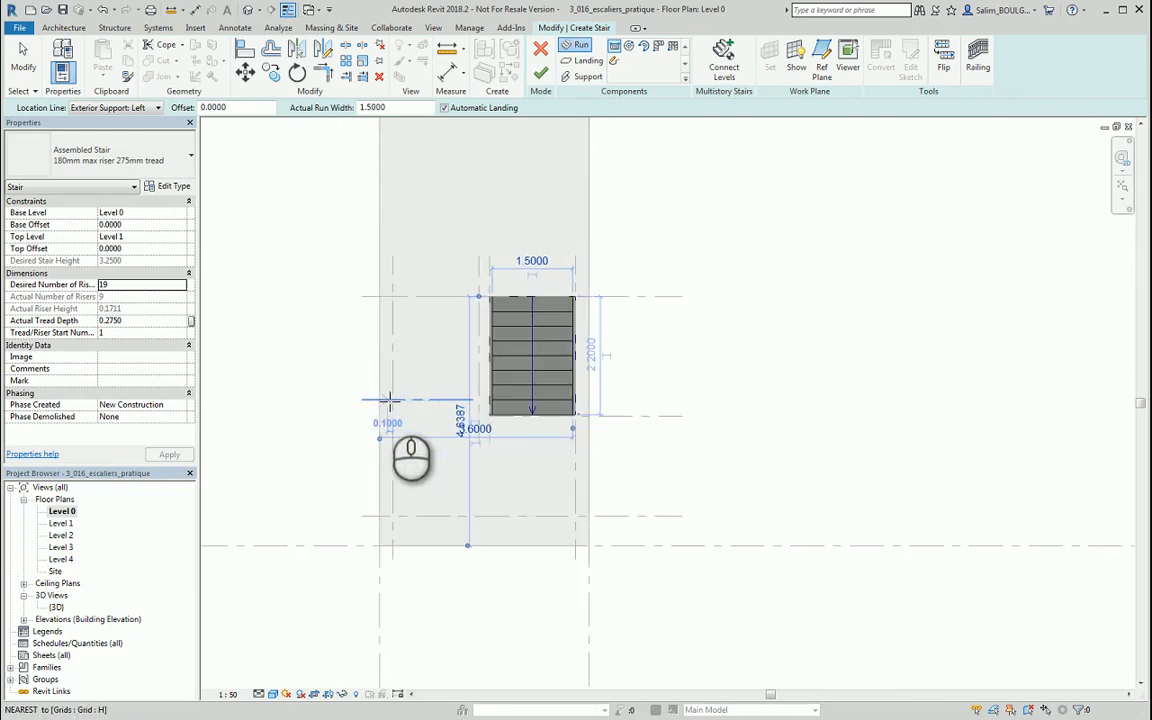
click(392, 400)
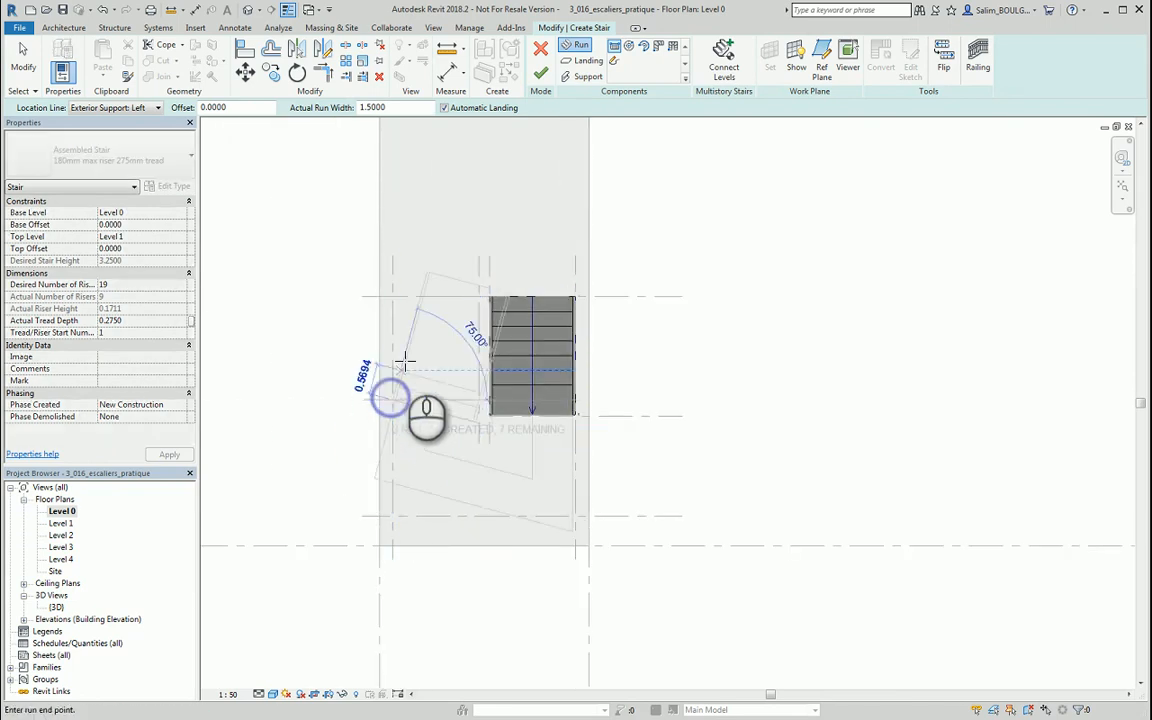
click(389, 296)
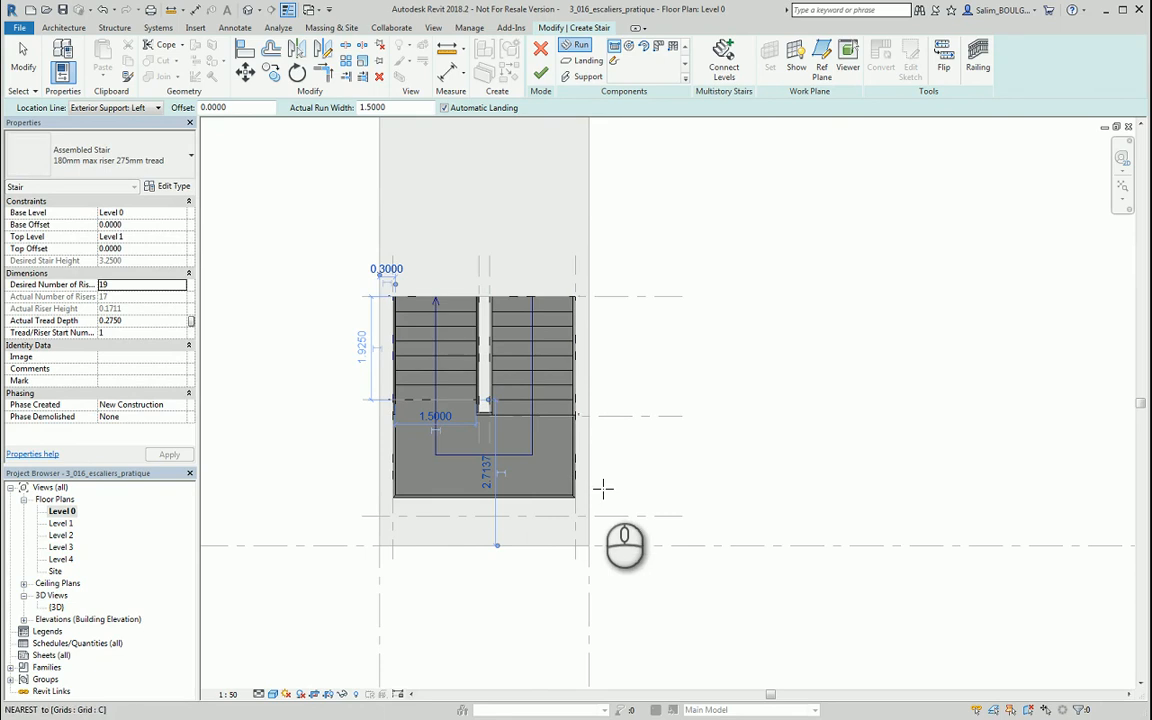
scroll(652, 473, down, 4)
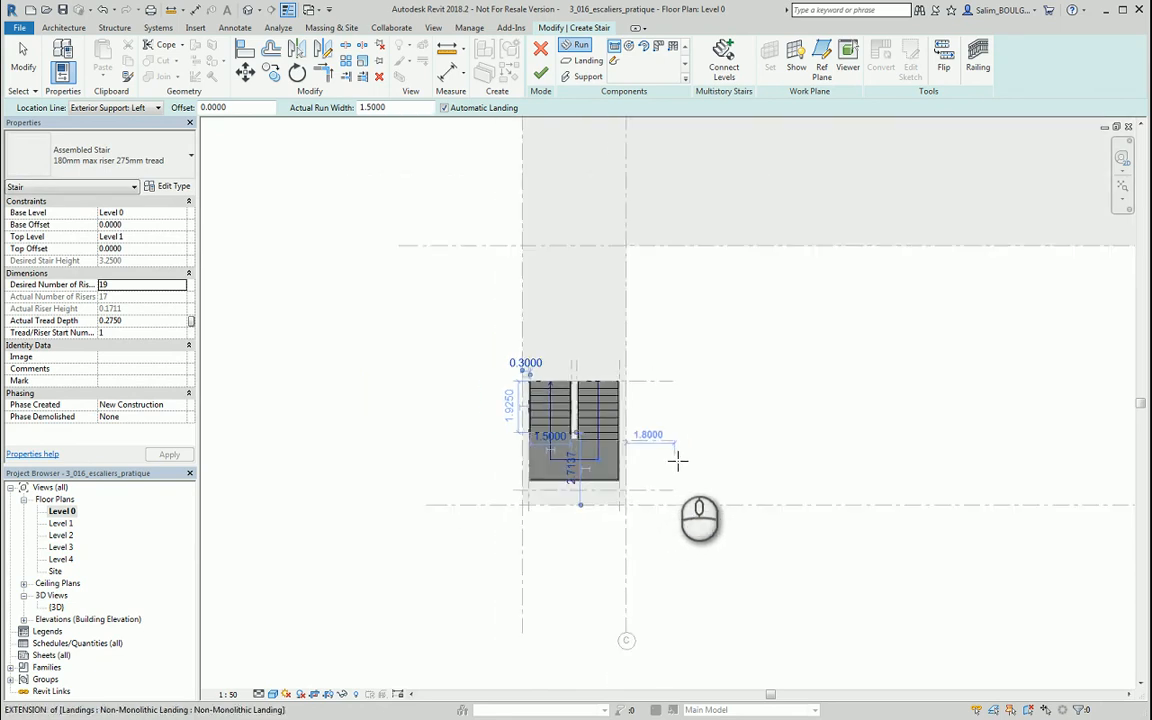
click(541, 76)
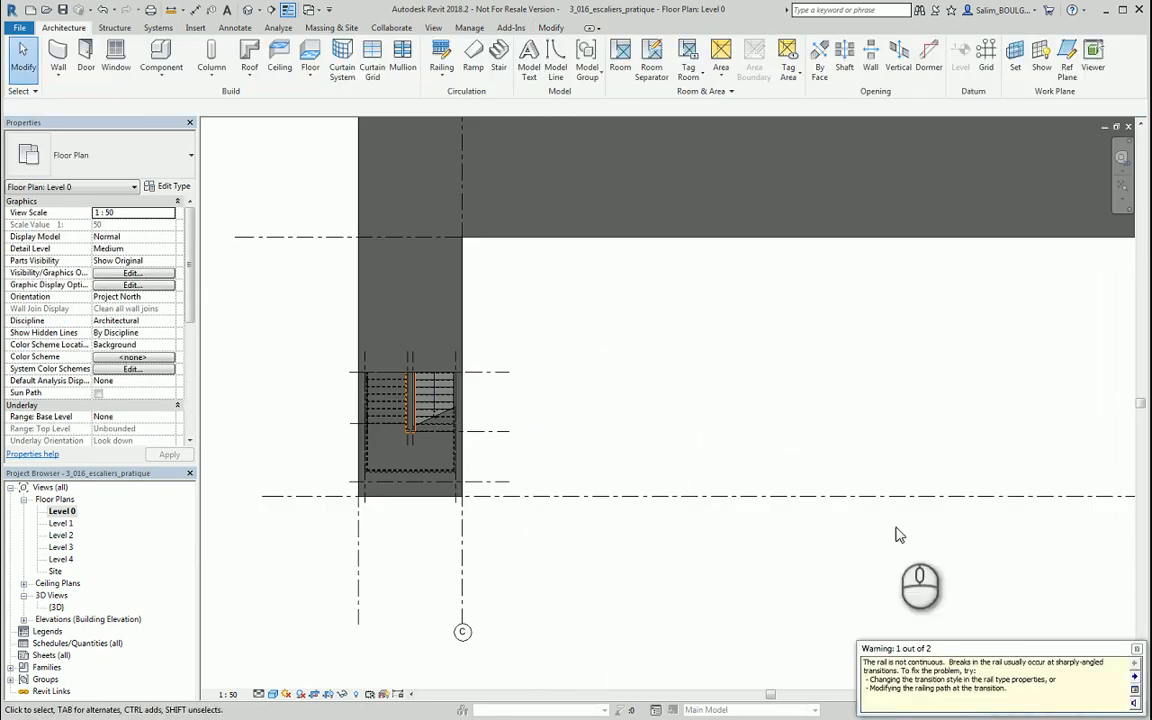
click(1136, 650)
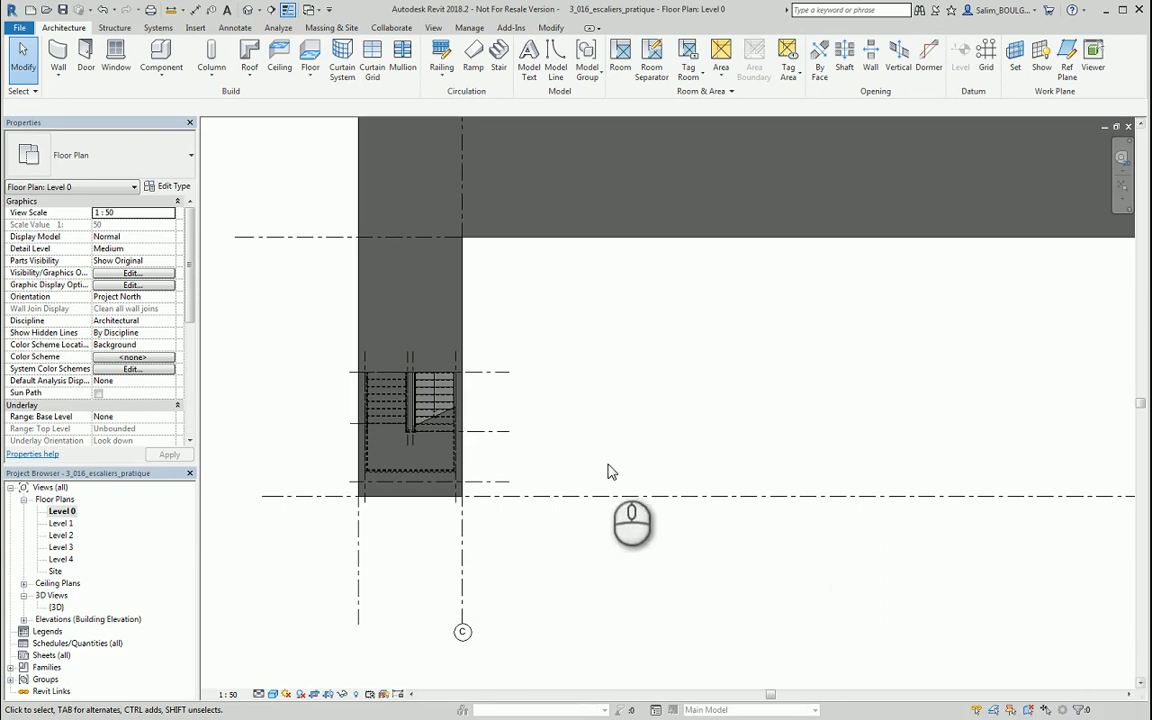
Step: Inspect the new lower-left stair between the slabs in the 3D view
middle_drag(668, 463, 634, 450)
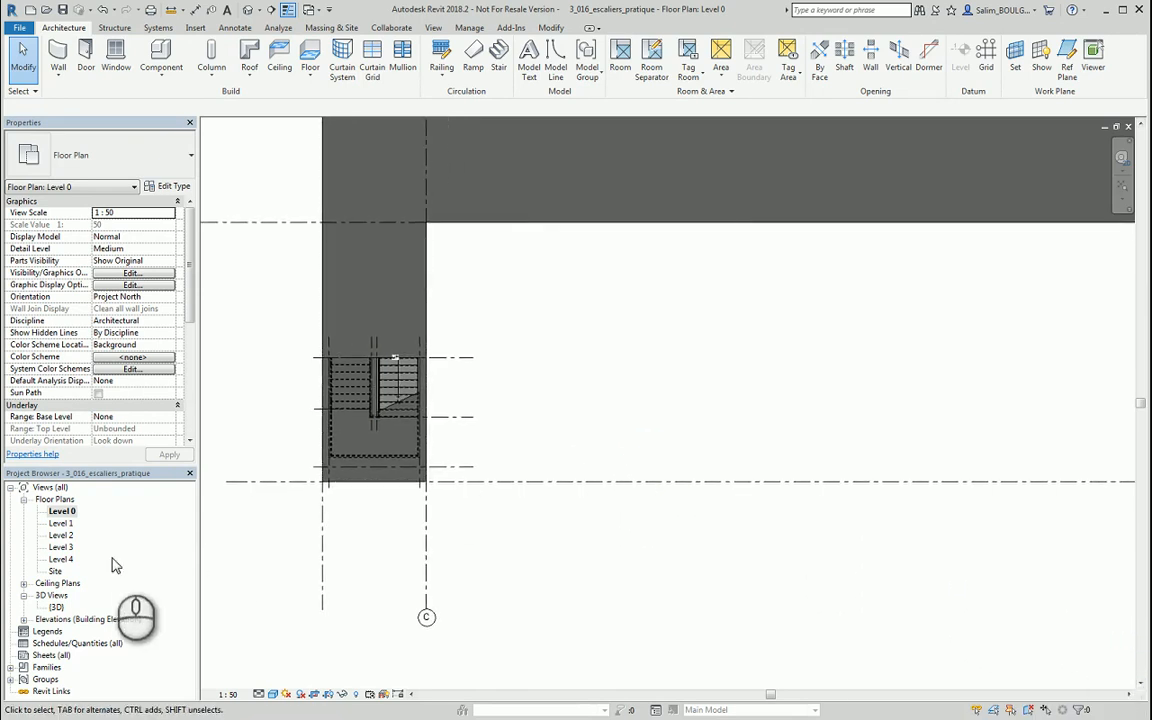
double_click(56, 607)
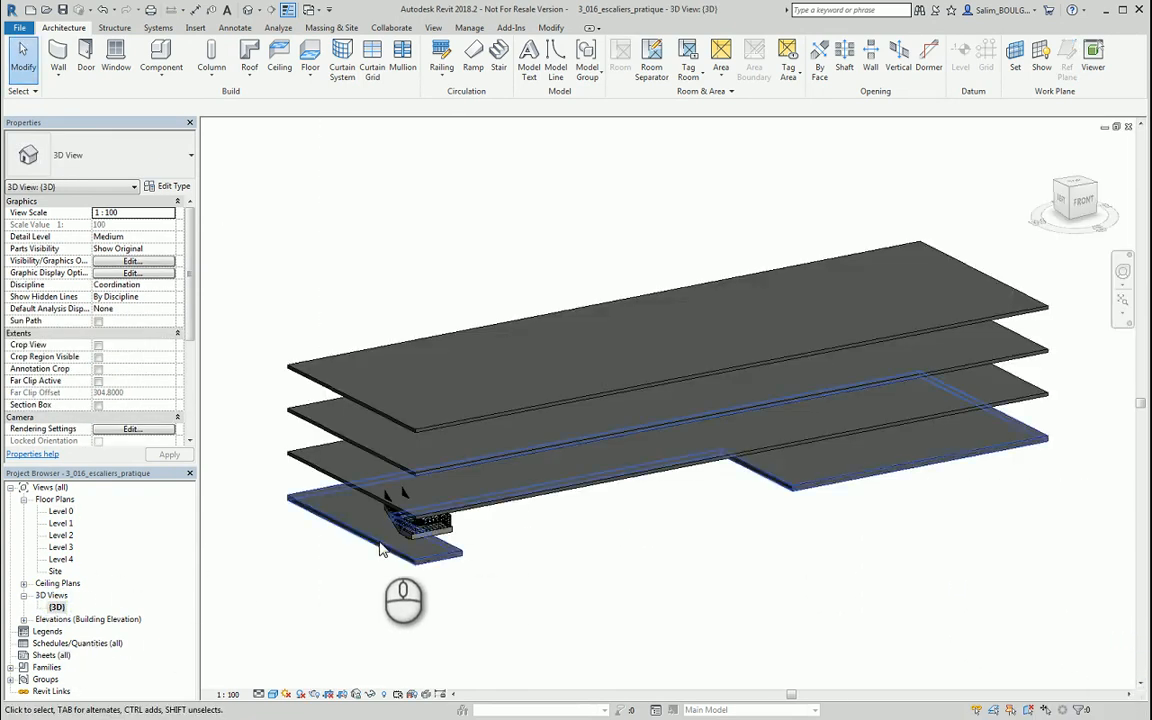
scroll(400, 540, up, 4)
shift+middle_drag(416, 537, 735, 536)
scroll(735, 536, up, 2)
Step: On Level 0, start a stair in the upper-right corner and draw its 1.5 m wide left run about 2.2 m upward along the inner reference grid
double_click(61, 511)
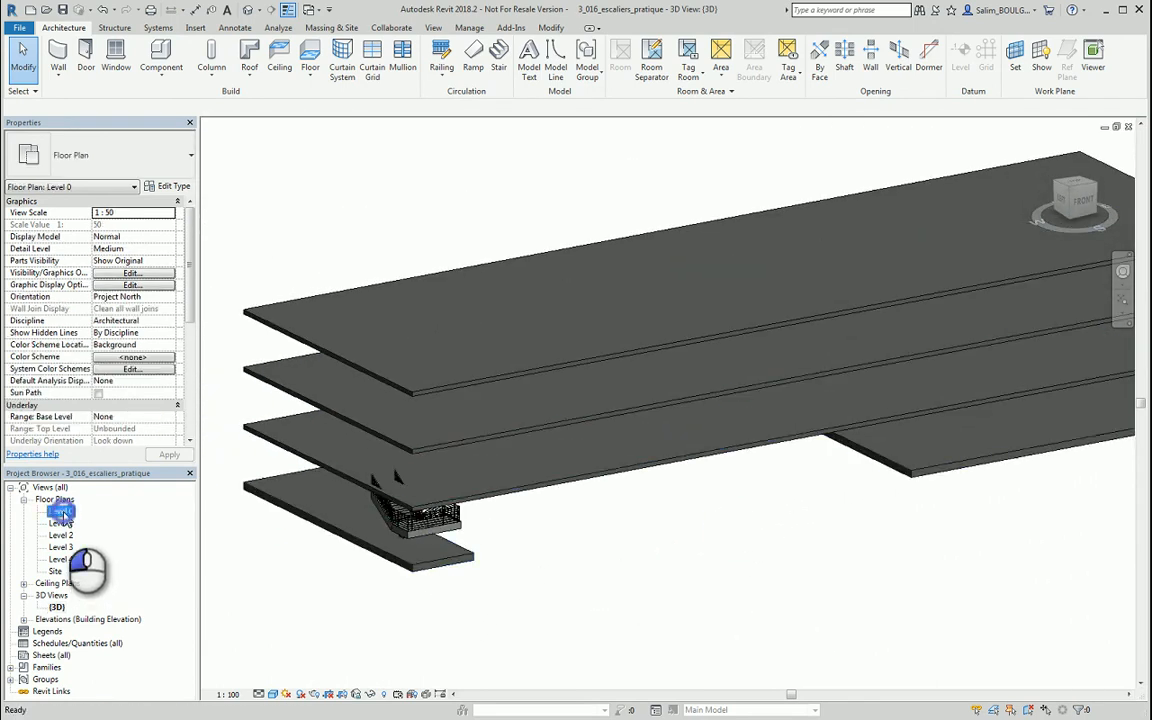
middle_drag(668, 522, 154, 537)
middle_drag(584, 476, 353, 498)
middle_drag(787, 455, 558, 650)
scroll(752, 385, up, 3)
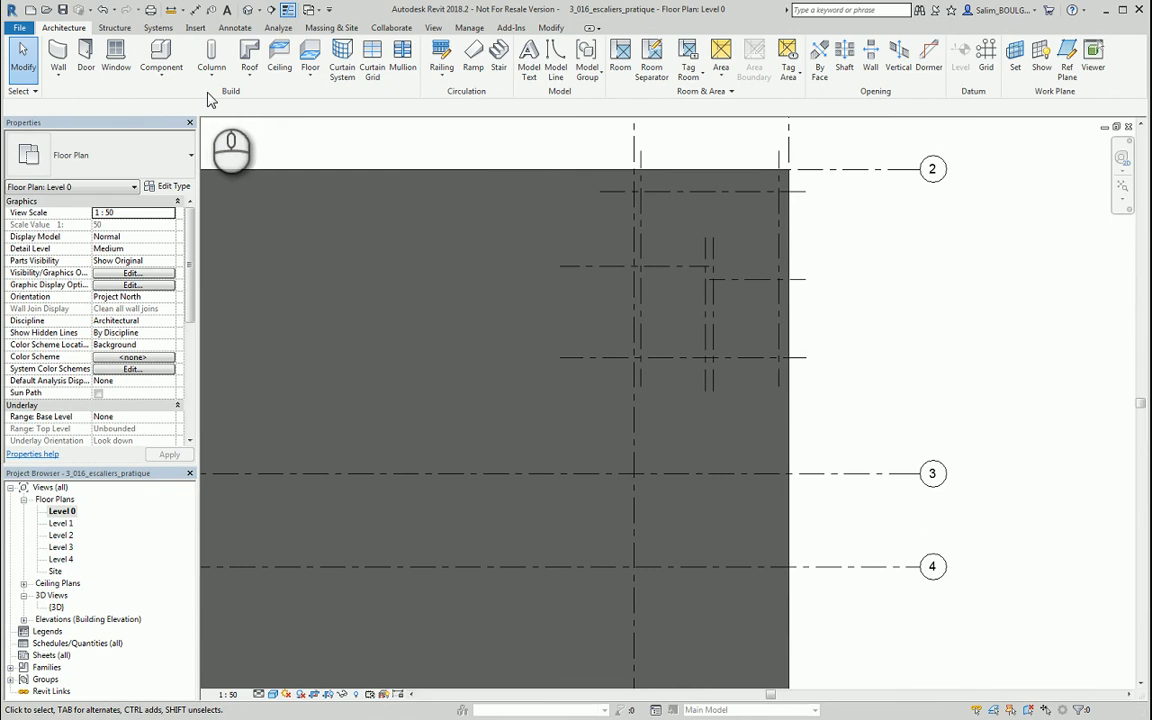
click(500, 68)
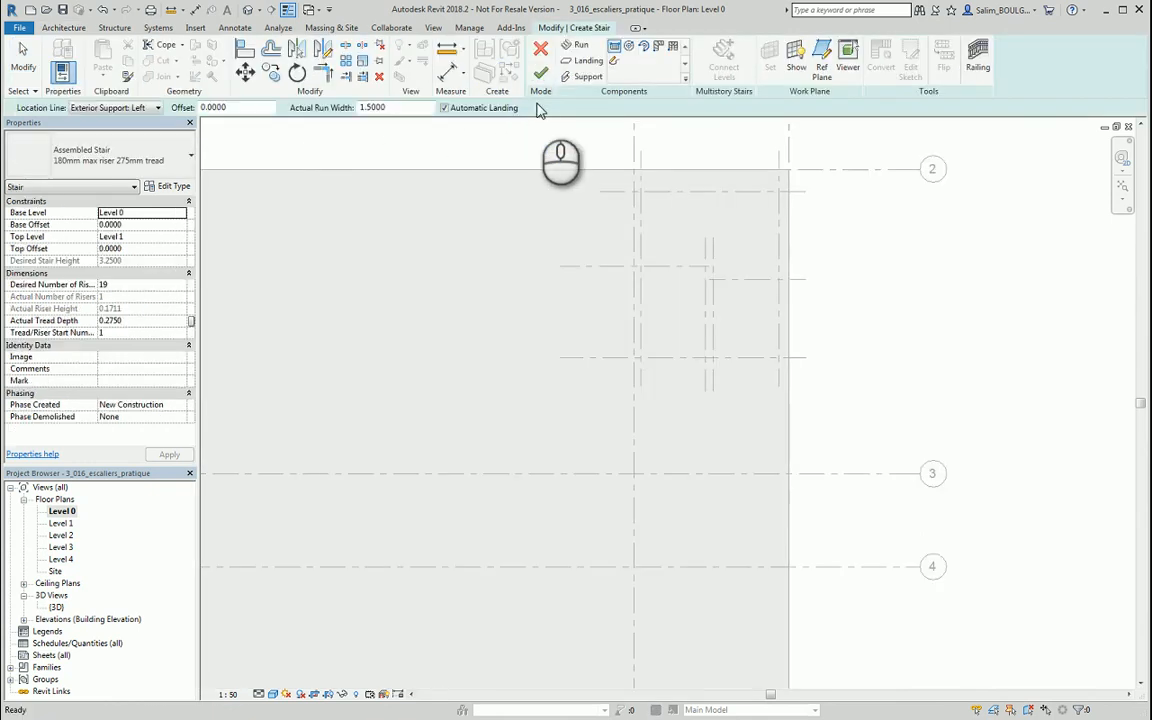
scroll(669, 280, up, 3)
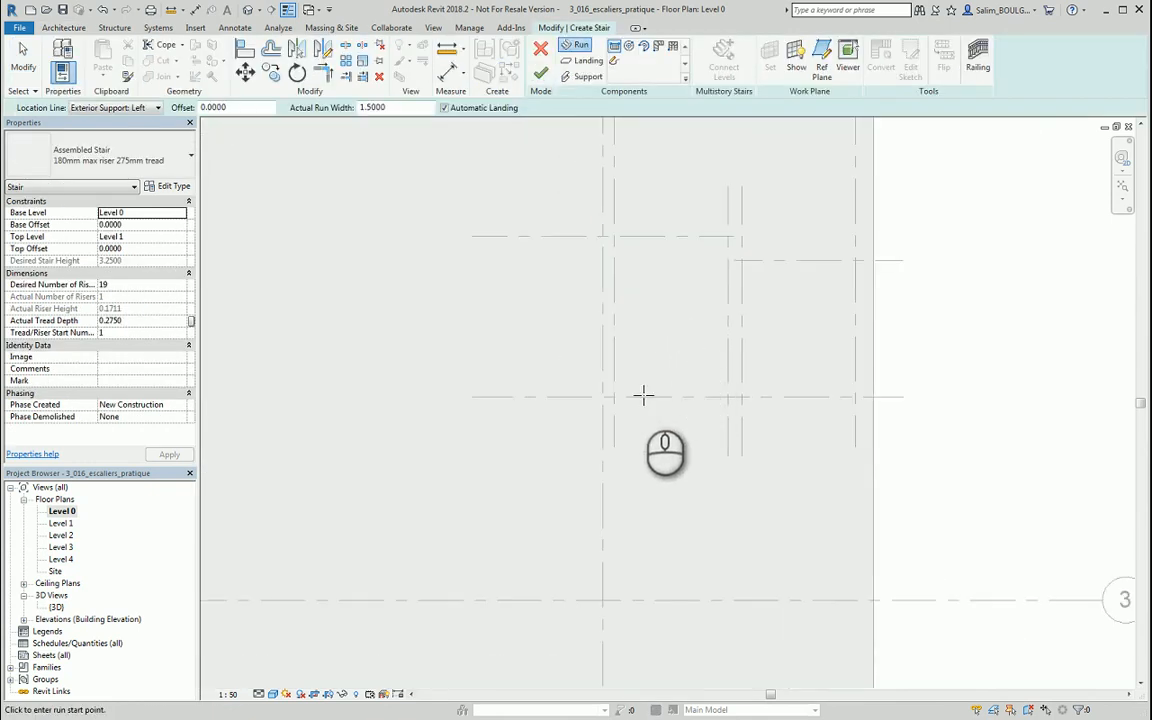
click(614, 398)
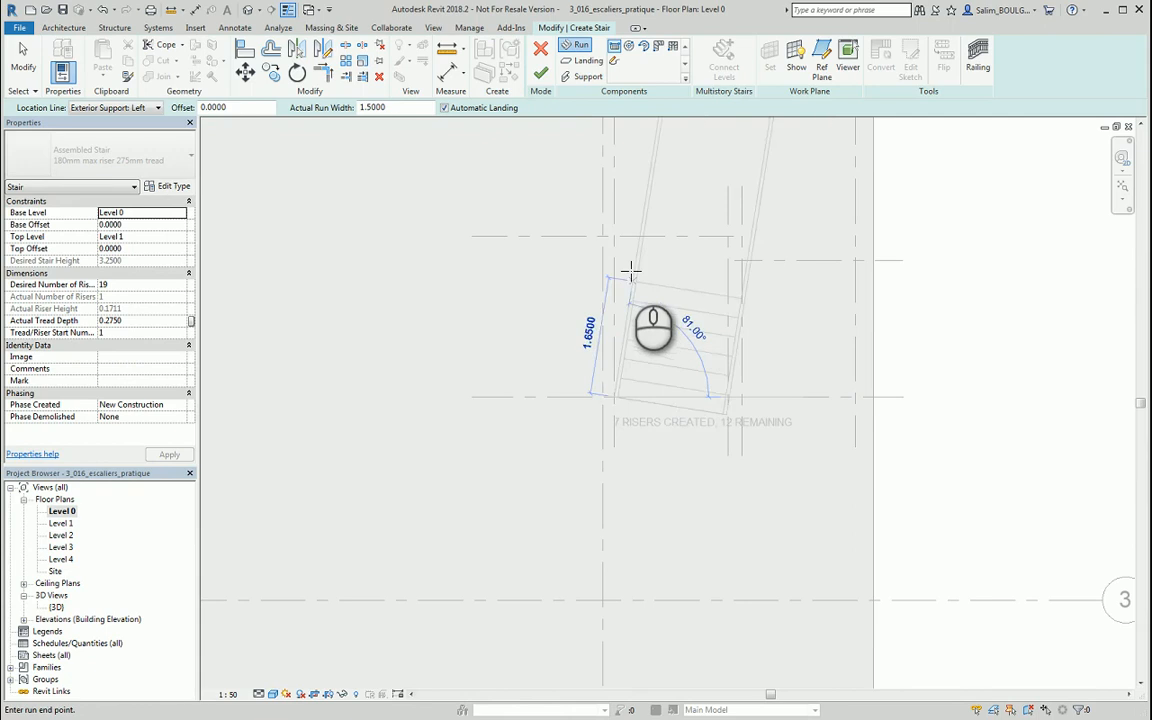
click(614, 237)
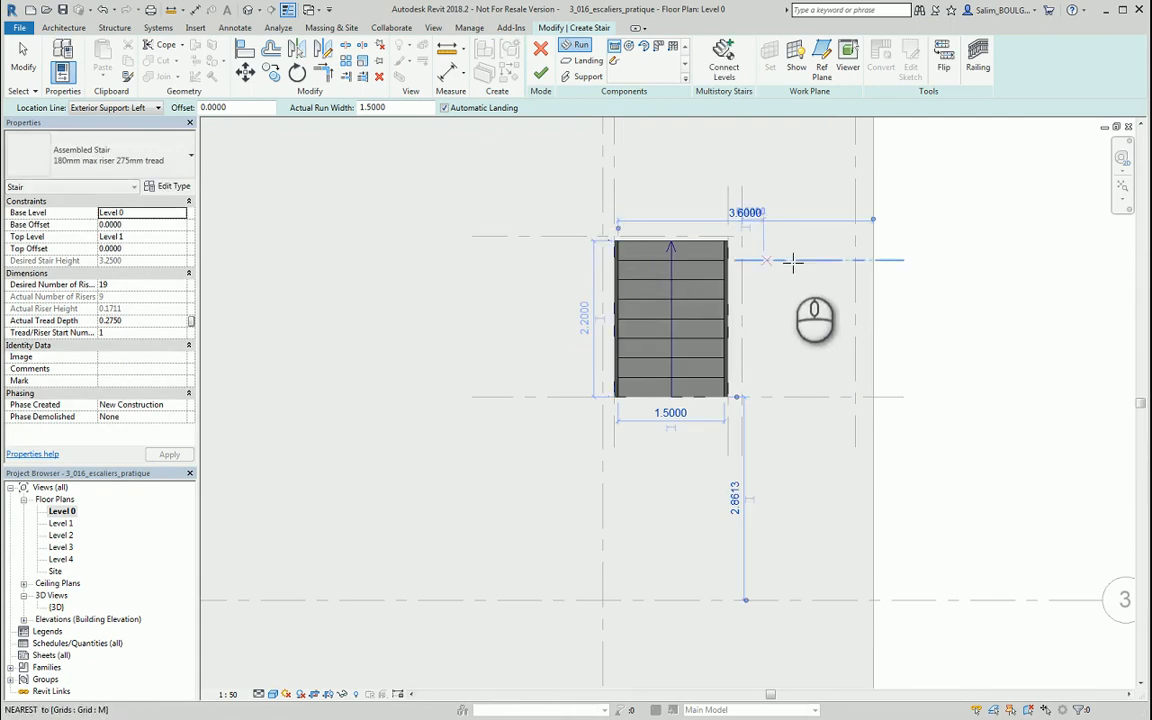
Step: Draw the upper-right stair's return run about 1.925 m downward from grid M with an automatic landing, and finish the stair
click(851, 261)
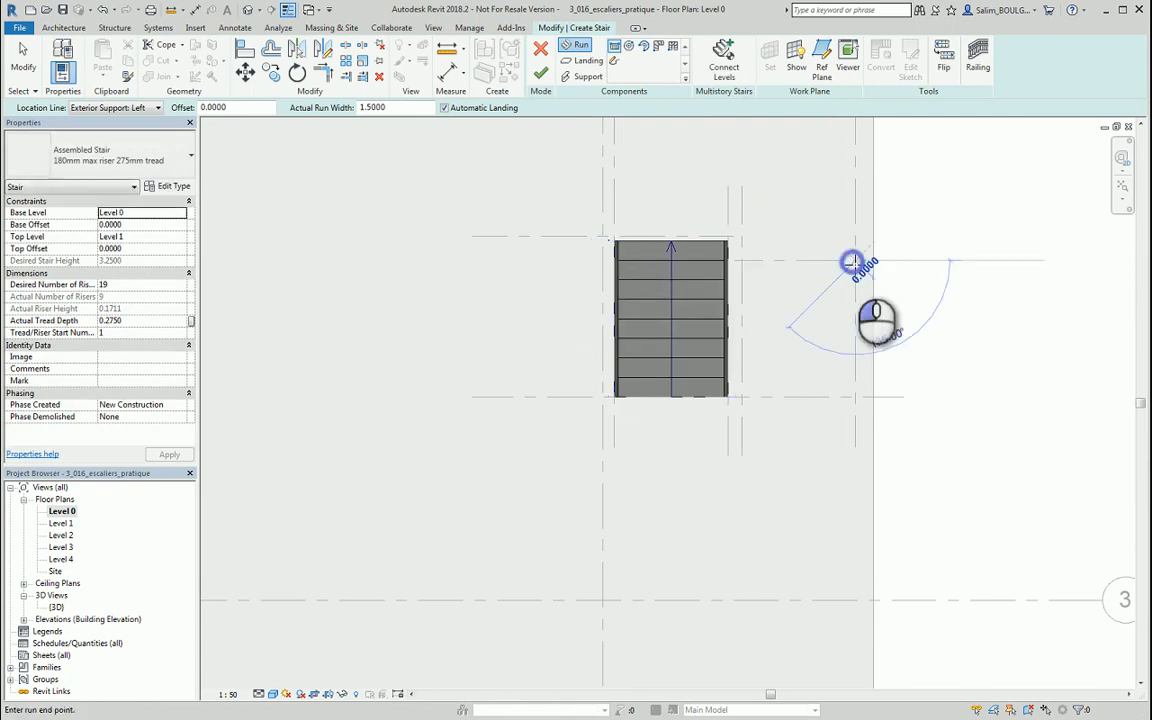
click(855, 397)
scroll(944, 411, down, 3)
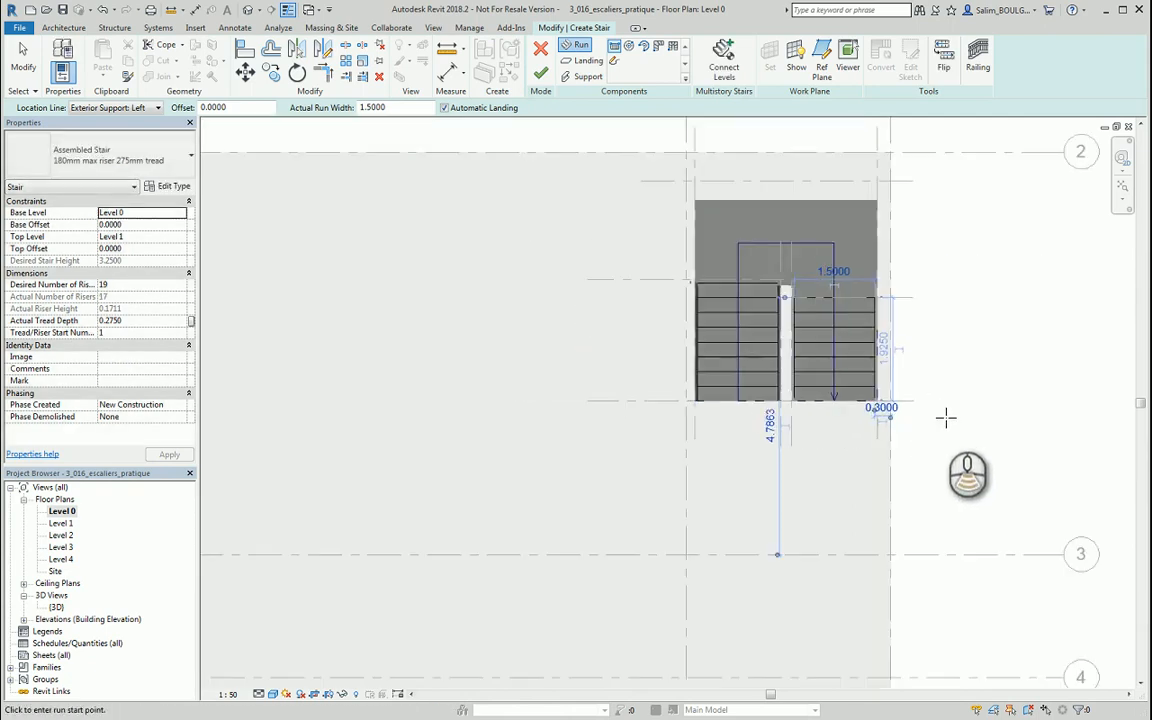
middle_drag(759, 258, 665, 232)
click(540, 73)
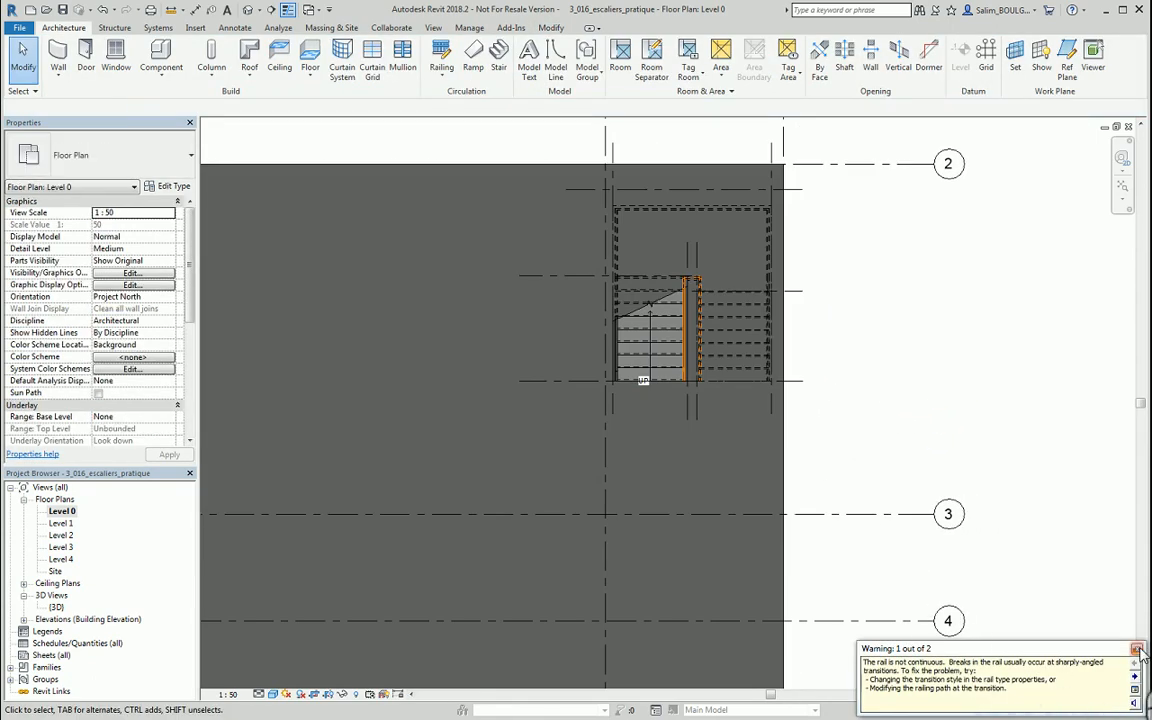
click(1137, 650)
Step: Start a third stair at the lower-left corner of the right wing and draw its 1.5 m wide right run about 2.2 m downward
middle_drag(840, 527, 846, 311)
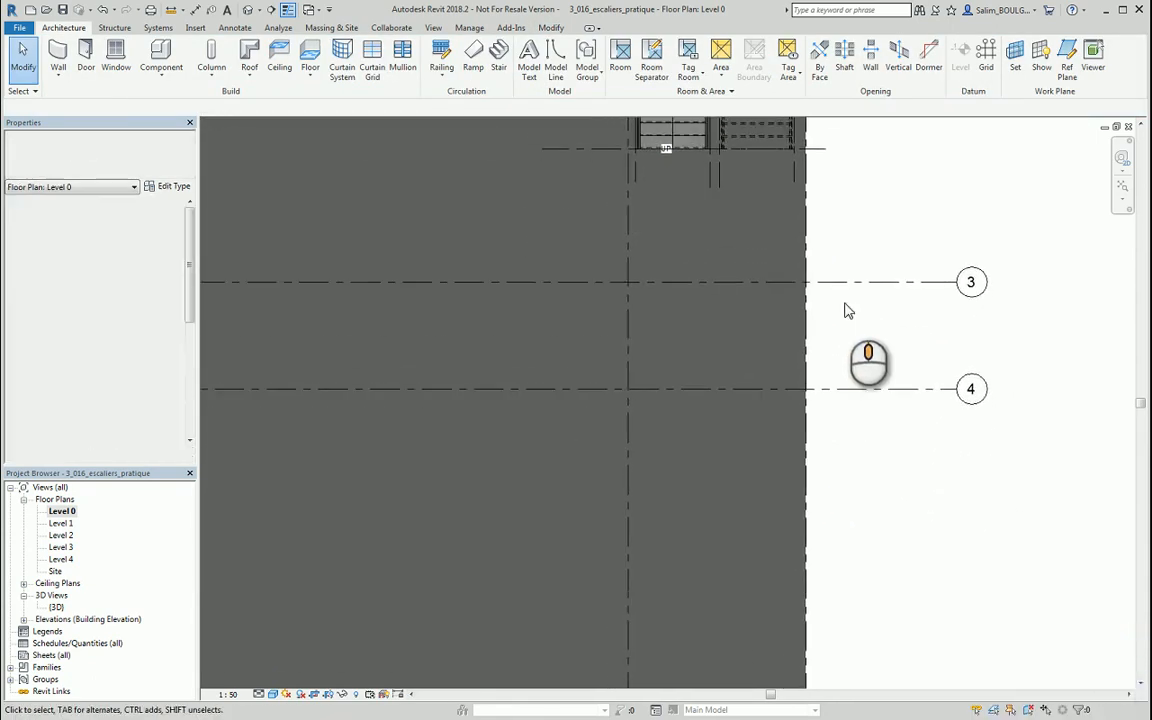
middle_drag(540, 496, 954, 318)
middle_drag(342, 416, 589, 370)
scroll(570, 303, up, 1)
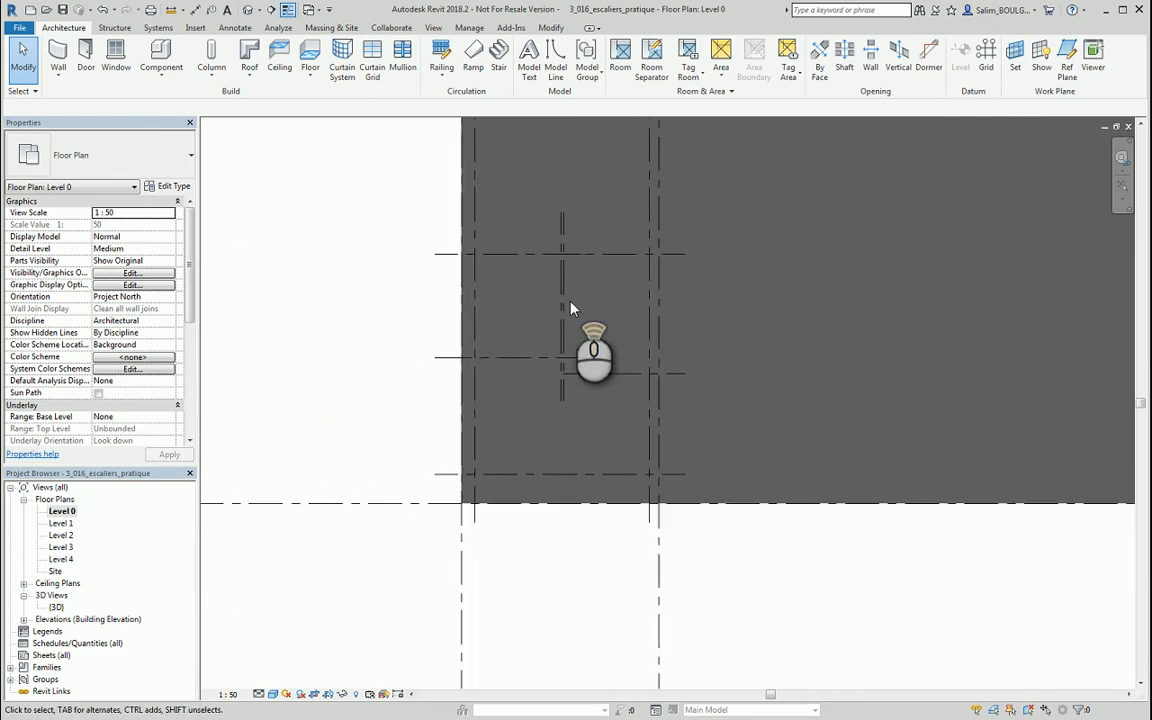
click(498, 55)
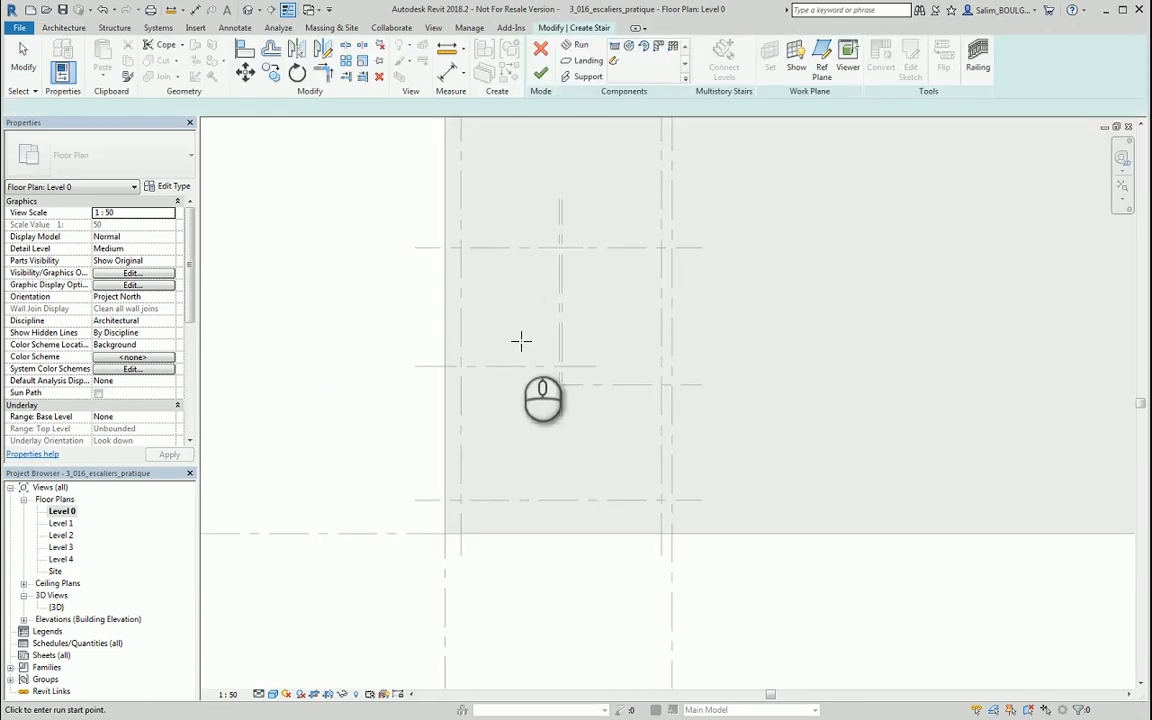
scroll(656, 249, up, 1)
click(656, 249)
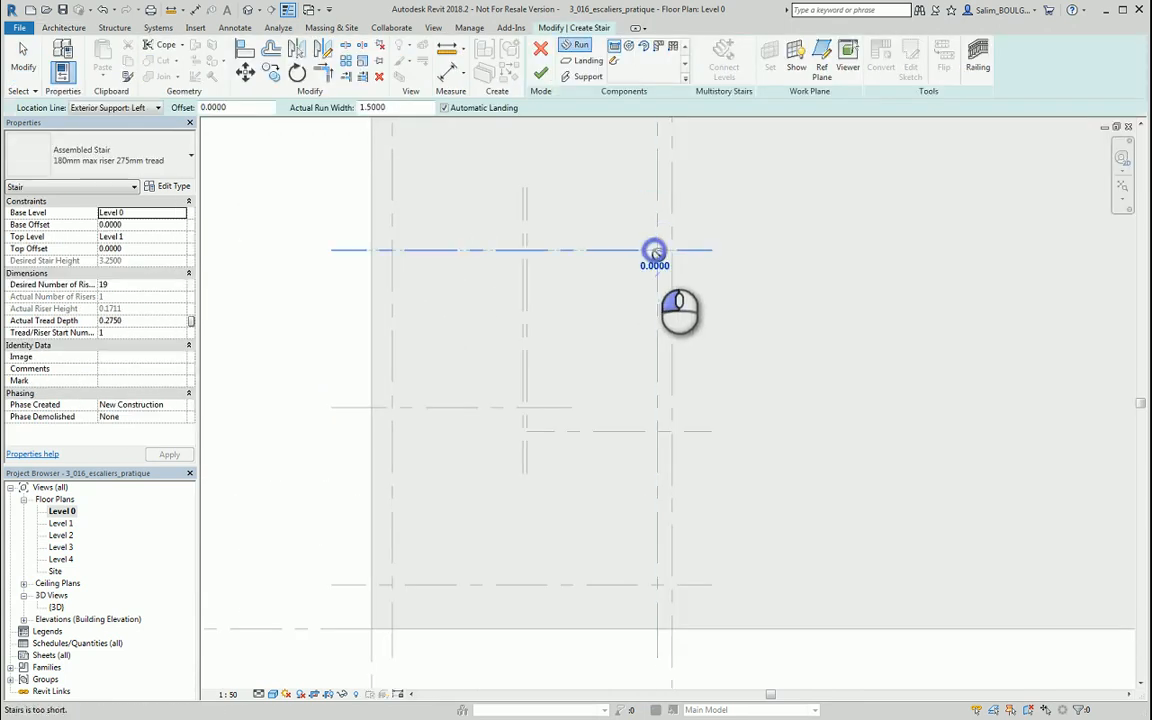
click(656, 430)
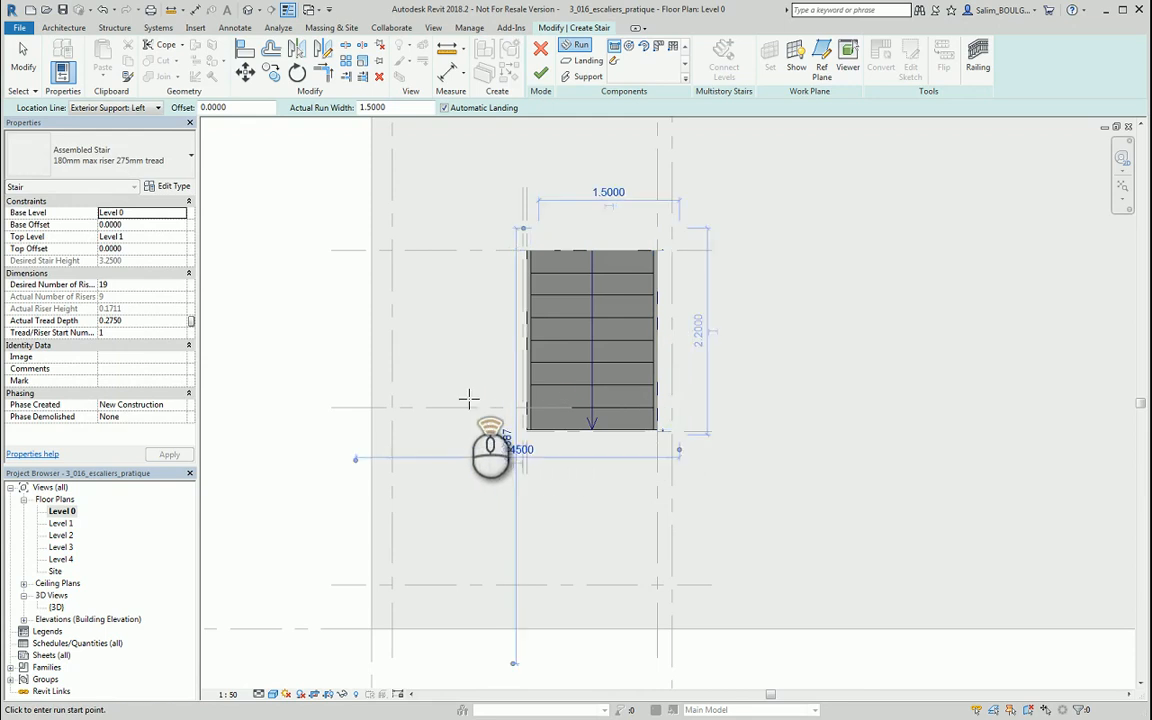
Step: Draw the third stair's left return run about 1.925 m upward to the upper reference grid, with an automatic landing
scroll(469, 399, up, 1)
click(368, 409)
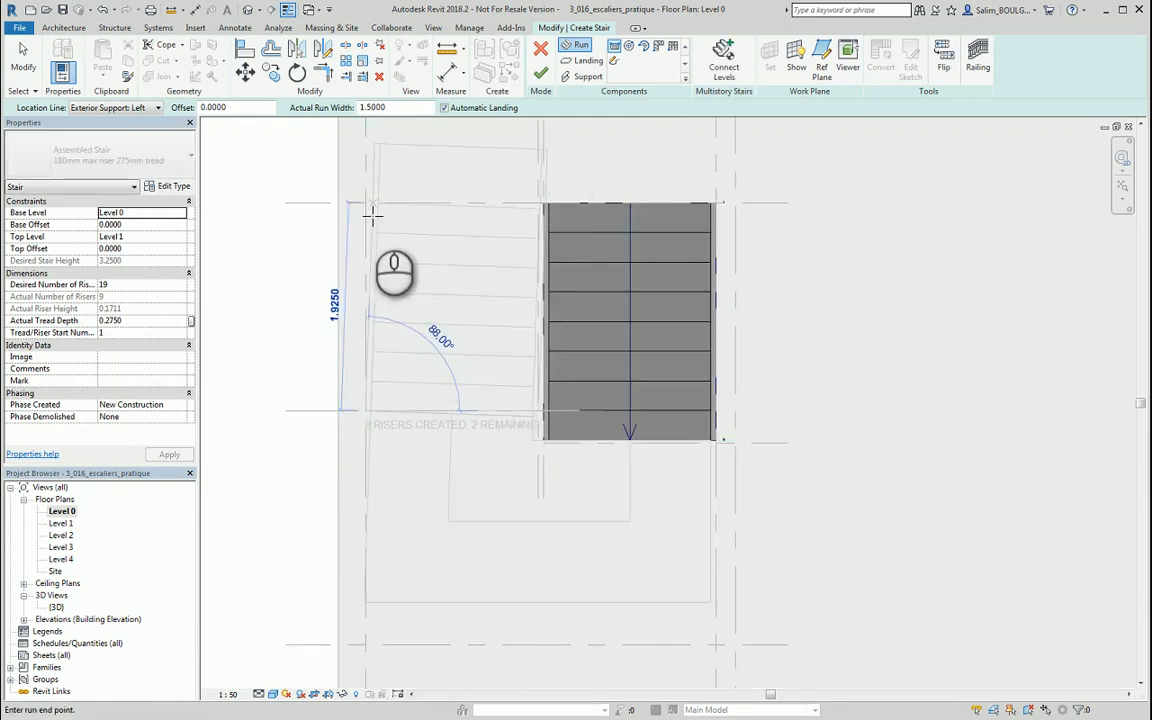
click(372, 213)
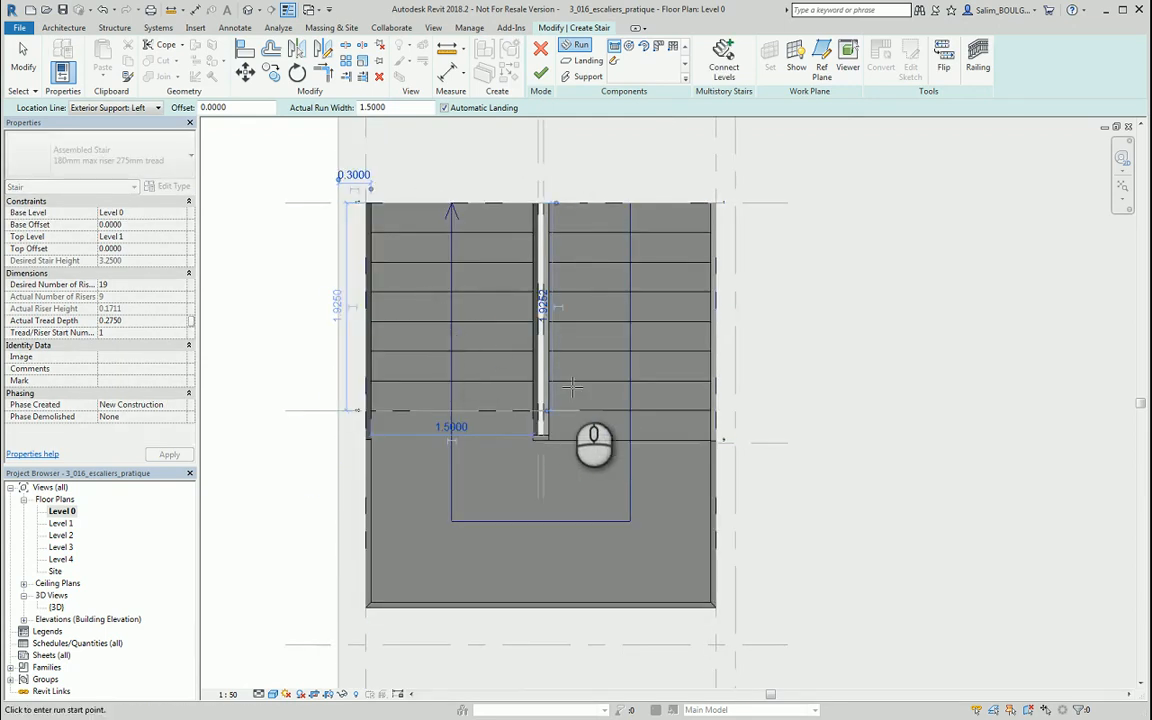
Step: Finish the third stair, dismissing the railing warning, and check the stairs against the floor slabs in the 3D view
scroll(572, 387, down, 1)
scroll(556, 262, up, 3)
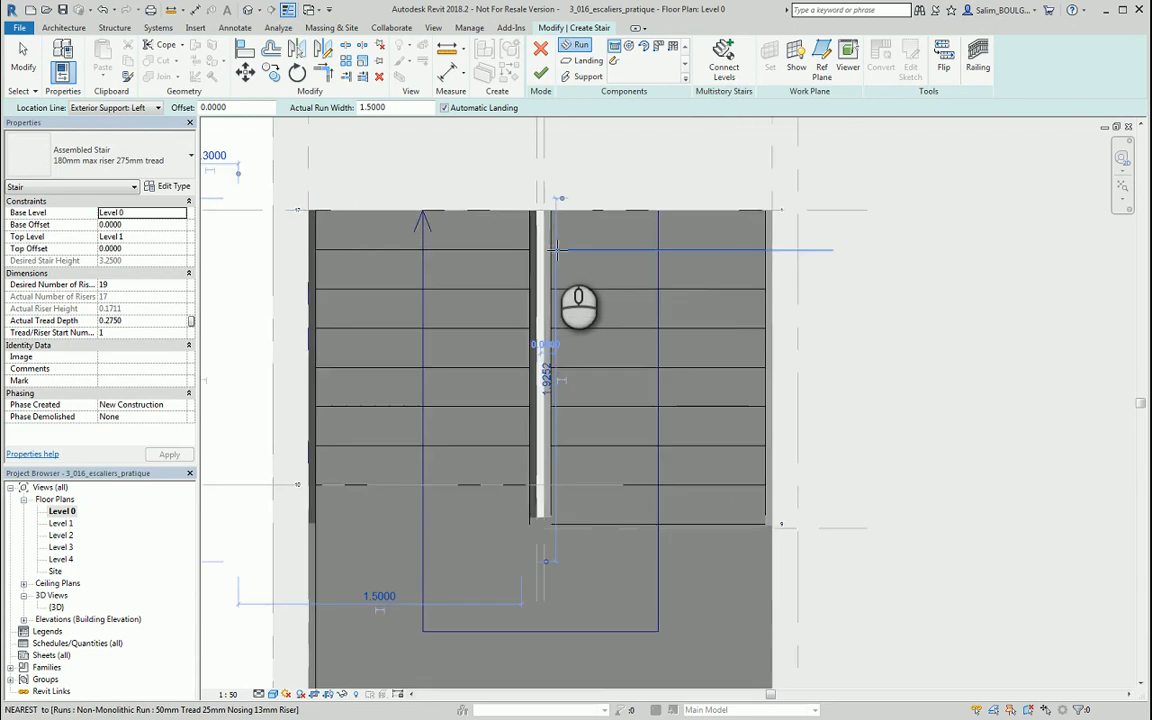
scroll(556, 250, up, 2)
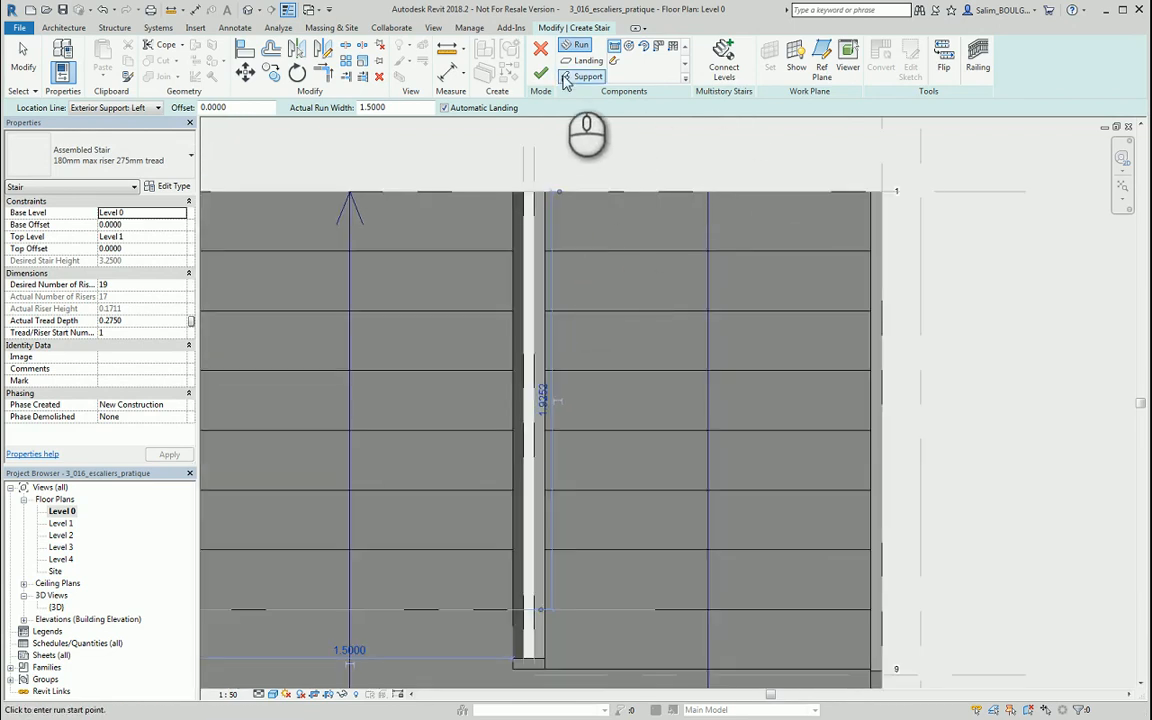
click(541, 72)
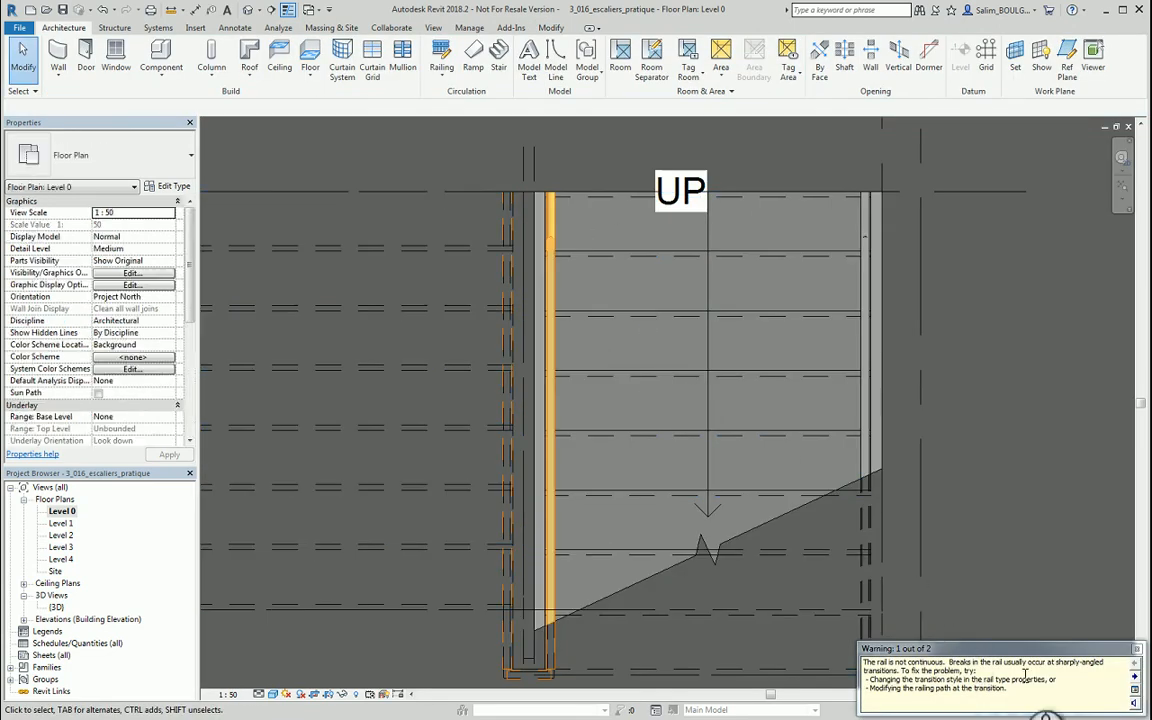
click(1136, 650)
scroll(766, 400, down, 5)
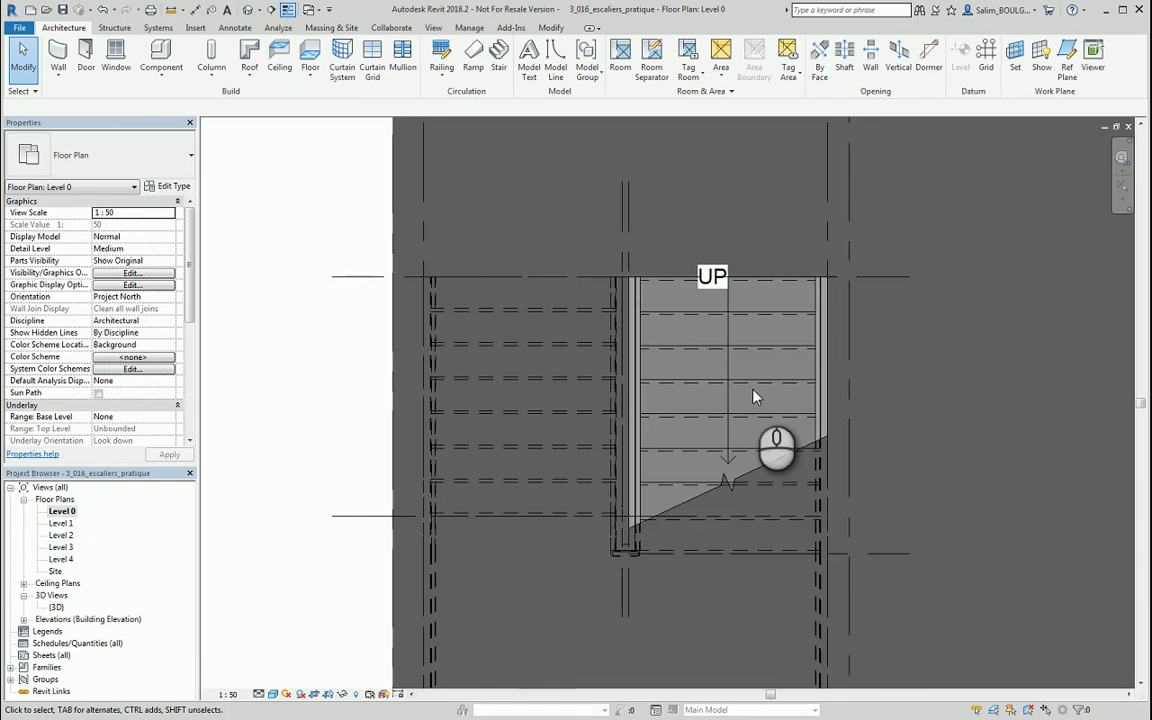
middle_drag(747, 390, 549, 381)
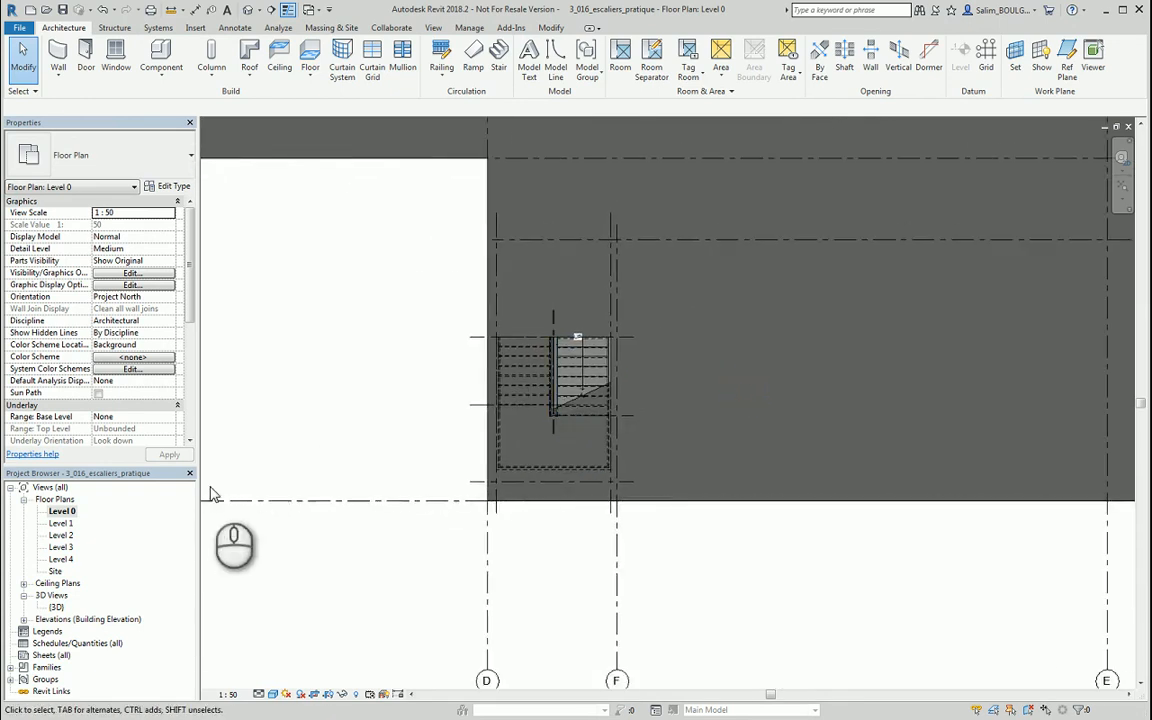
double_click(57, 607)
shift+middle_drag(640, 435, 868, 402)
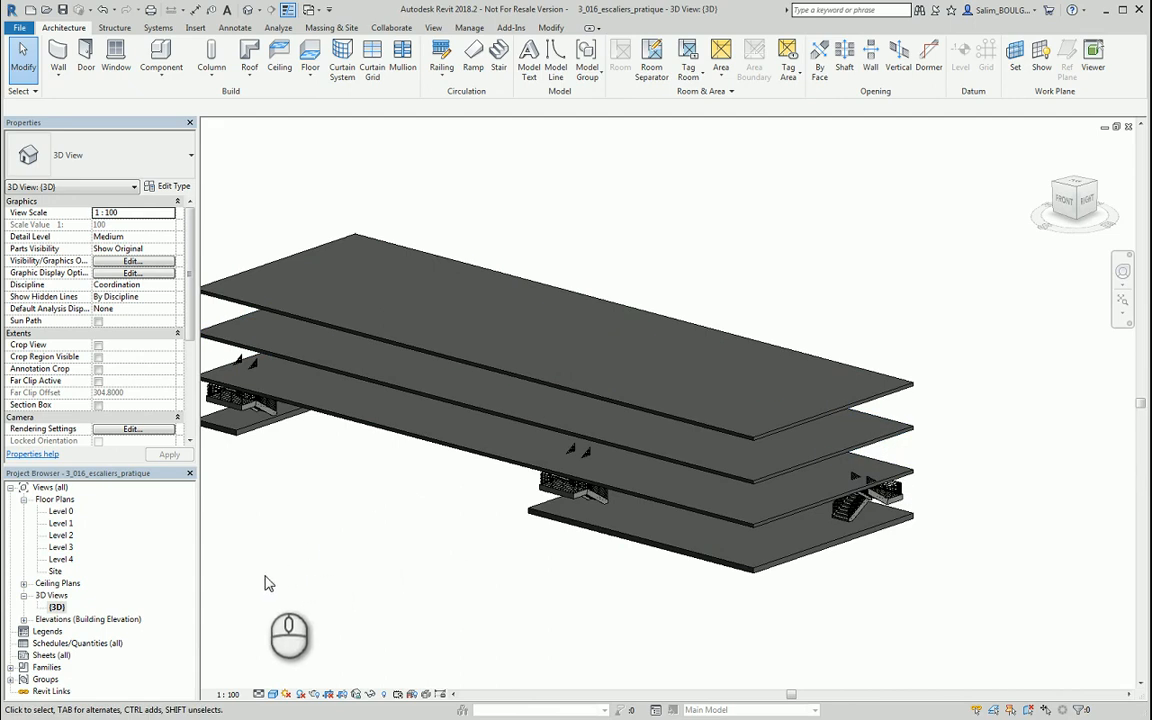
Step: On Level 0, create a shaft opening around the lower-left stair of the right wing with a rectangular boundary about 3.25 by 4.10 m
double_click(60, 512)
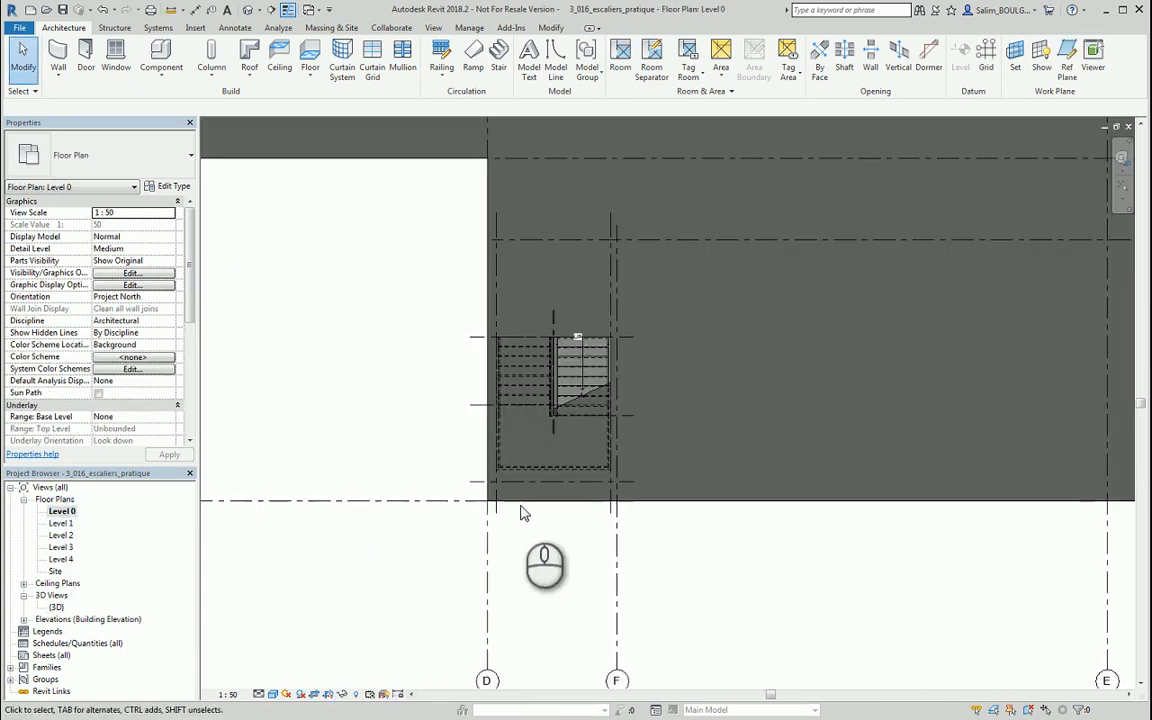
middle_drag(548, 552, 459, 559)
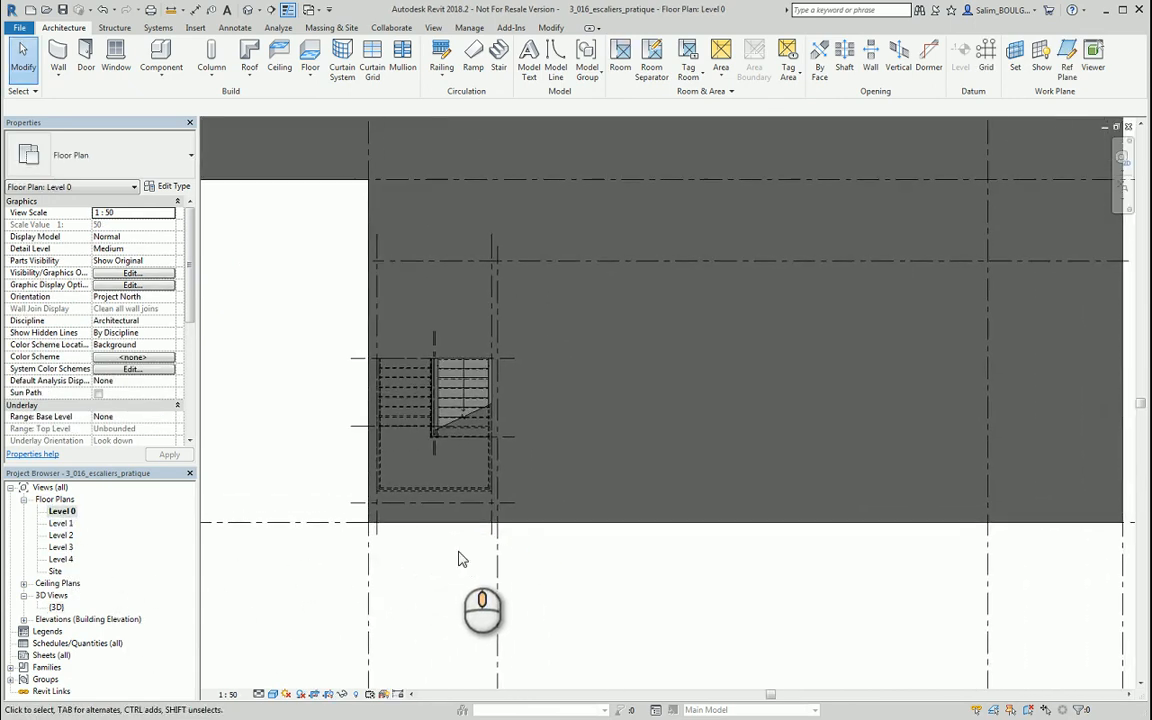
click(849, 63)
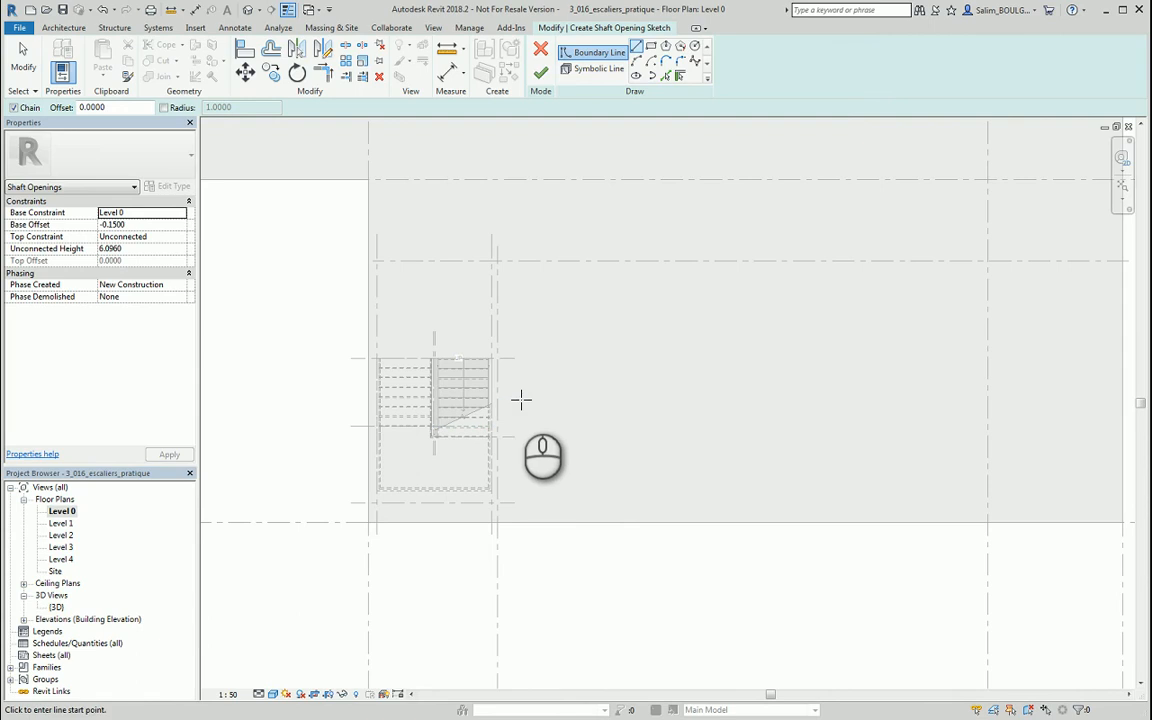
middle_drag(516, 438, 595, 408)
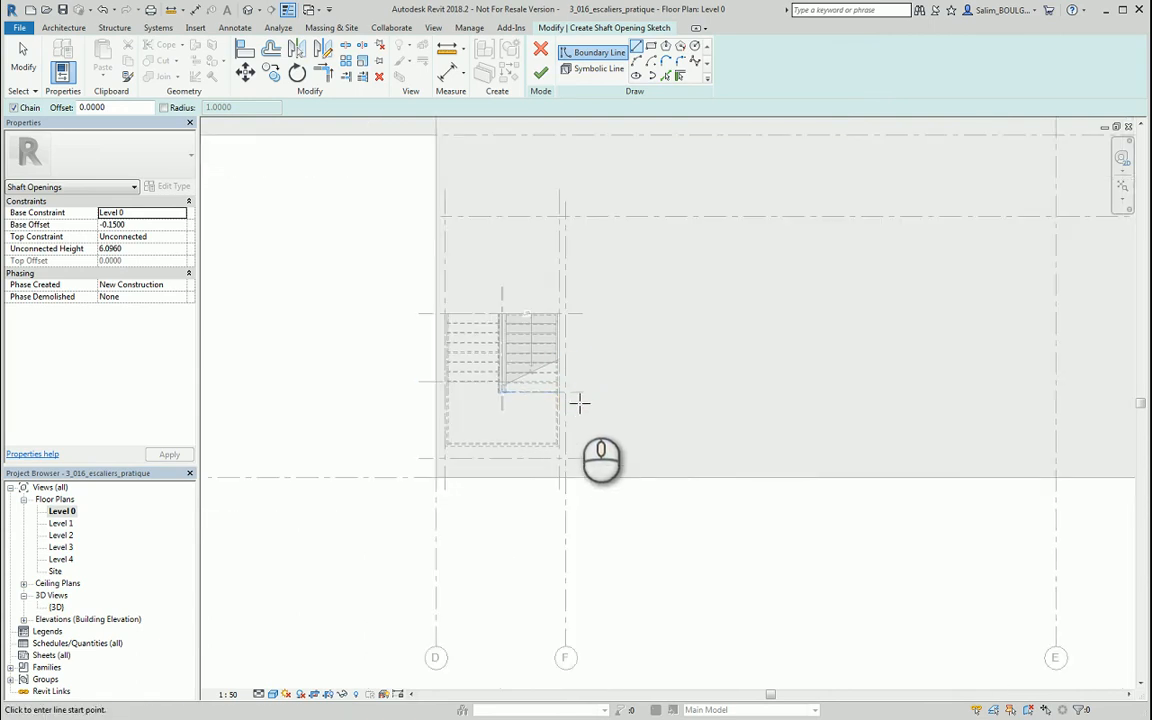
scroll(468, 335, up, 5)
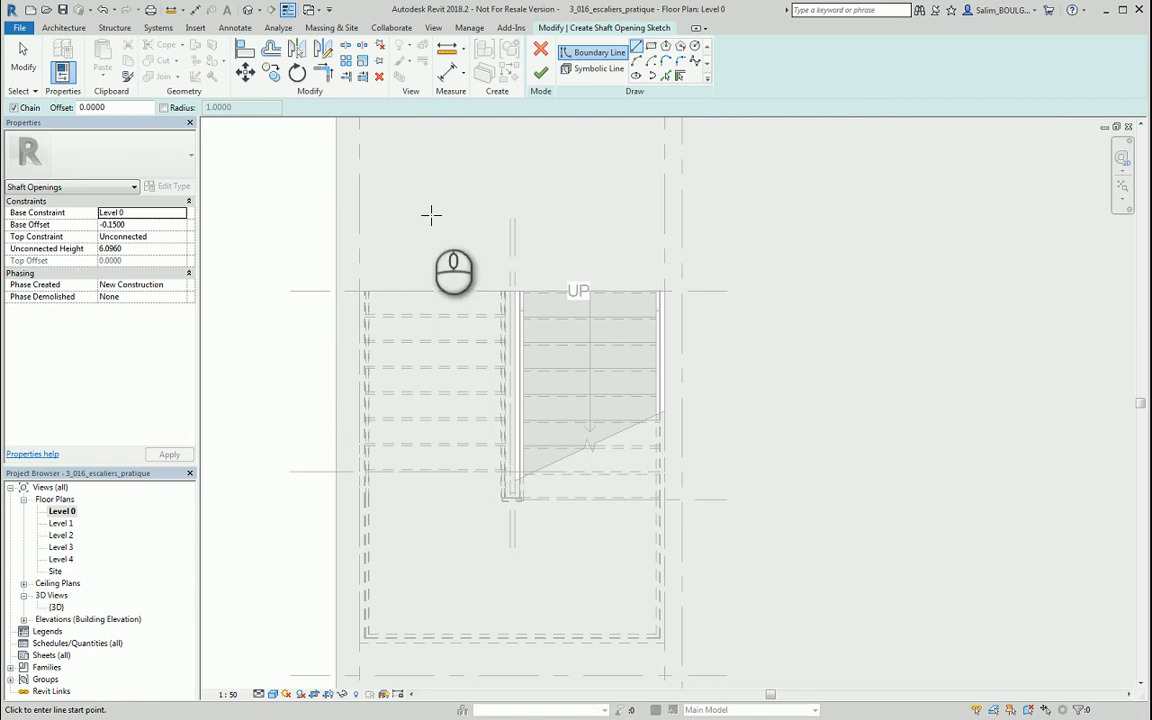
click(651, 47)
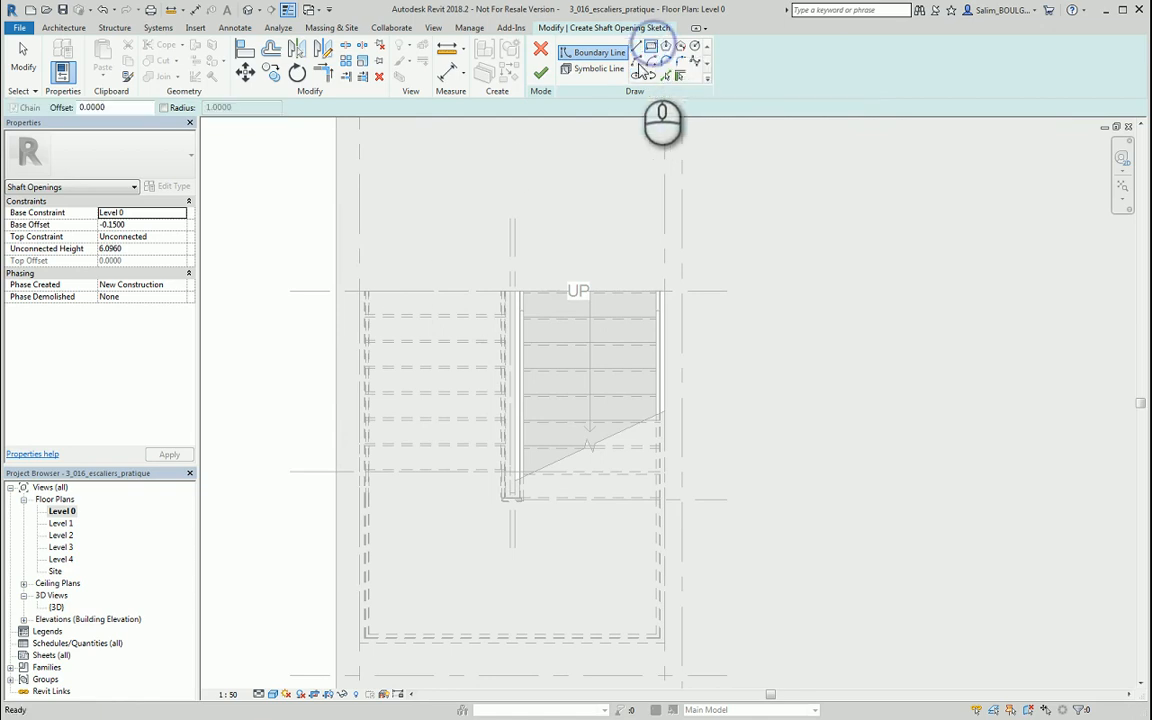
click(360, 291)
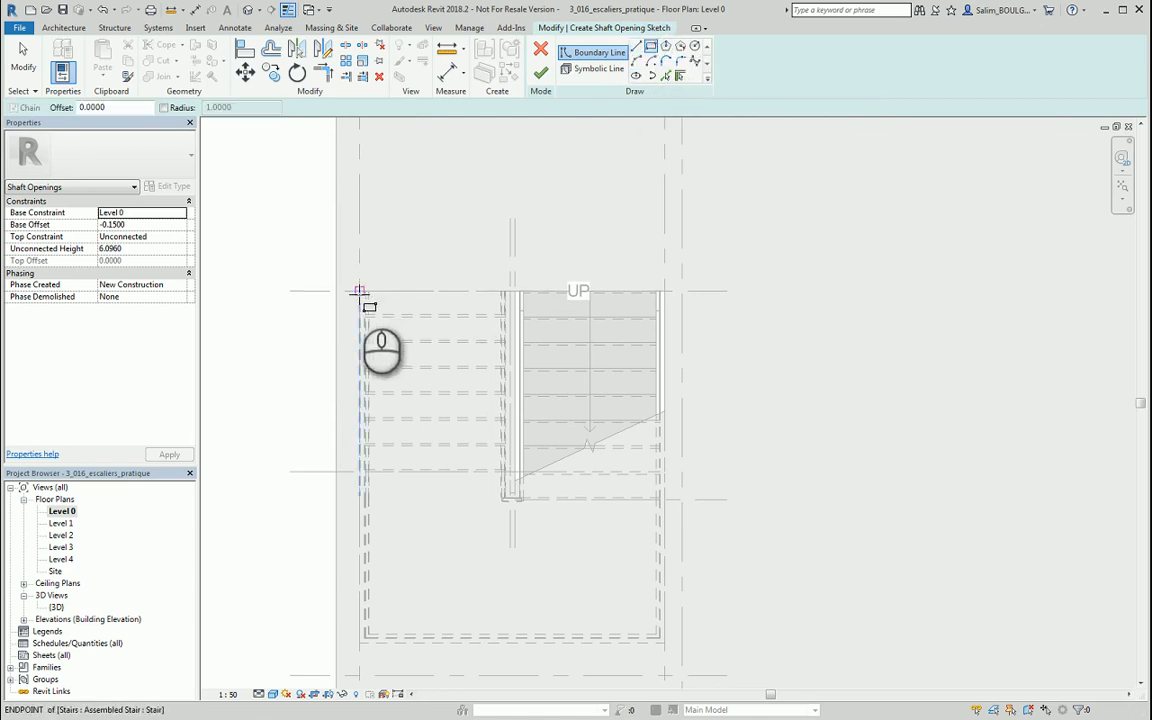
middle_drag(540, 503, 528, 284)
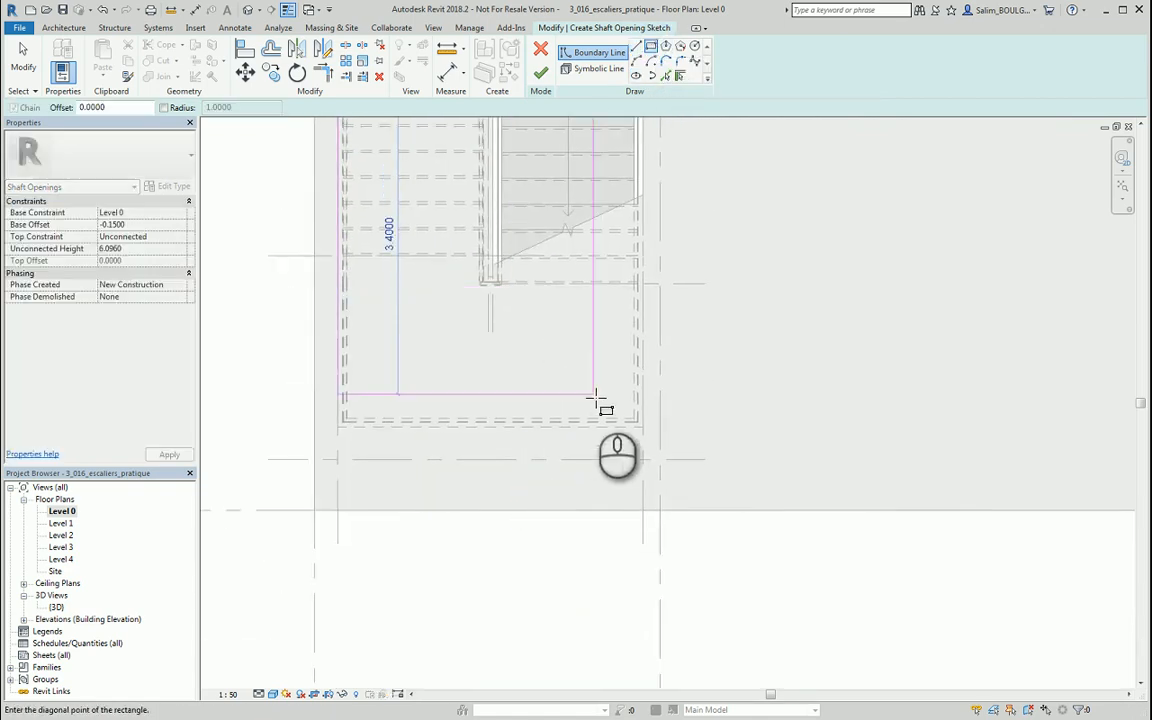
click(638, 463)
scroll(600, 486, down, 4)
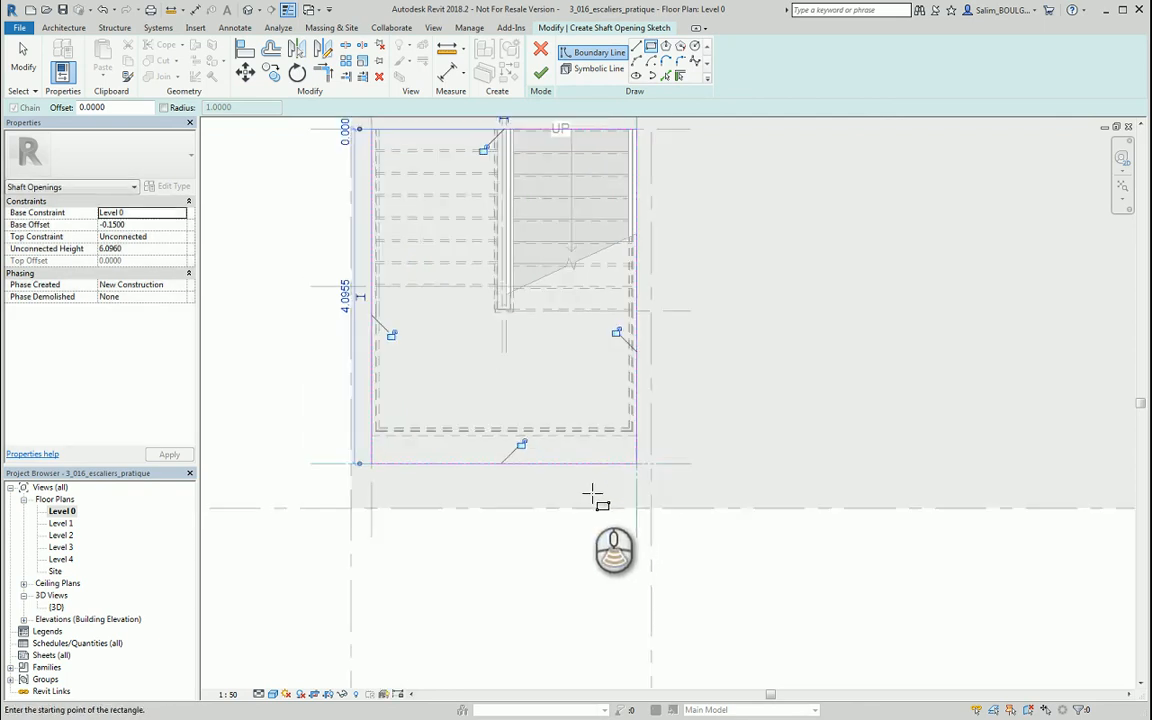
scroll(735, 255, down, 3)
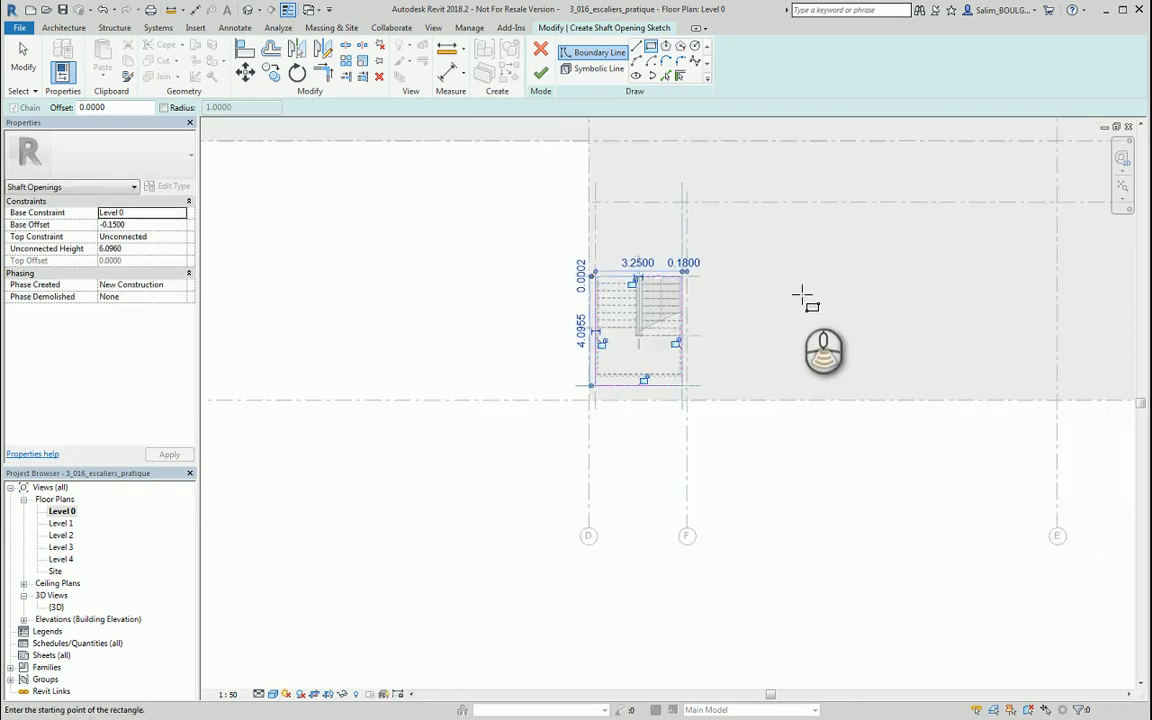
middle_drag(850, 305, 720, 448)
click(541, 75)
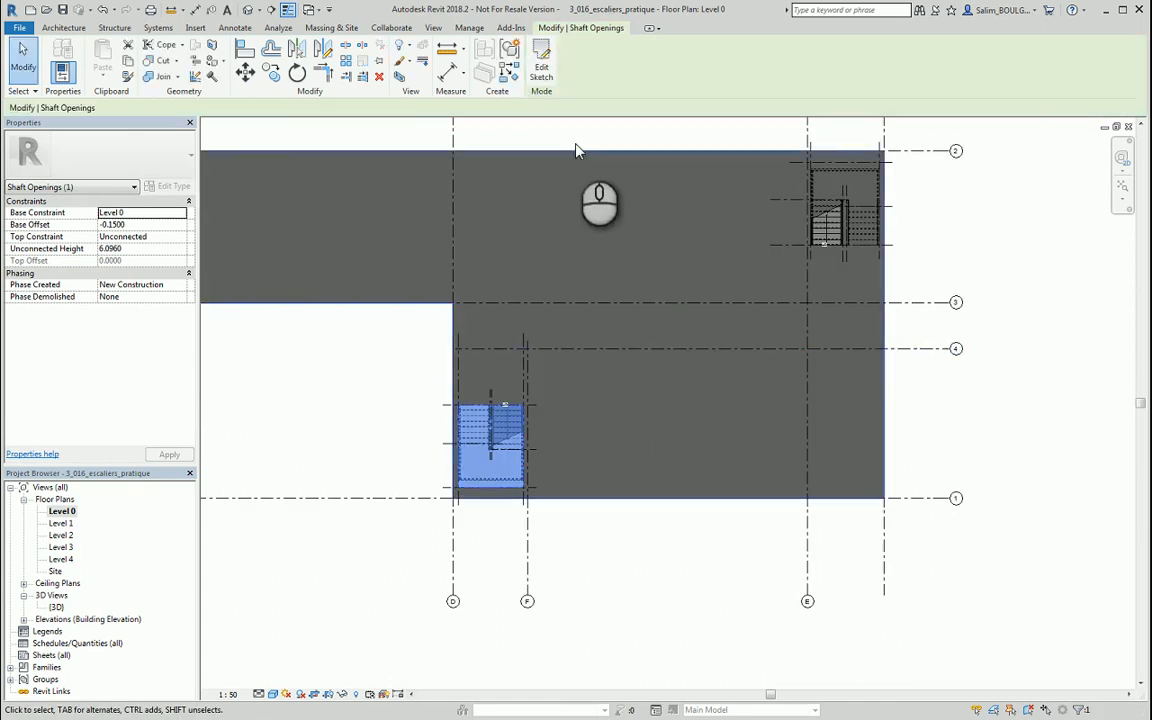
Step: In the 3D view, stretch the shaft opening's top upward to an unconnected height of about 7.23 m
double_click(57, 607)
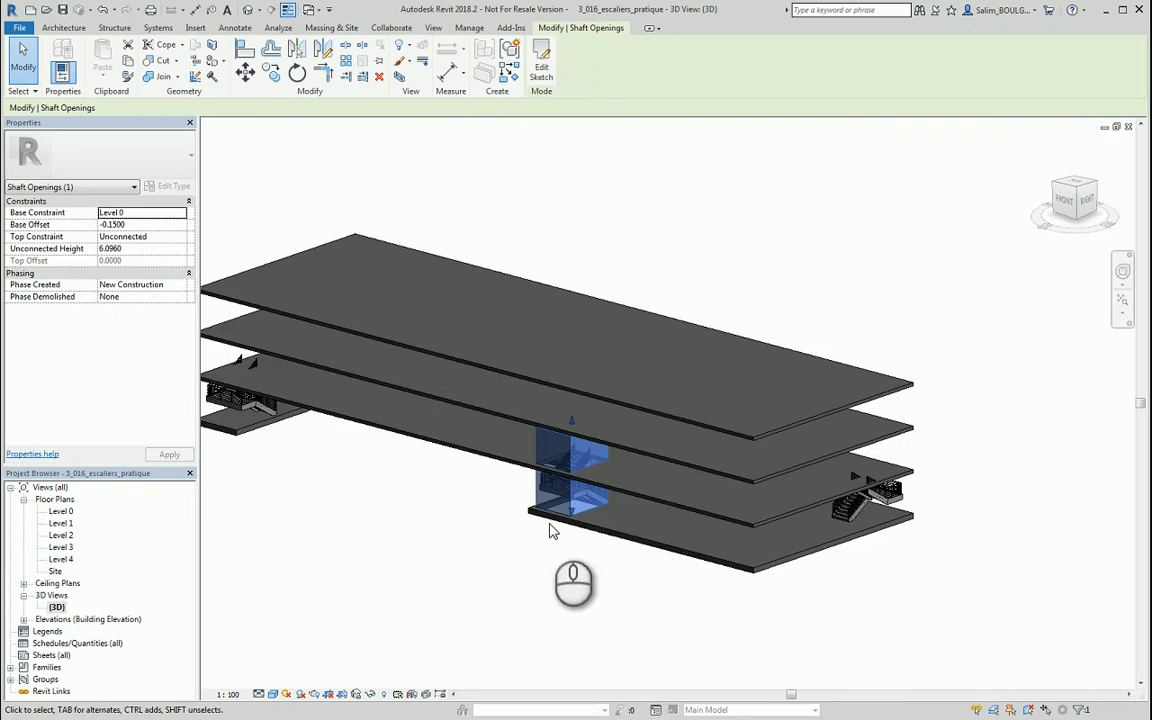
scroll(549, 530, up, 5)
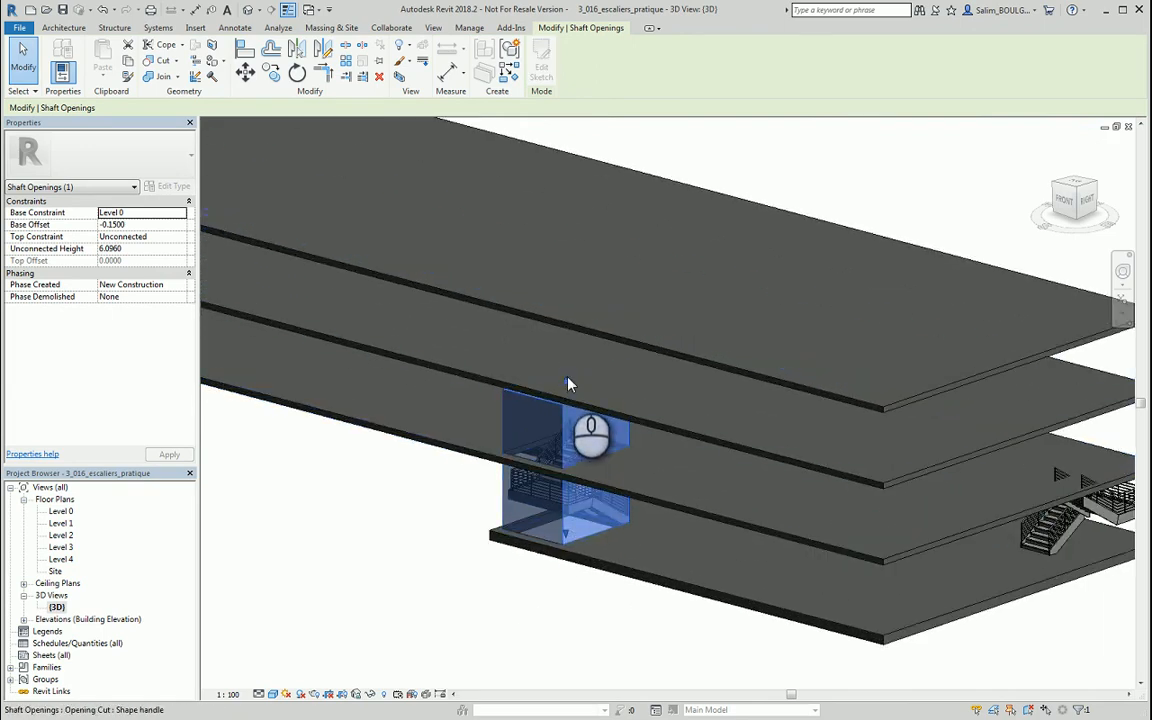
drag(567, 384, 566, 355)
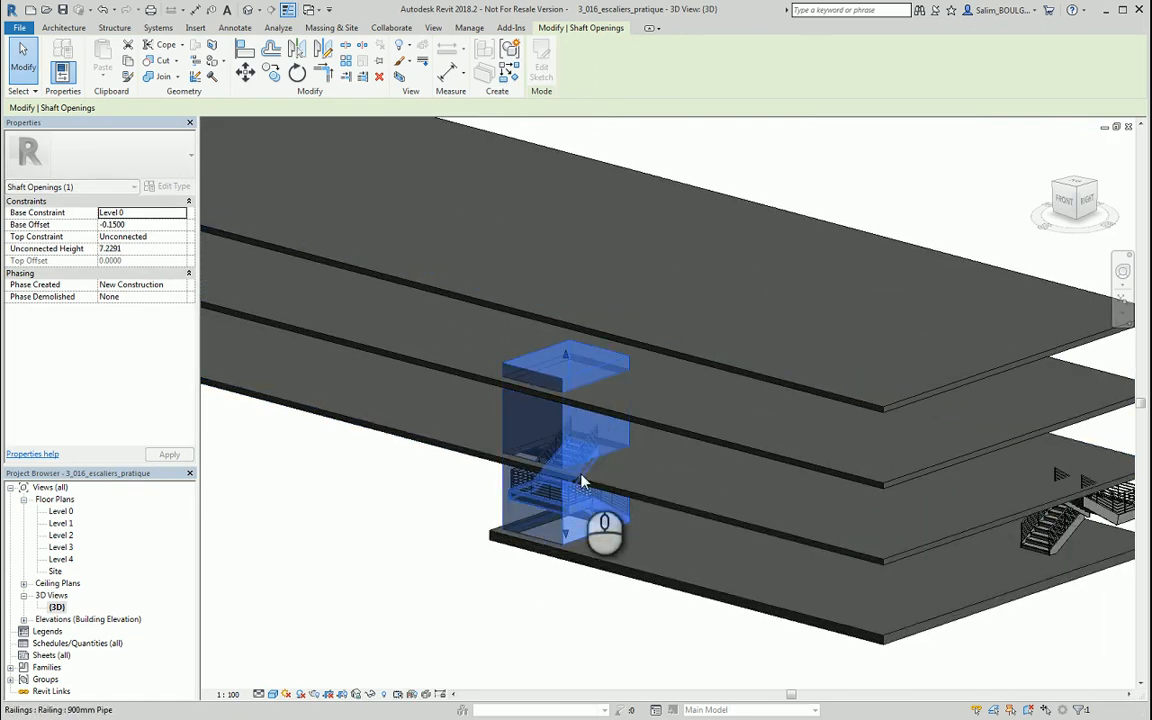
Step: Raise the shaft's base to an offset of about 0.16 m and lower its top to an unconnected height of 6.56 m
scroll(583, 483, up, 5)
drag(571, 524, 569, 499)
scroll(566, 542, down, 2)
scroll(565, 538, up, 3)
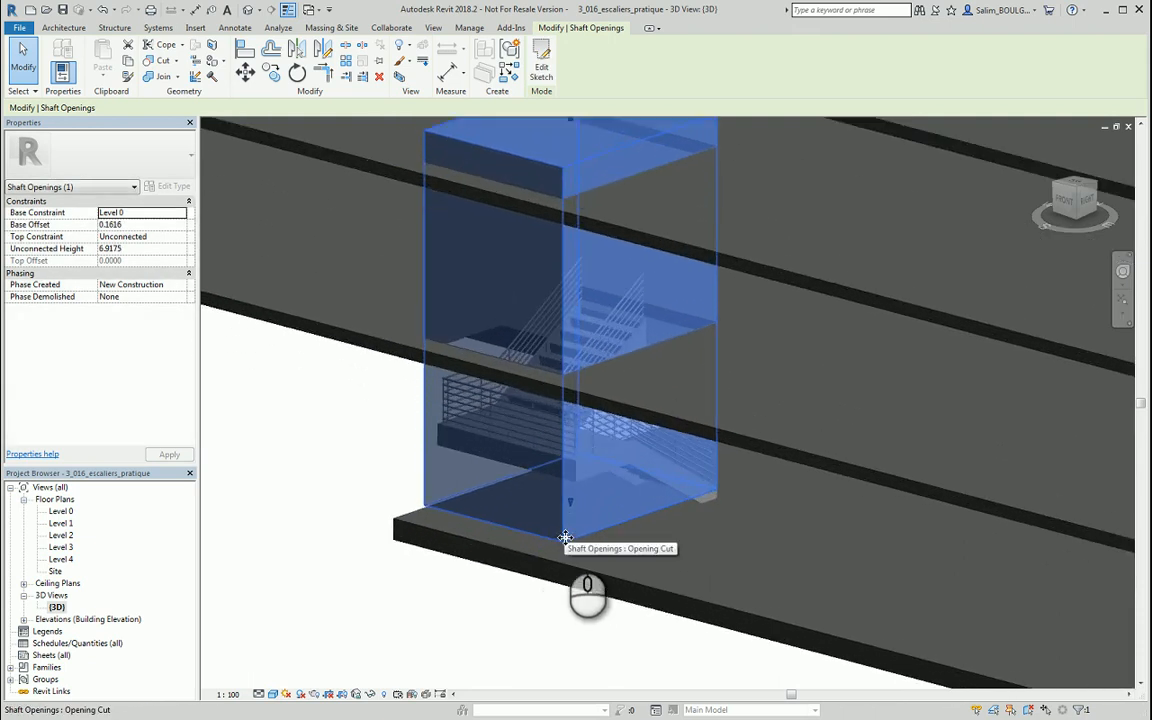
scroll(565, 538, down, 3)
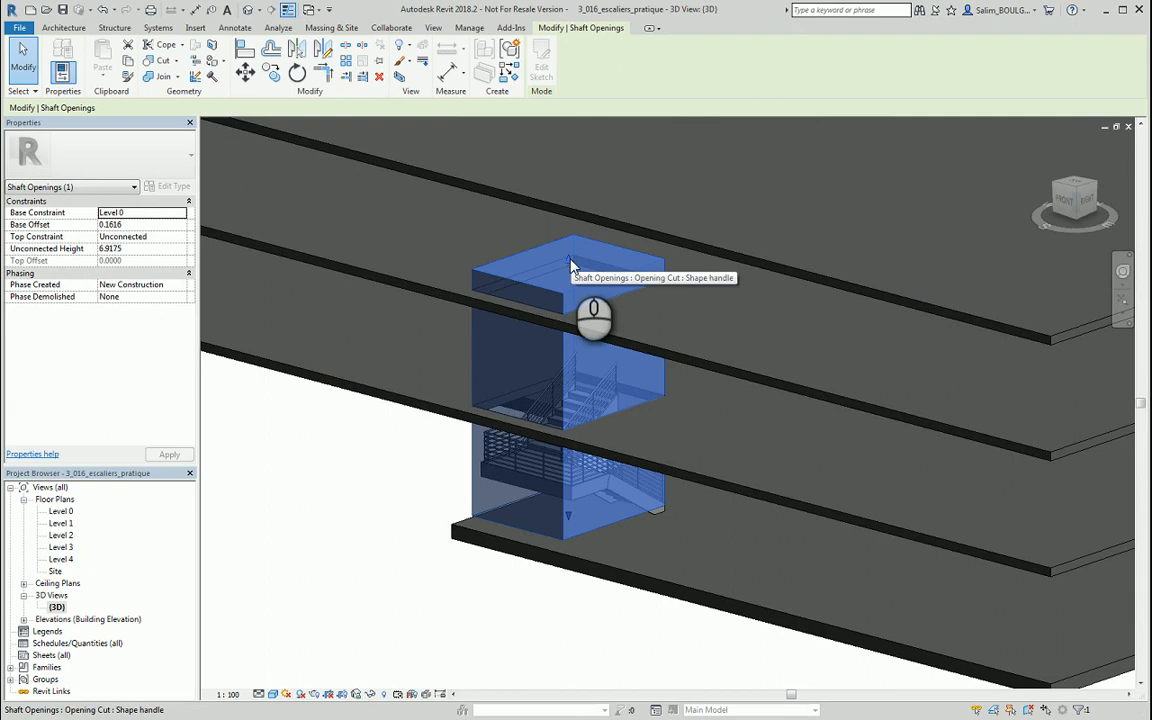
mouse_move(569, 268)
mouse_down()
mouse_move(571, 258)
mouse_move(572, 273)
mouse_up()
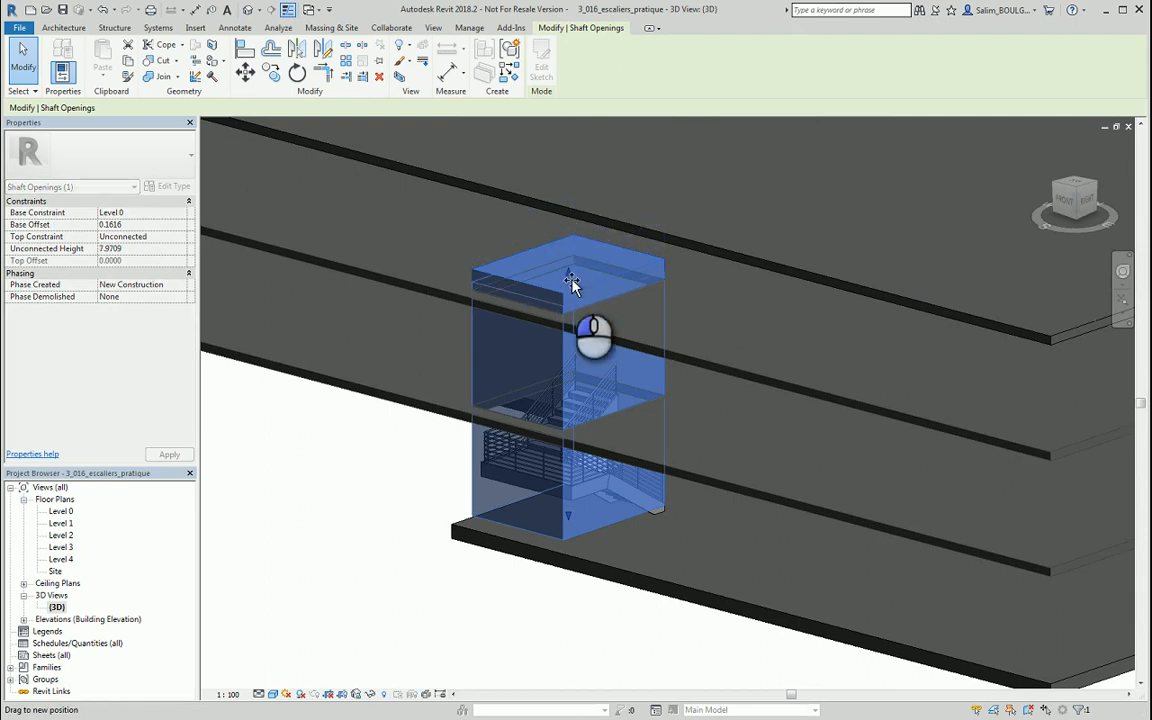
drag(572, 285, 283, 252)
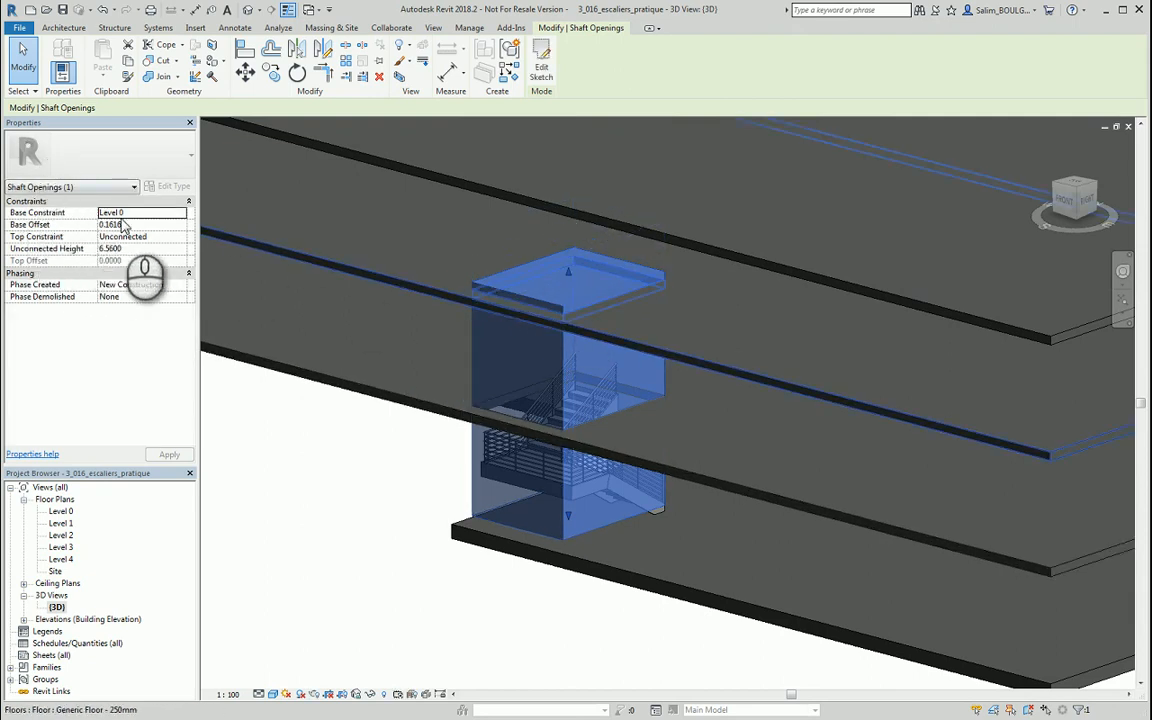
Step: Set the shaft opening's base offset to 0 and its top constraint to Level 2, and deselect it
click(133, 224)
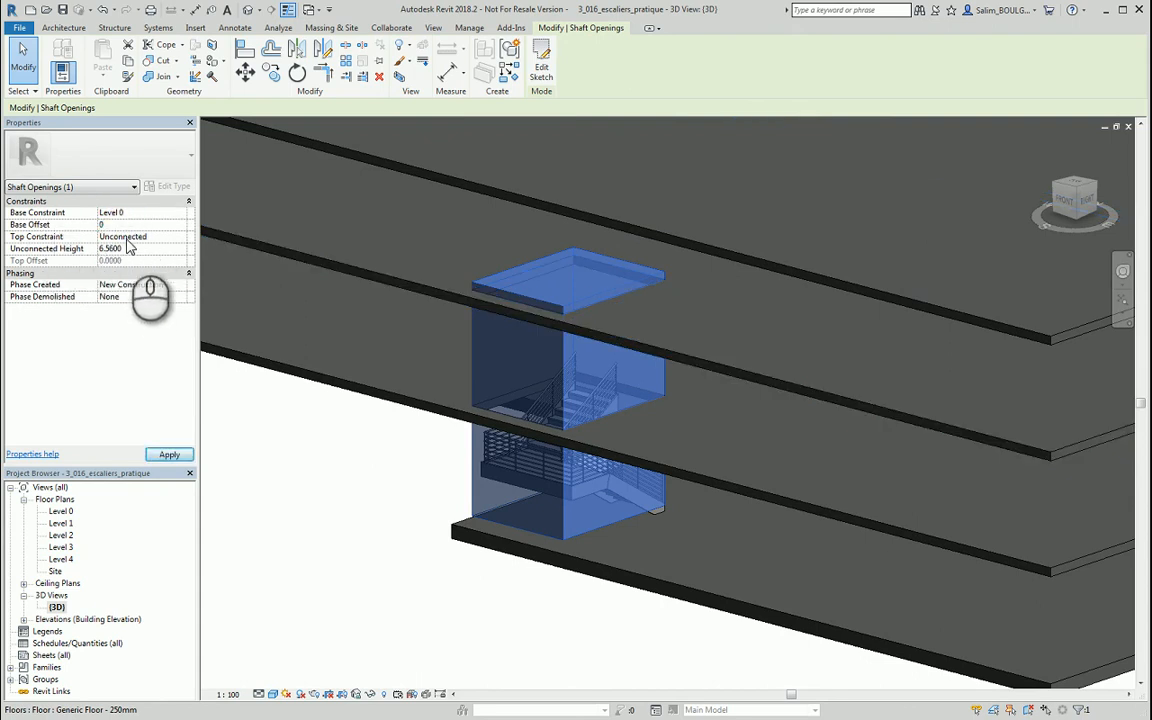
click(180, 237)
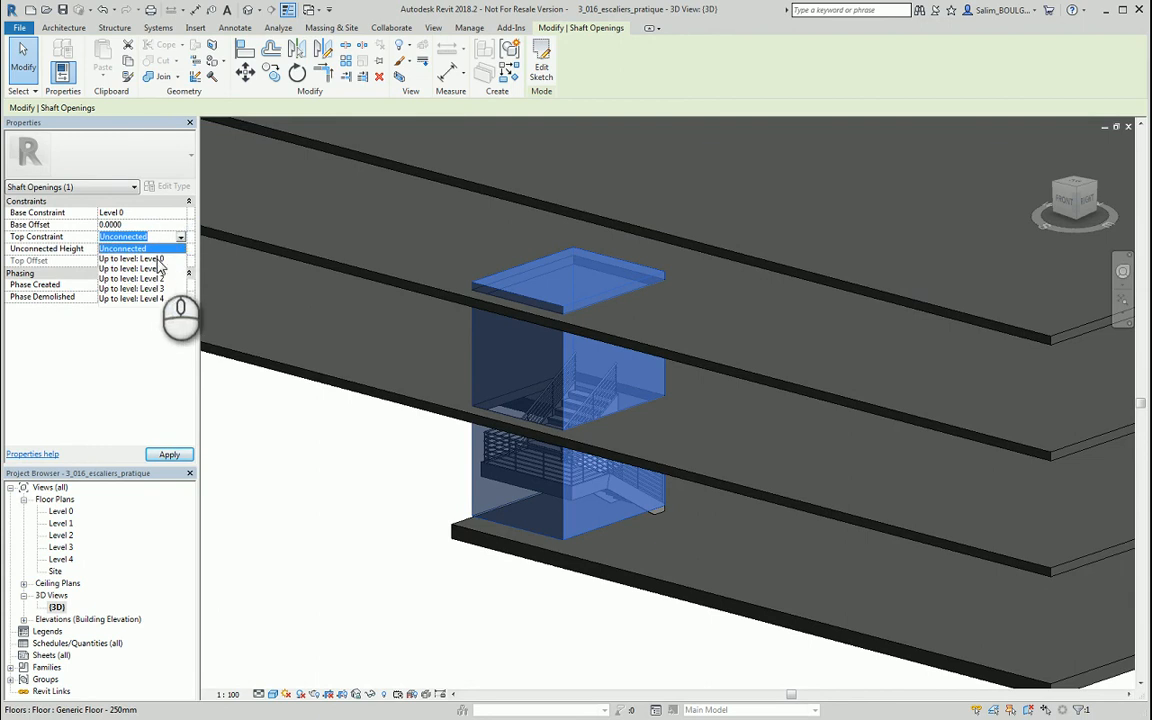
click(157, 278)
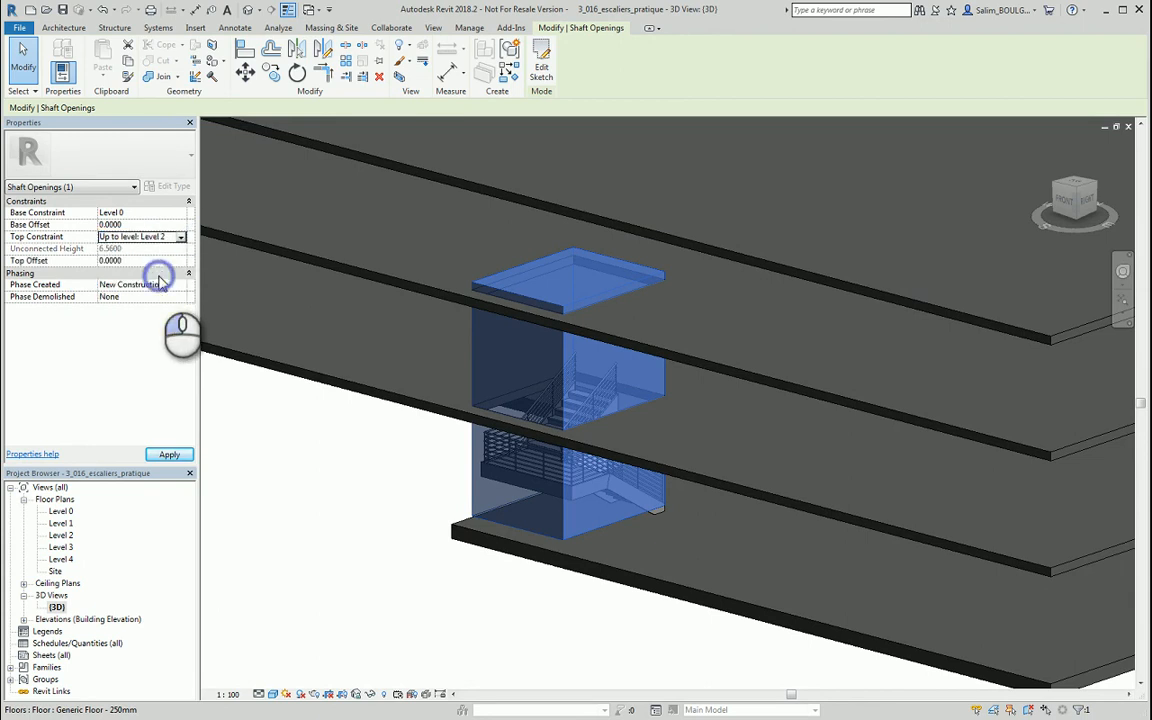
click(167, 456)
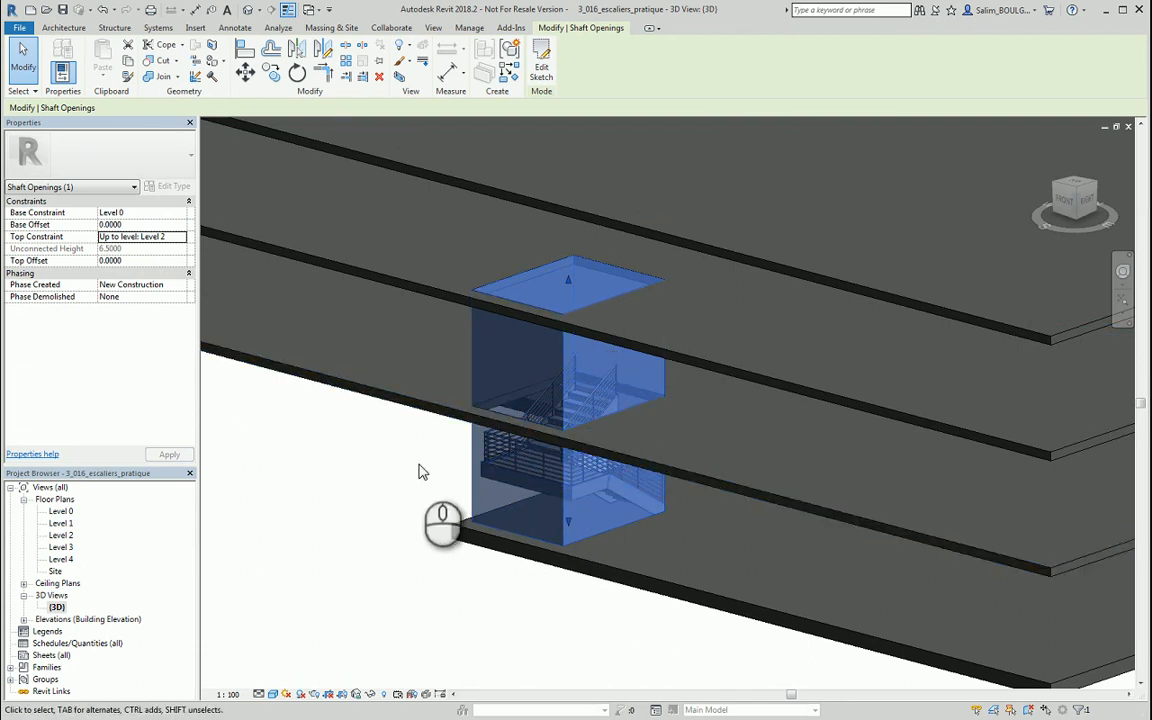
click(372, 470)
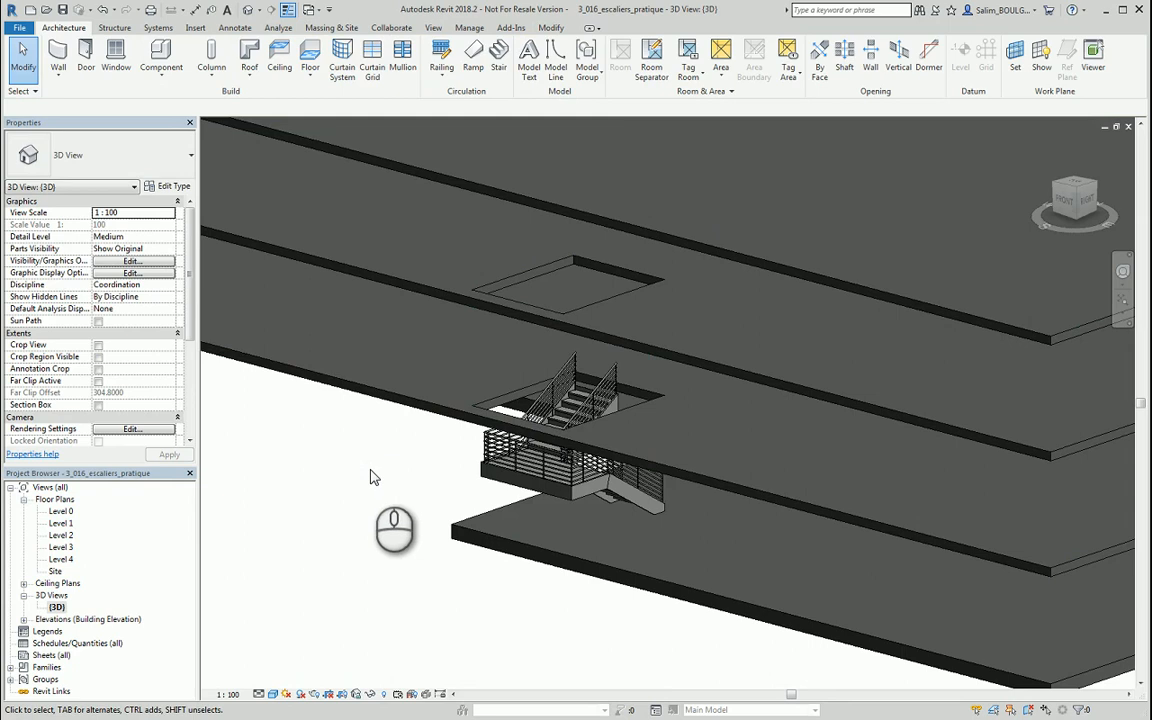
Step: On Level 0, start a shaft opening and sketch a rectangular boundary about 3.40 by 4.10 m around the upper-right stair of the right wing
double_click(61, 511)
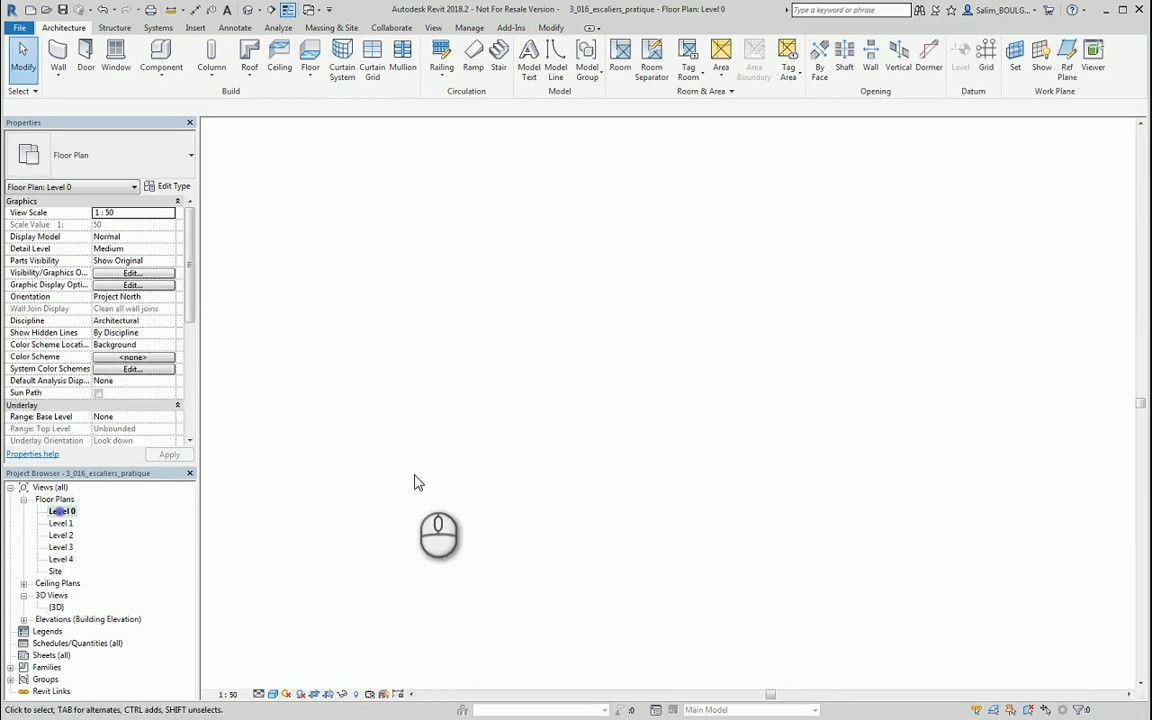
mouse_move(800, 399)
middle_down()
mouse_move(905, 417)
mouse_move(710, 417)
mouse_move(695, 404)
middle_up()
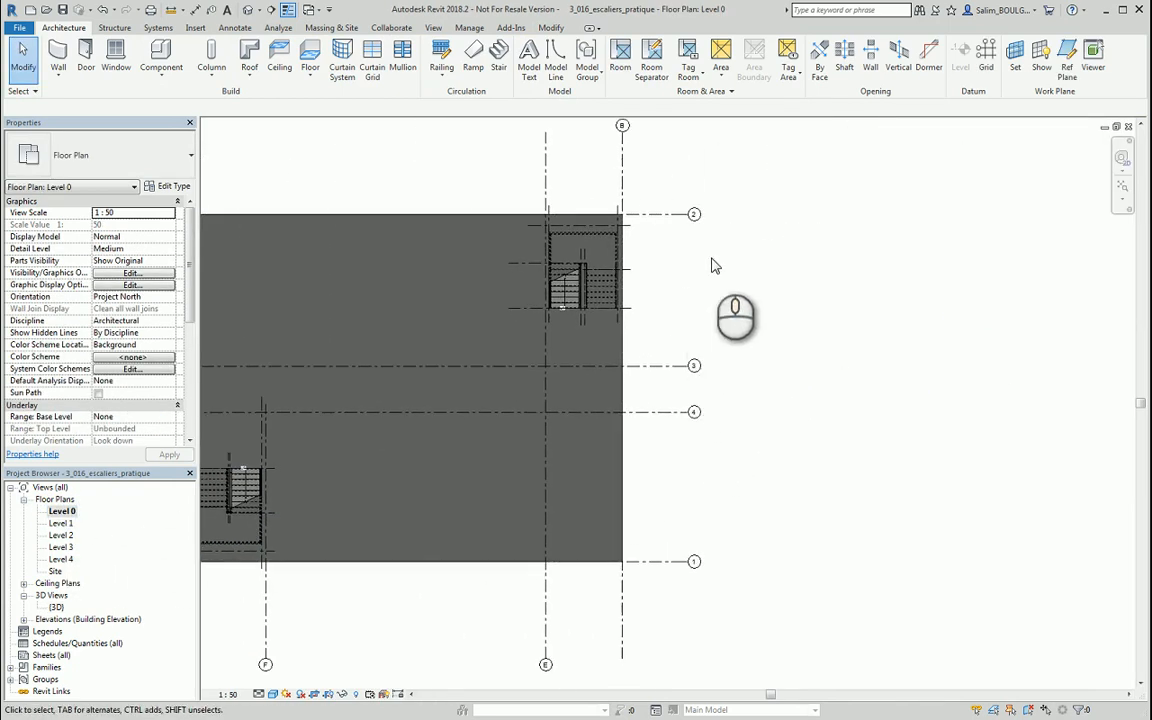
click(846, 60)
scroll(548, 238, up, 5)
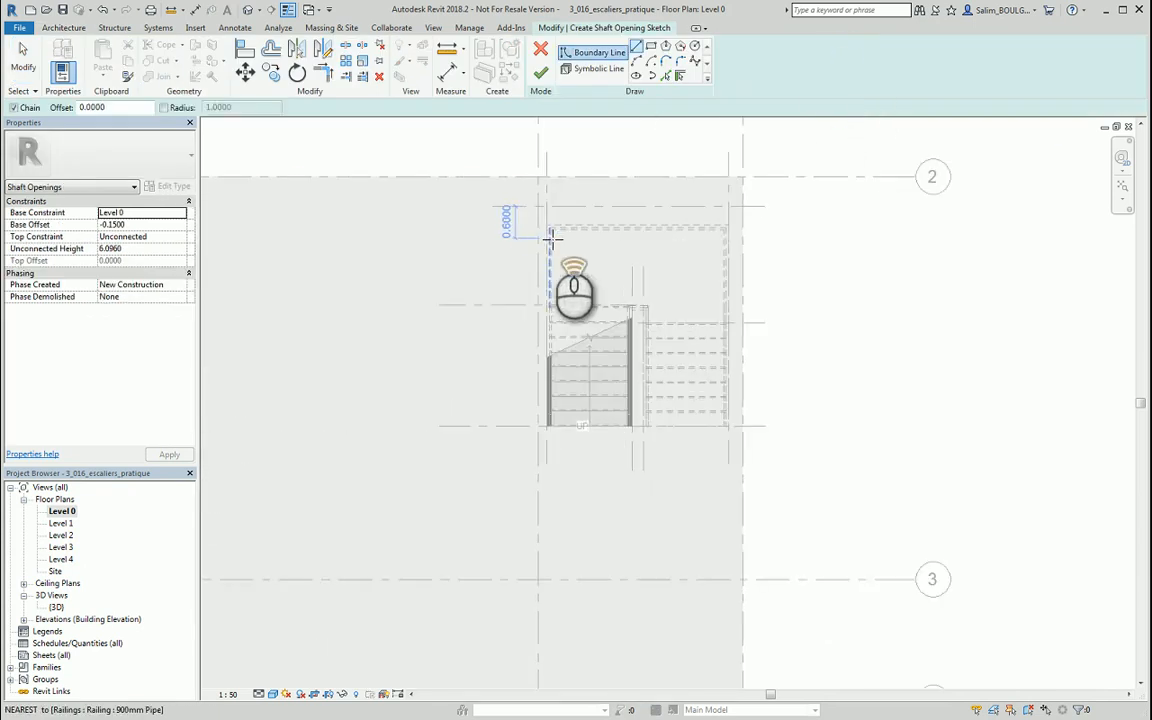
middle_drag(730, 293, 663, 283)
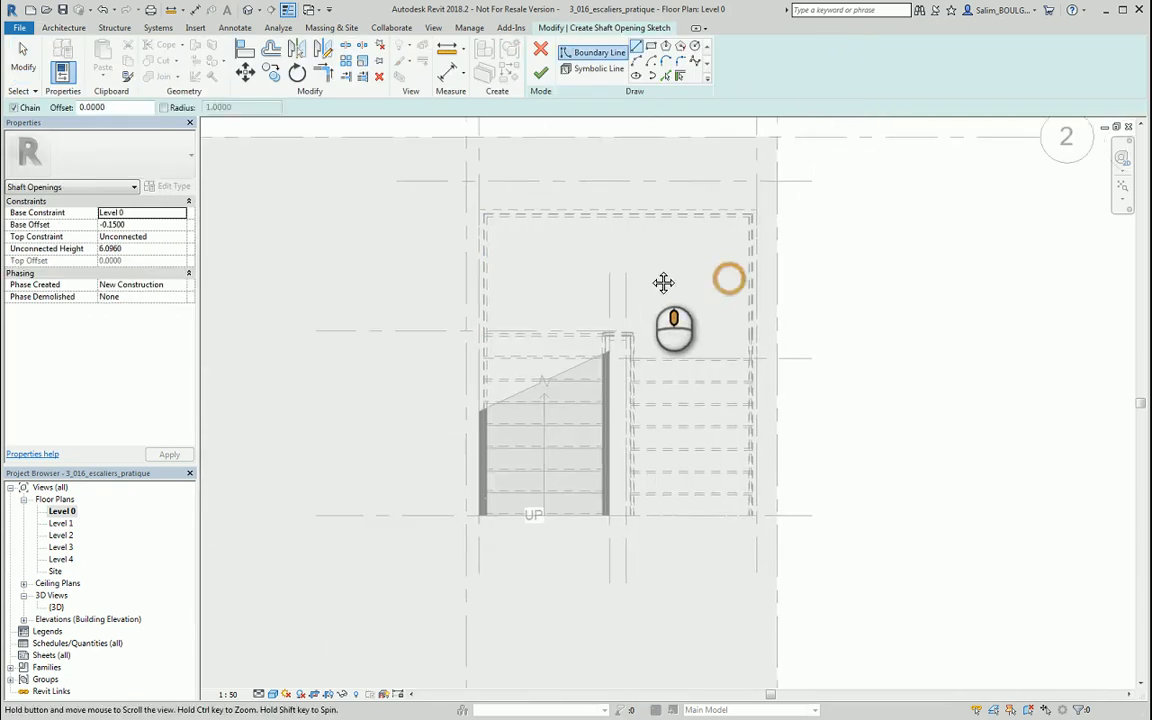
click(757, 515)
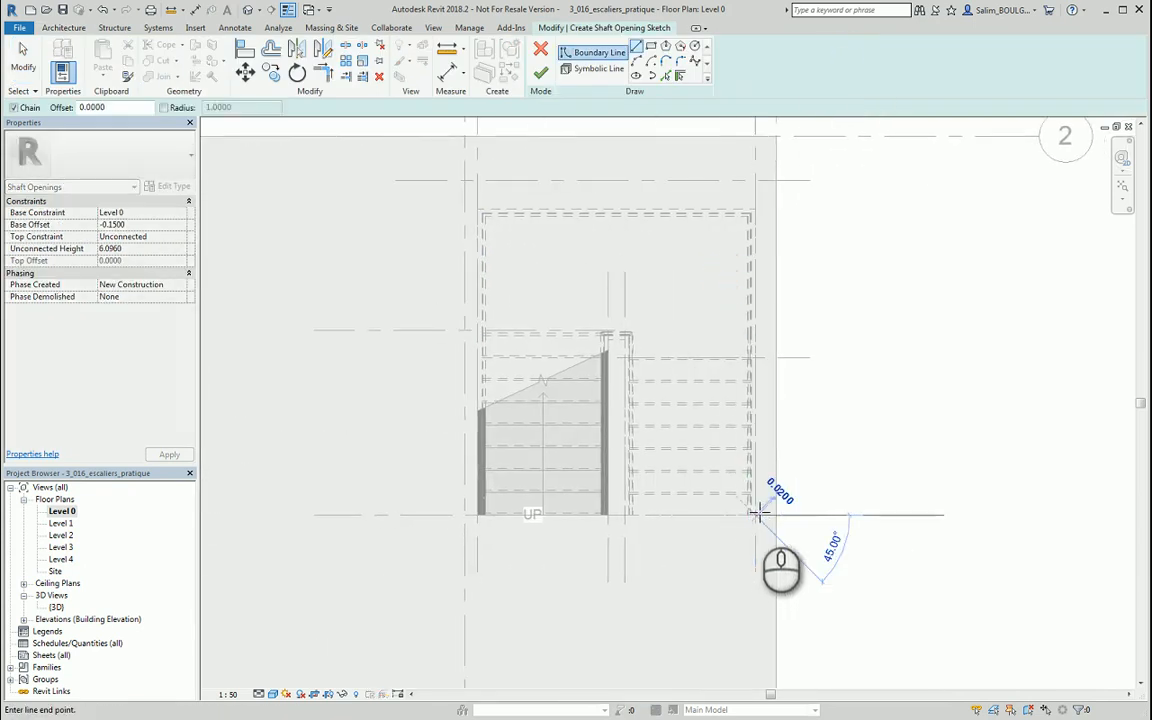
click(651, 47)
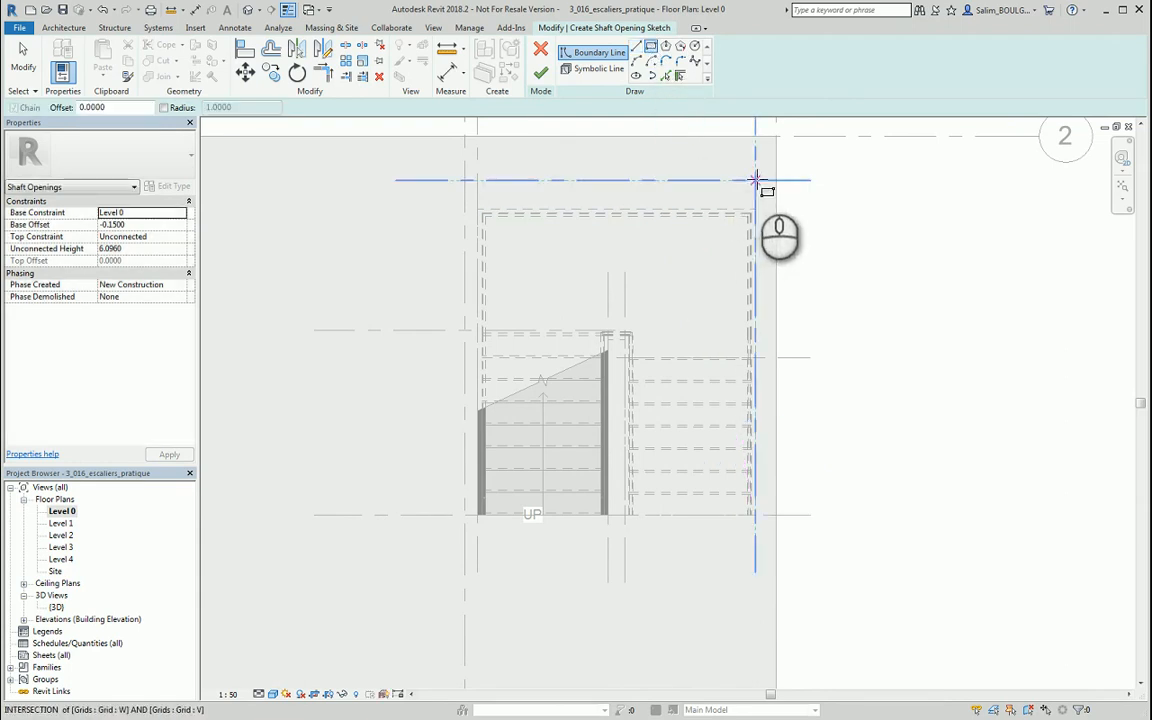
click(754, 179)
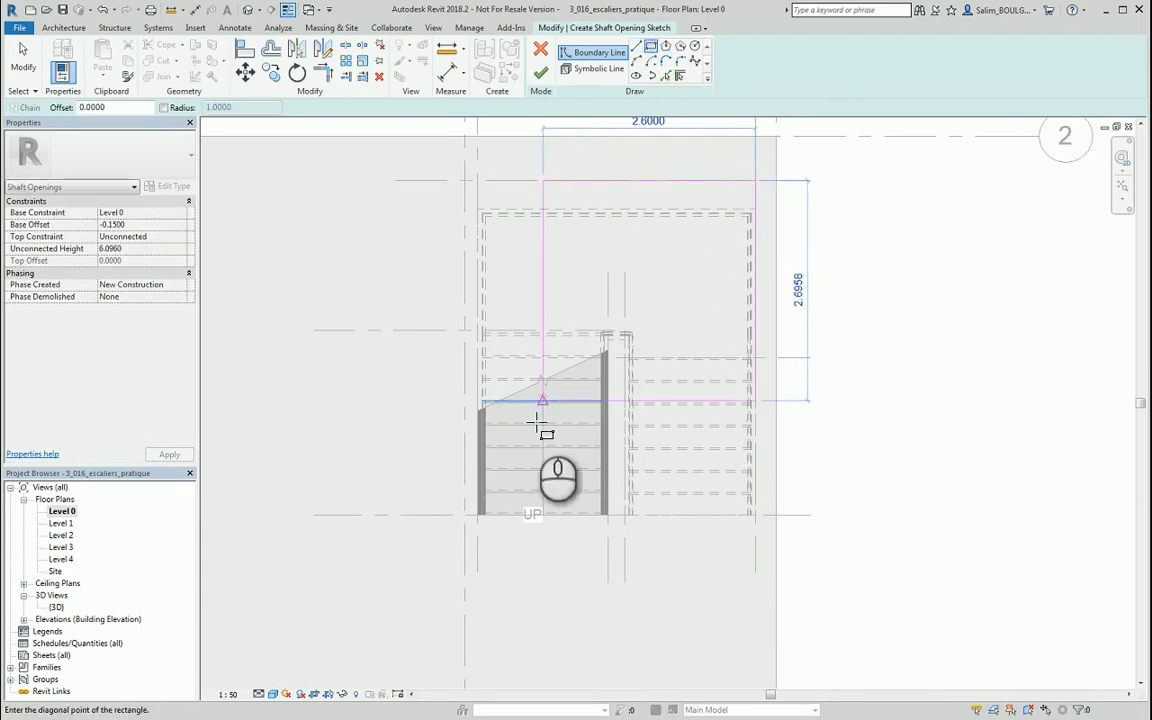
scroll(481, 513, up, 2)
click(481, 513)
scroll(699, 473, down, 5)
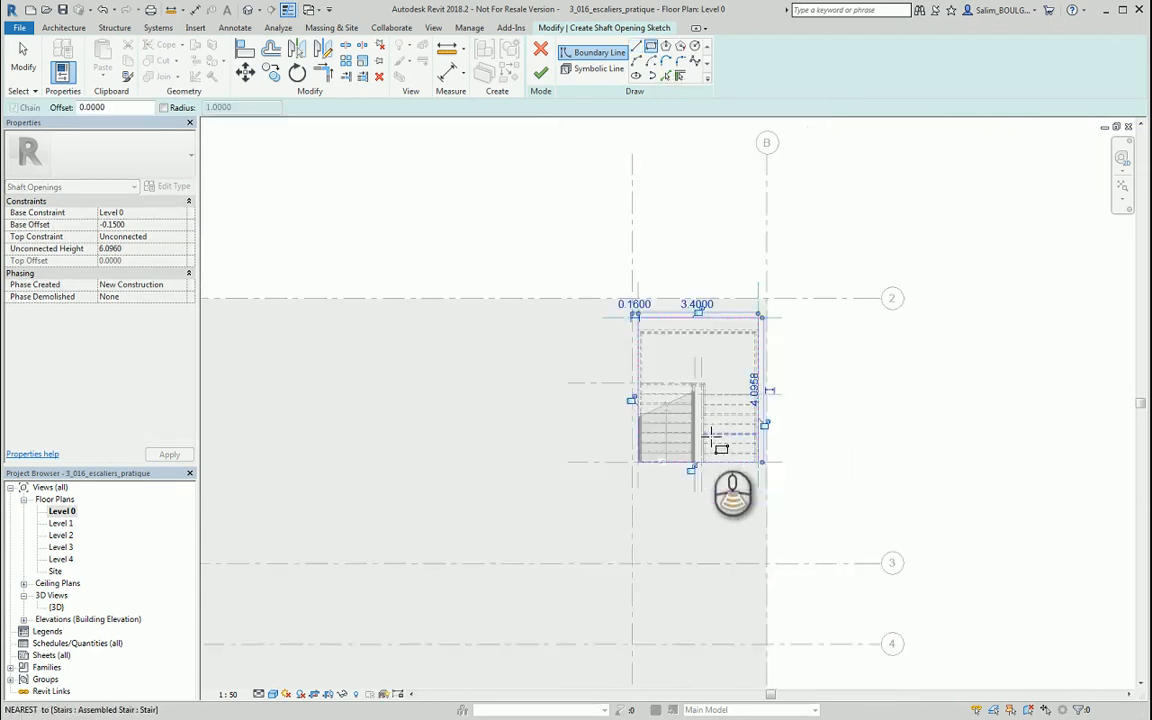
Step: Add a second rectangular boundary about 3.40 by 4.10 m around the left wing's stair and finish the shaft opening sketch
scroll(505, 497, down, 2)
middle_drag(454, 507, 972, 339)
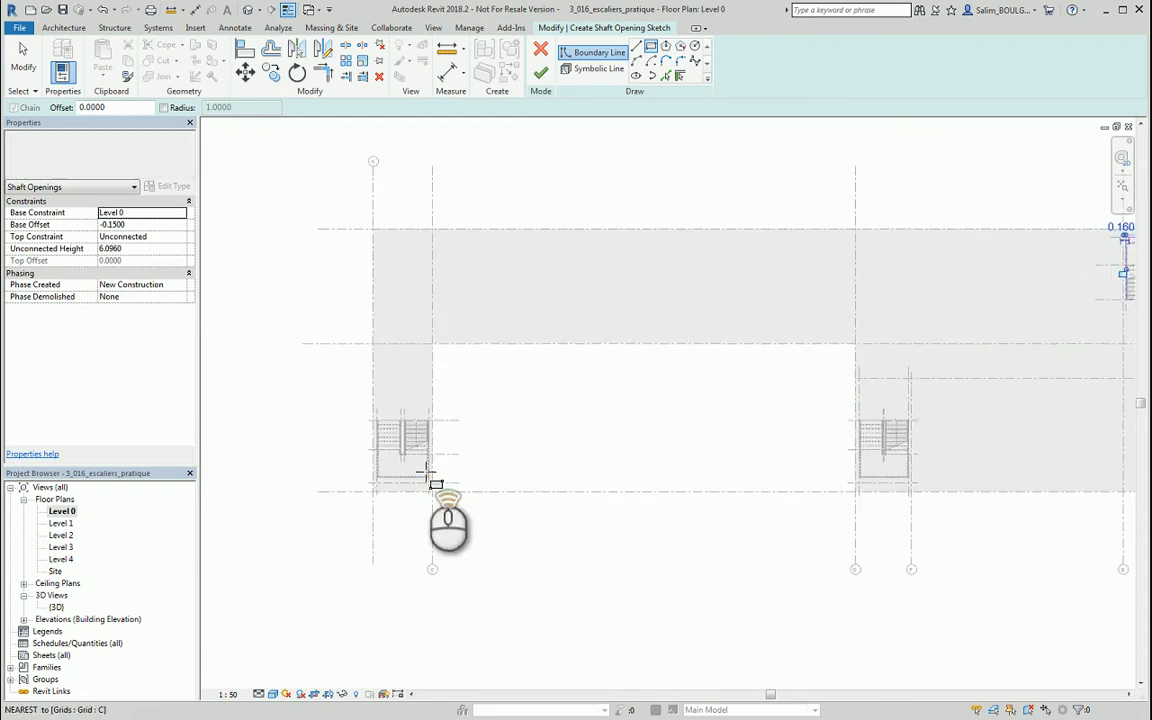
scroll(414, 478, up, 4)
scroll(392, 505, up, 2)
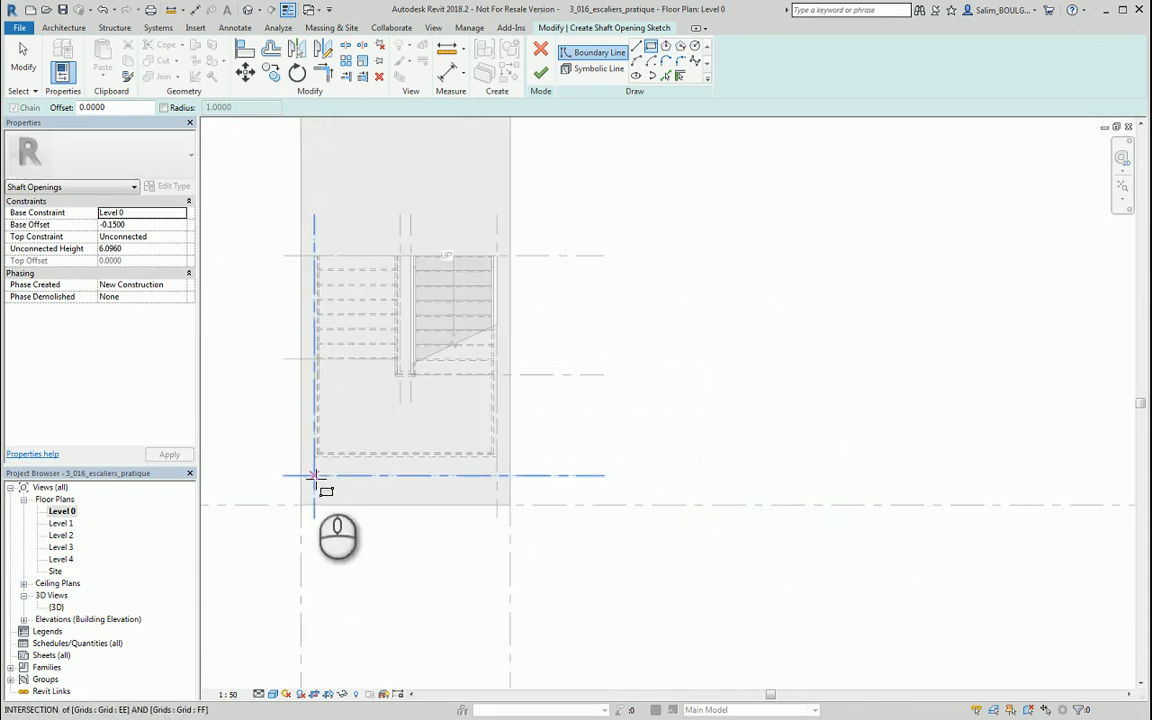
click(314, 477)
scroll(506, 268, up, 3)
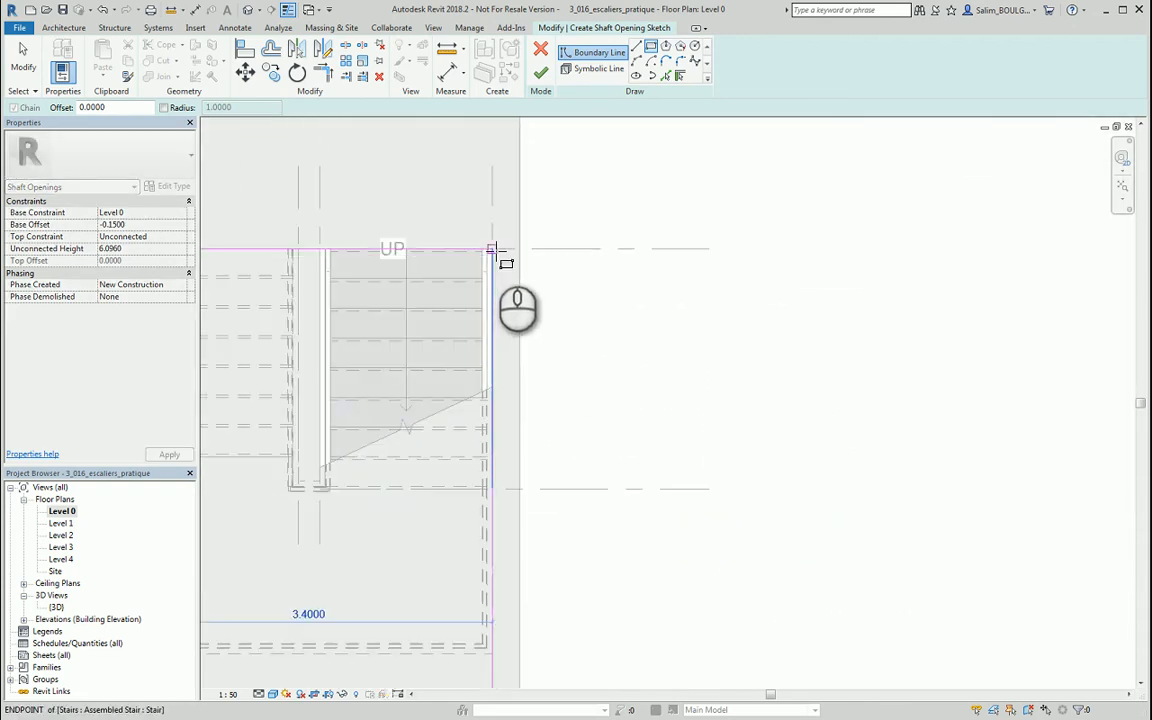
click(491, 248)
scroll(638, 324, down, 4)
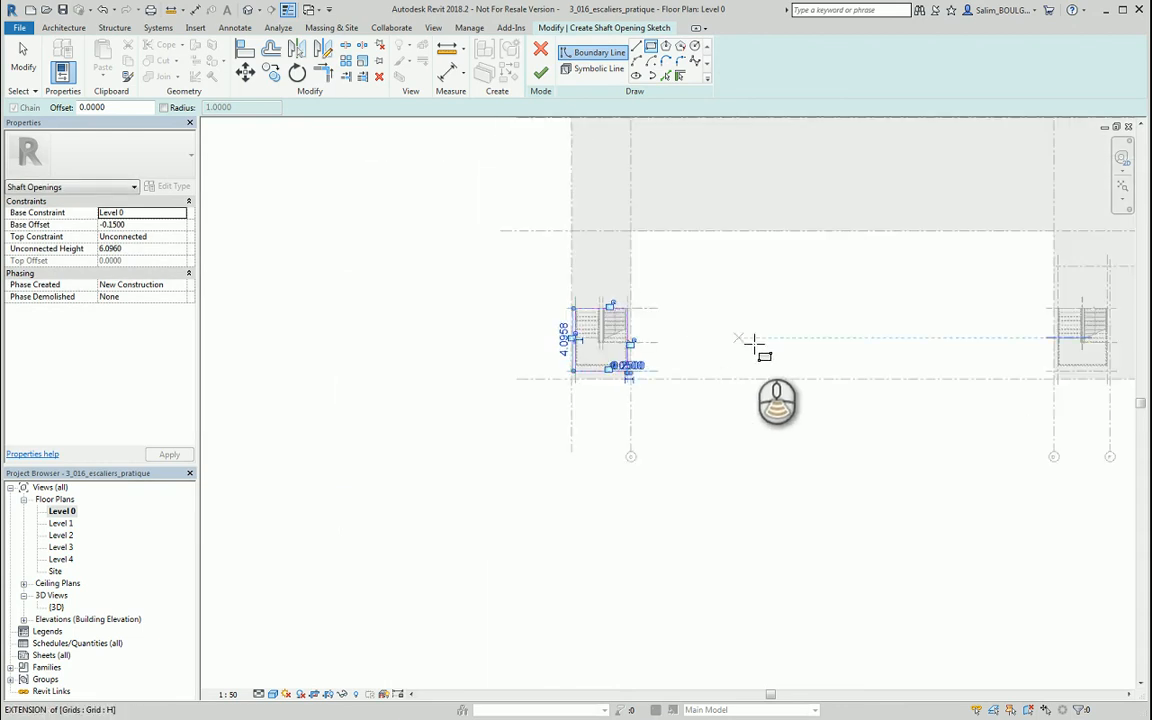
mouse_move(753, 342)
middle_down()
mouse_move(768, 376)
mouse_move(599, 381)
mouse_move(589, 393)
middle_up()
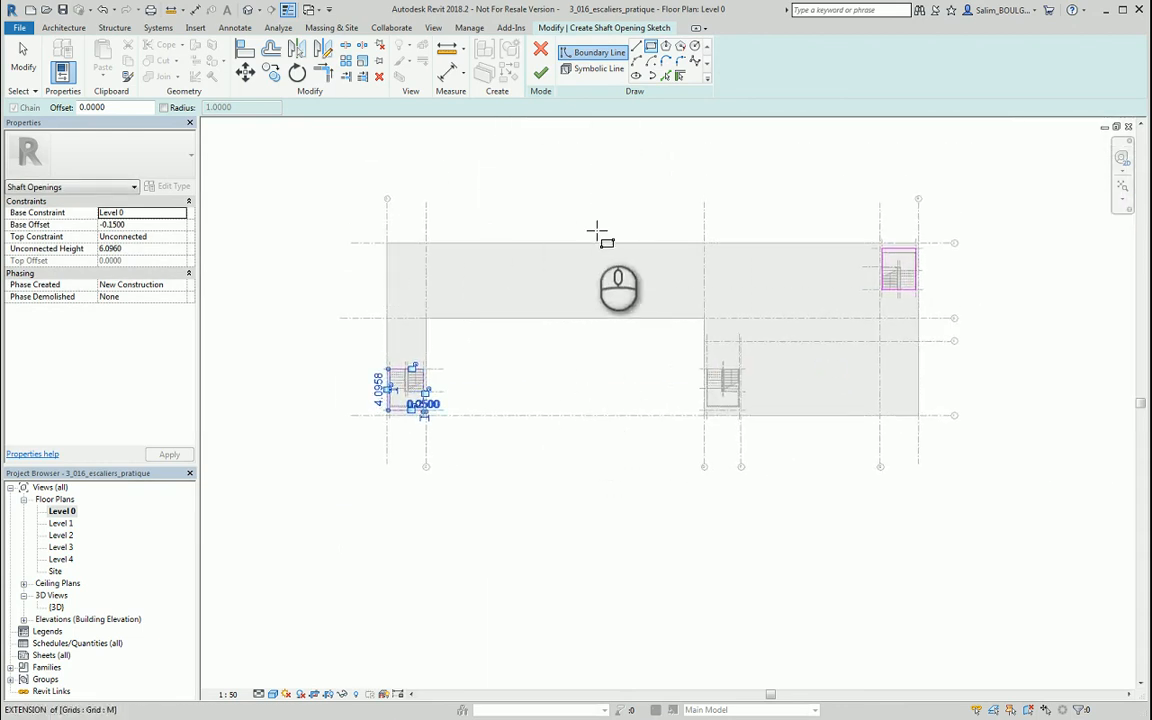
click(540, 75)
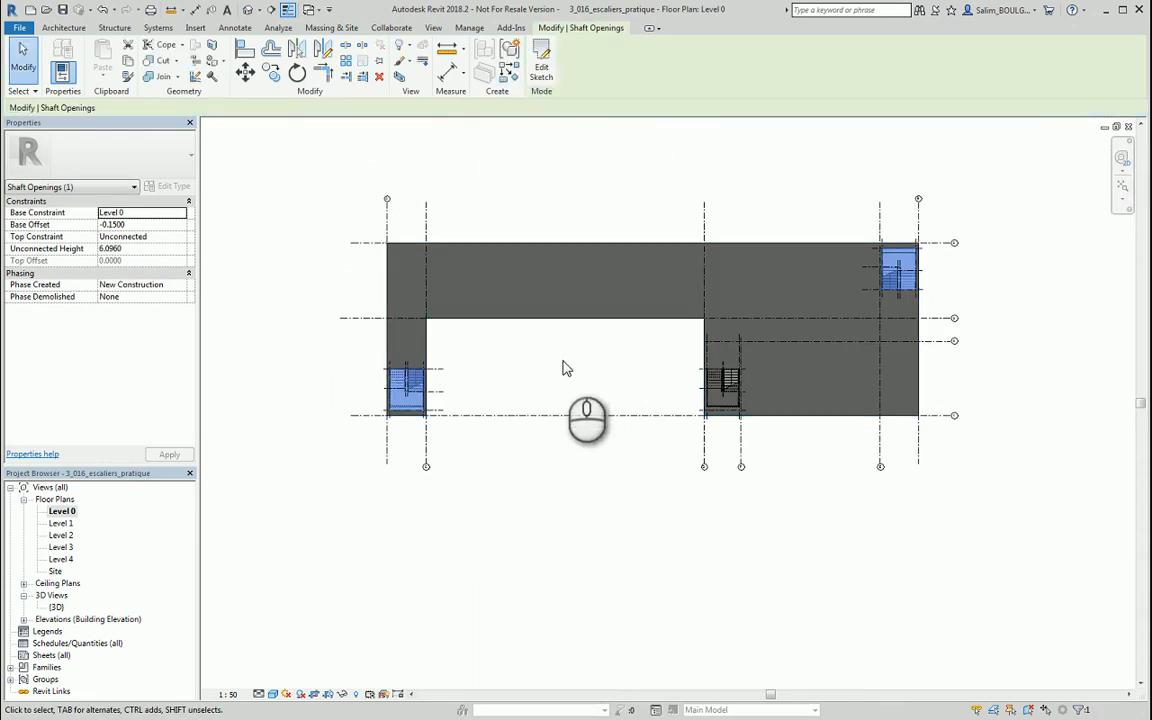
Step: In the 3D view, set the new shaft opening's base offset to 0 and its top constraint to Level 3, and deselect it
double_click(56, 609)
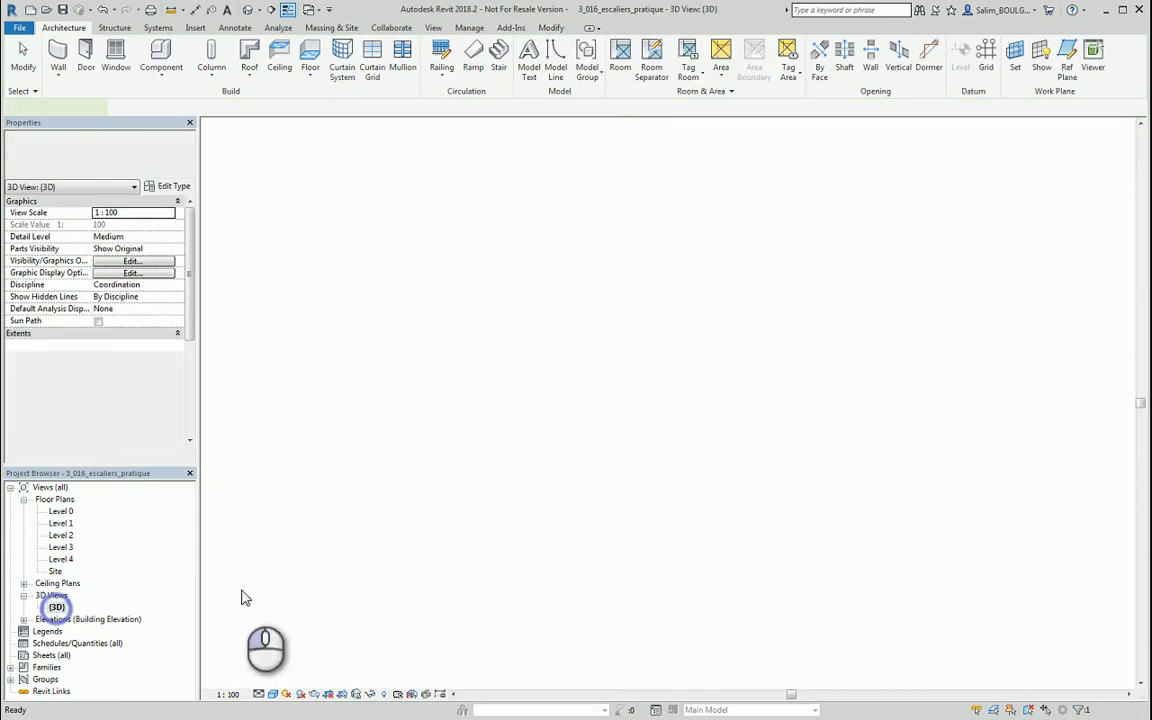
scroll(550, 488, down, 5)
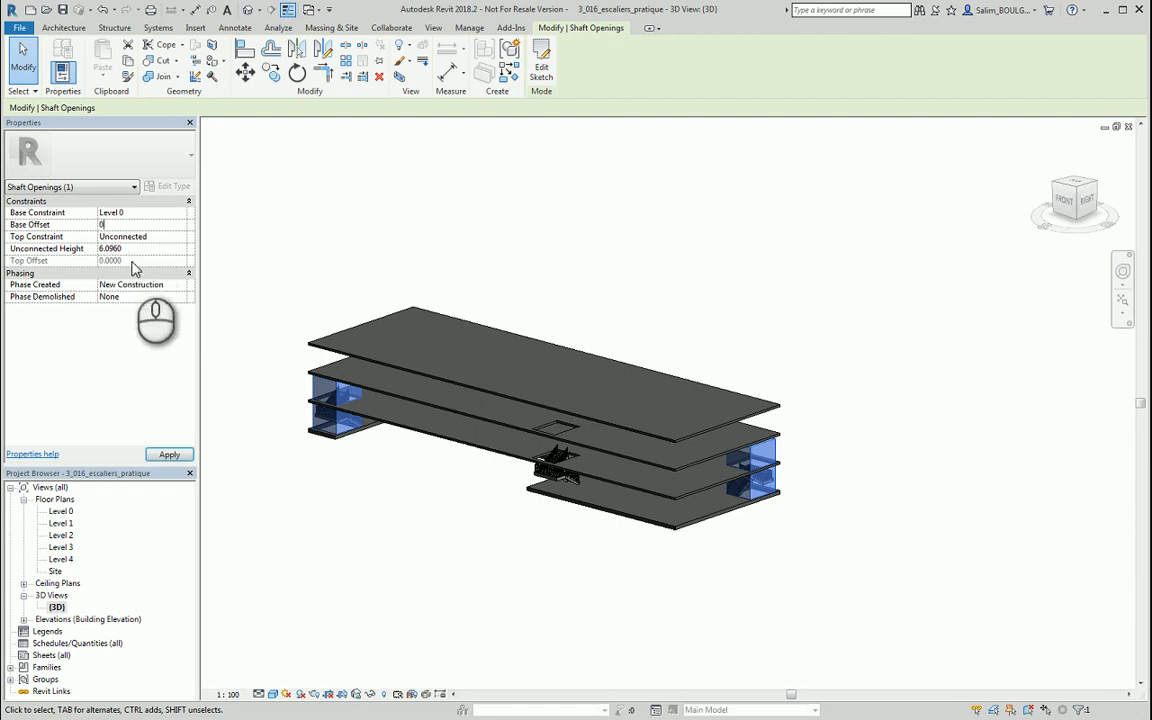
click(182, 236)
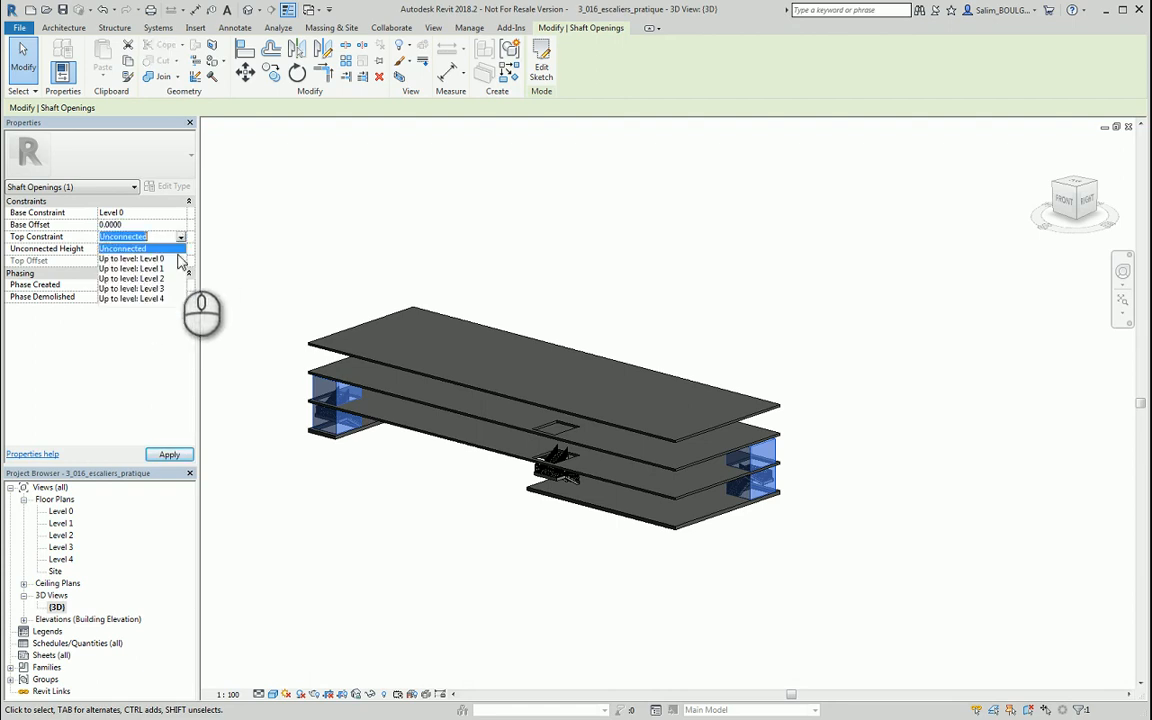
click(158, 289)
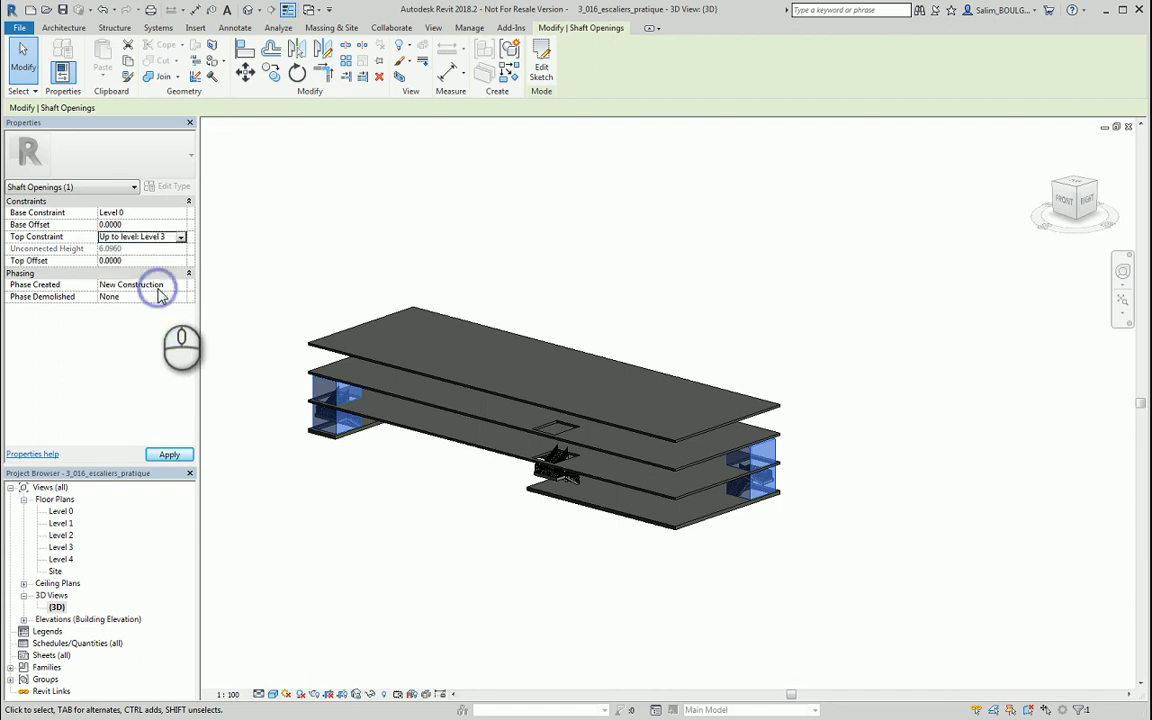
click(262, 380)
Step: Set the left wing stair's desired number of risers to 17, accept the riser height warning, and deselect the stair
scroll(345, 410, up, 2)
scroll(595, 310, down, 1)
scroll(879, 411, up, 4)
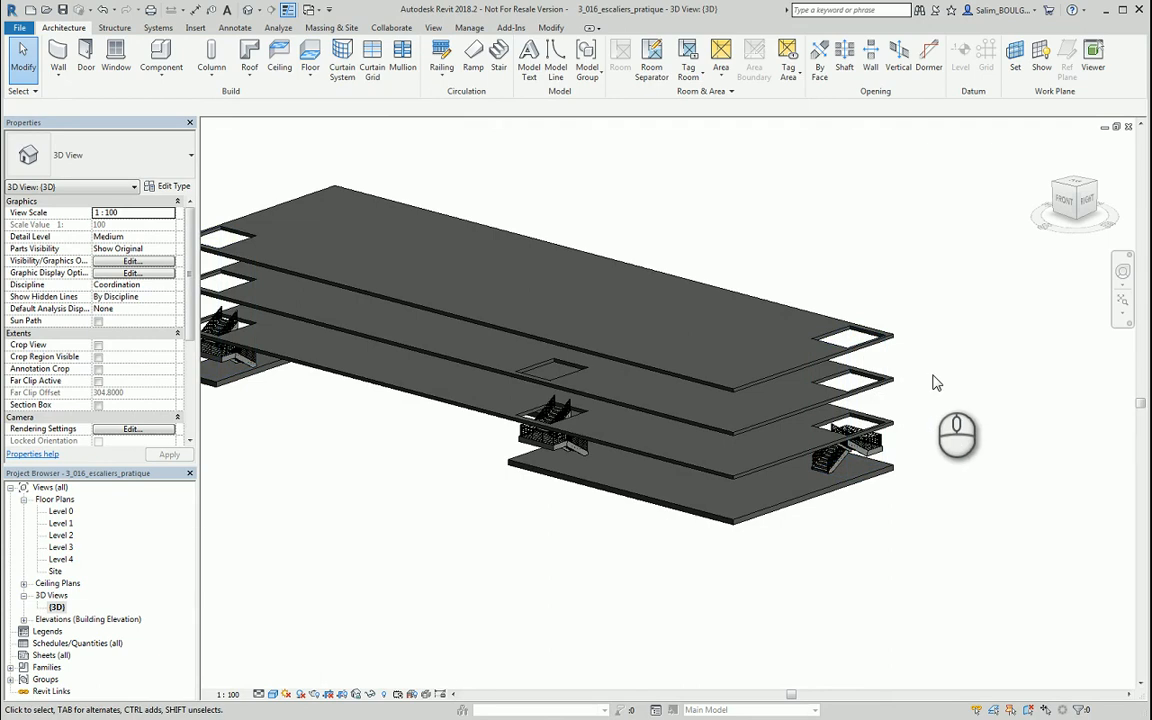
shift+middle_drag(935, 383, 795, 569)
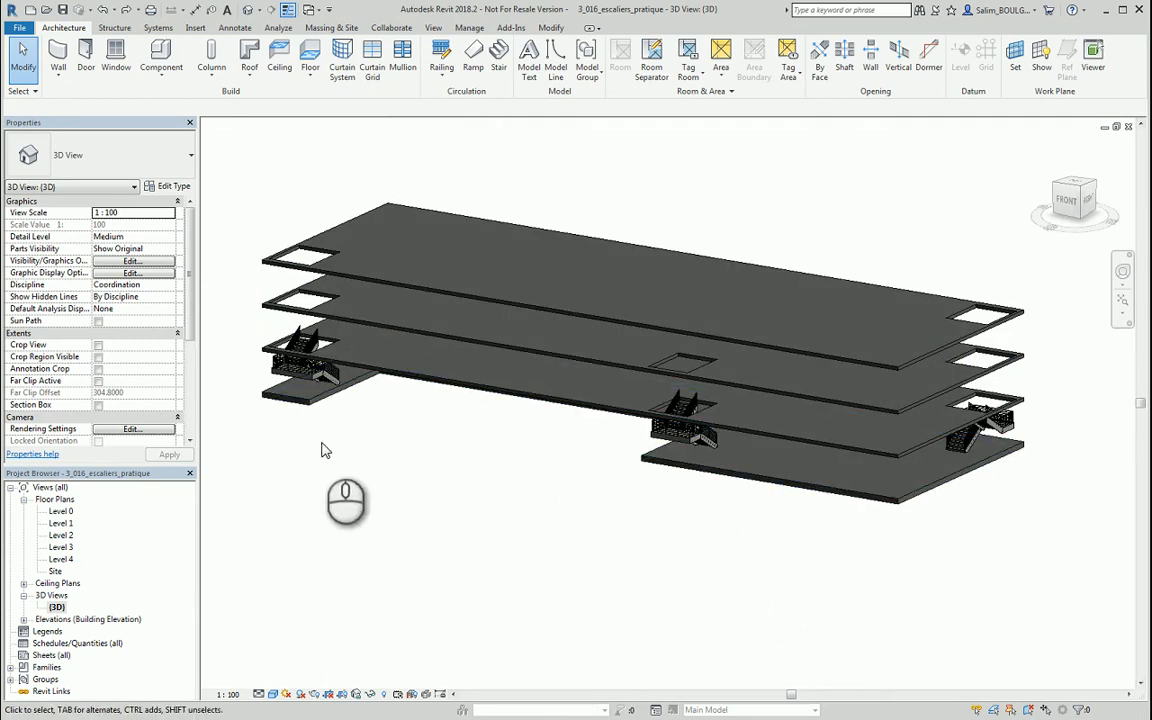
shift+middle_drag(268, 447, 557, 472)
scroll(273, 298, up, 9)
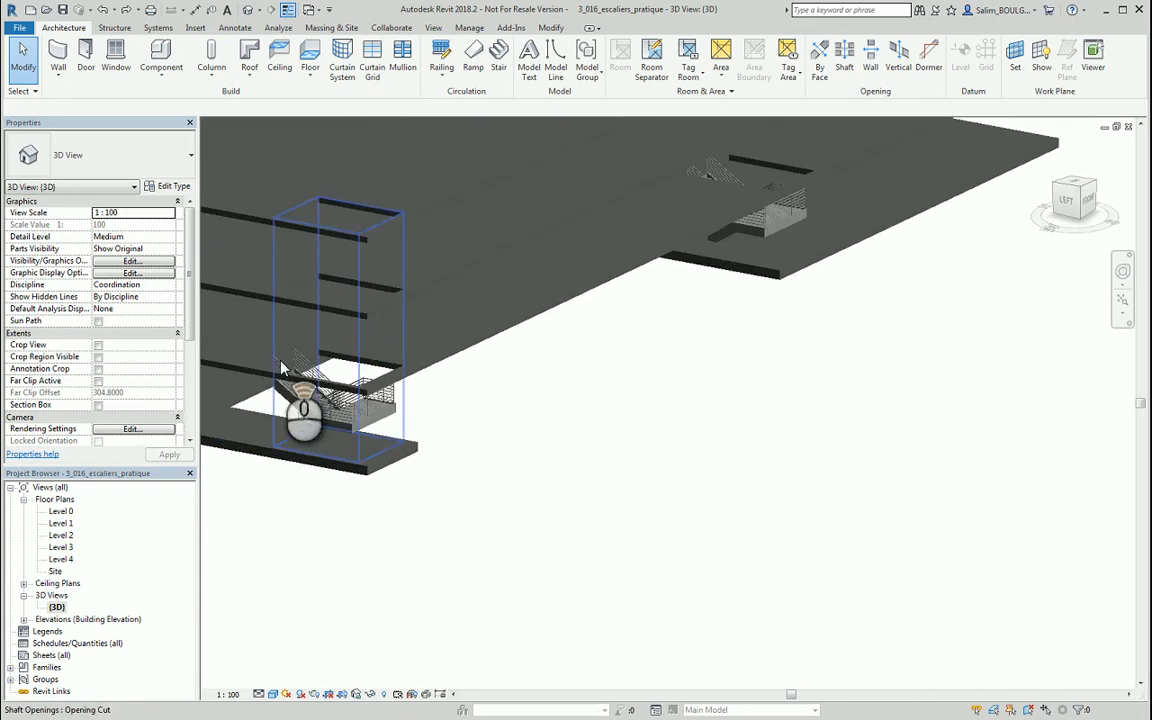
middle_drag(353, 445, 470, 443)
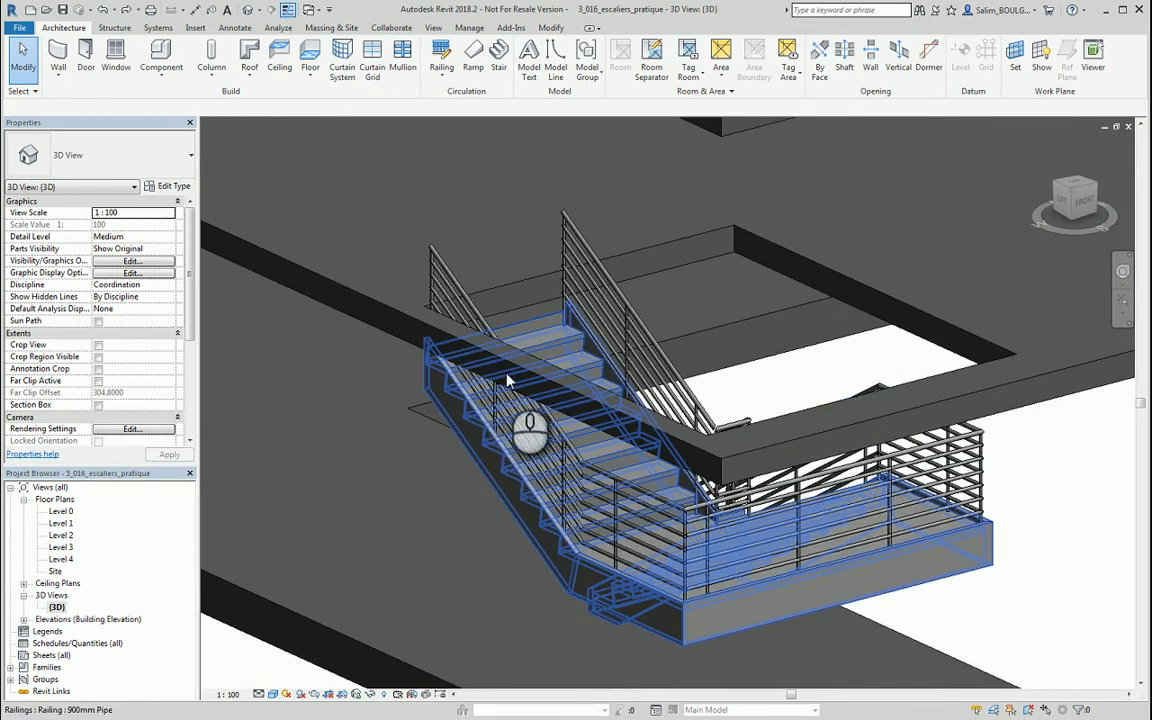
click(547, 348)
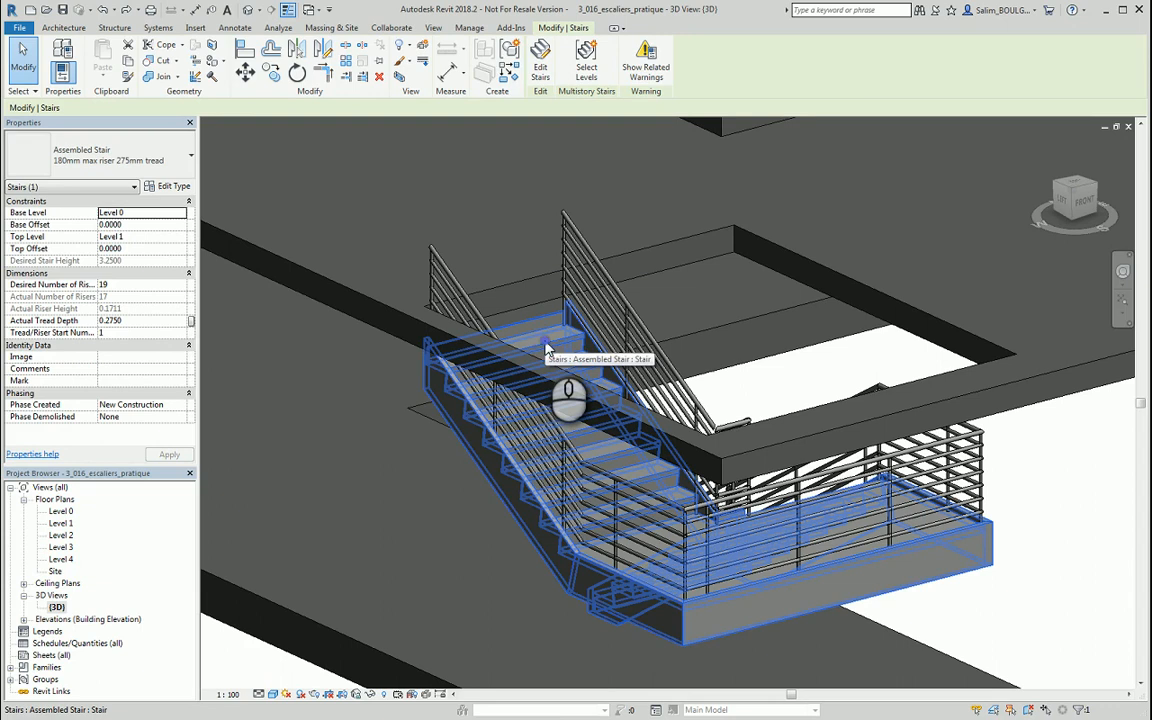
click(112, 285)
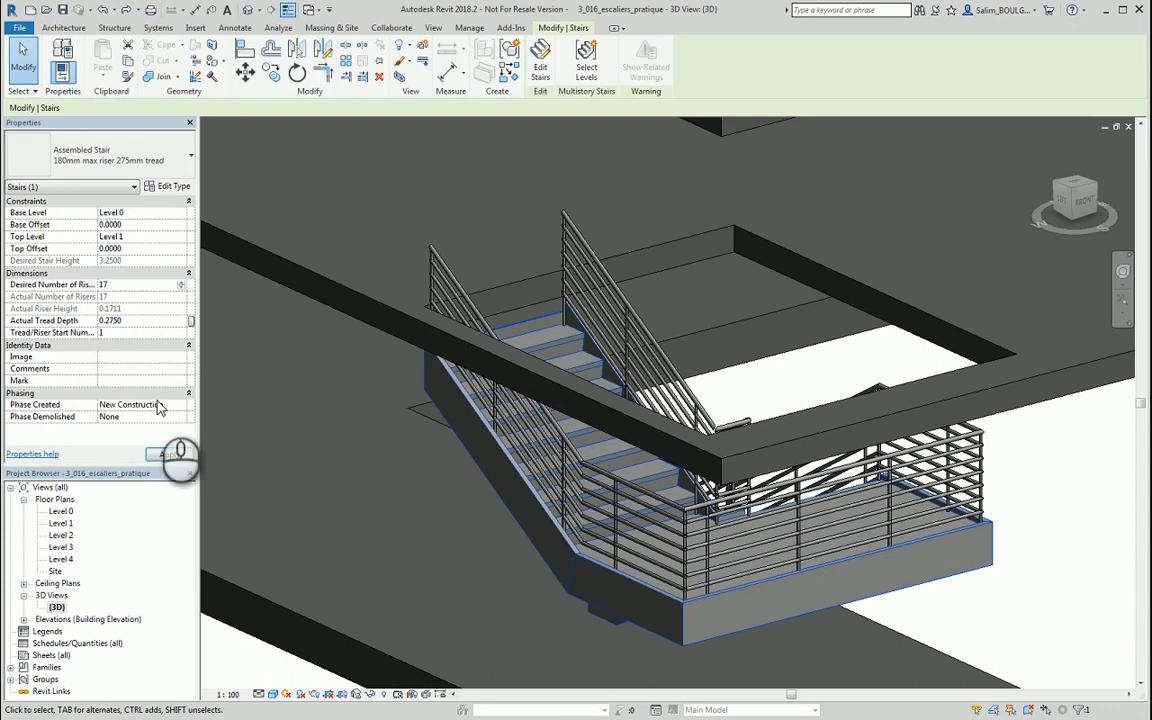
click(162, 457)
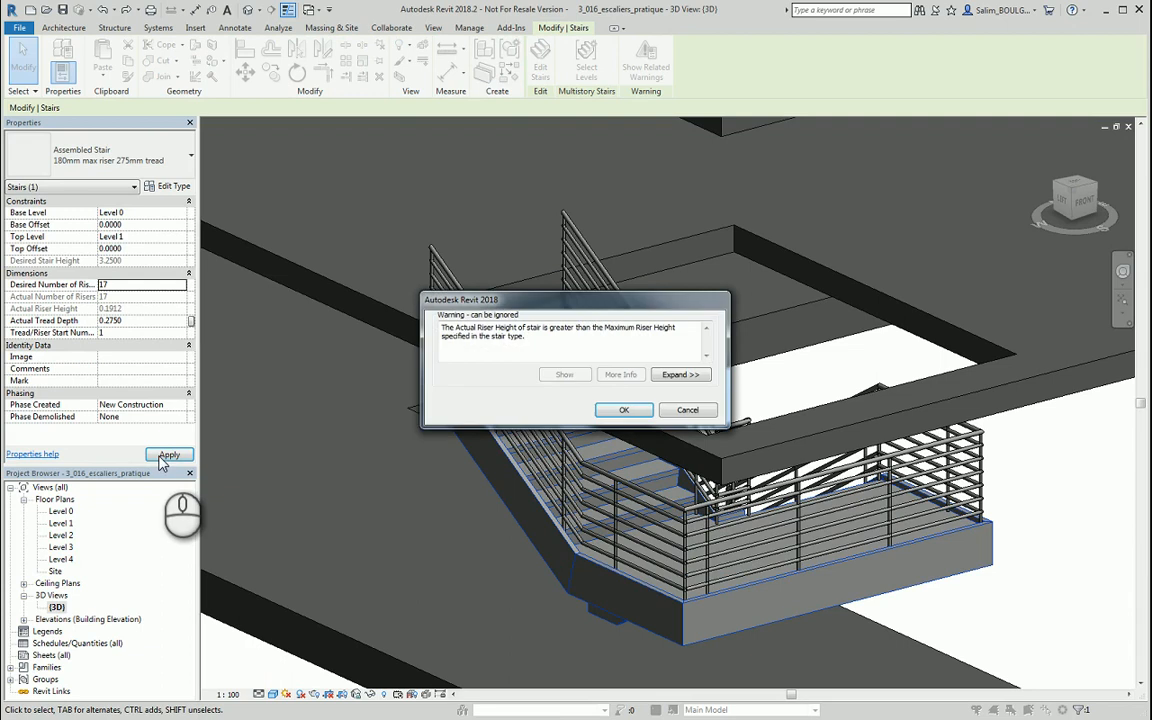
click(626, 410)
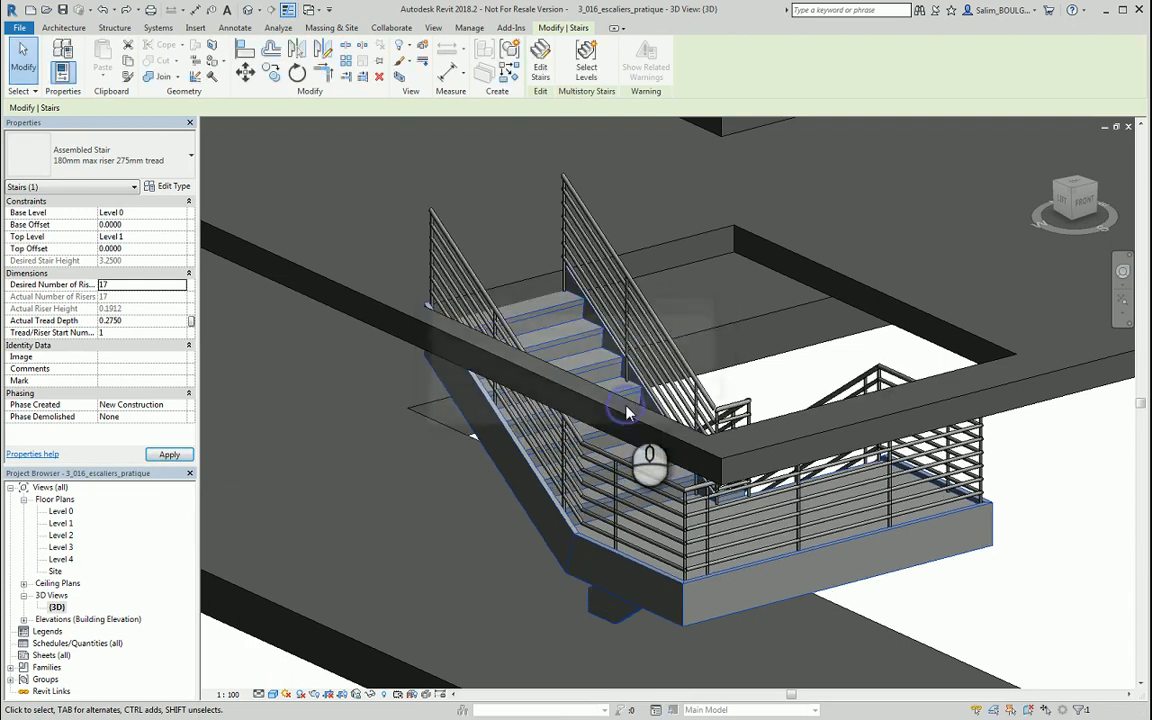
click(1030, 577)
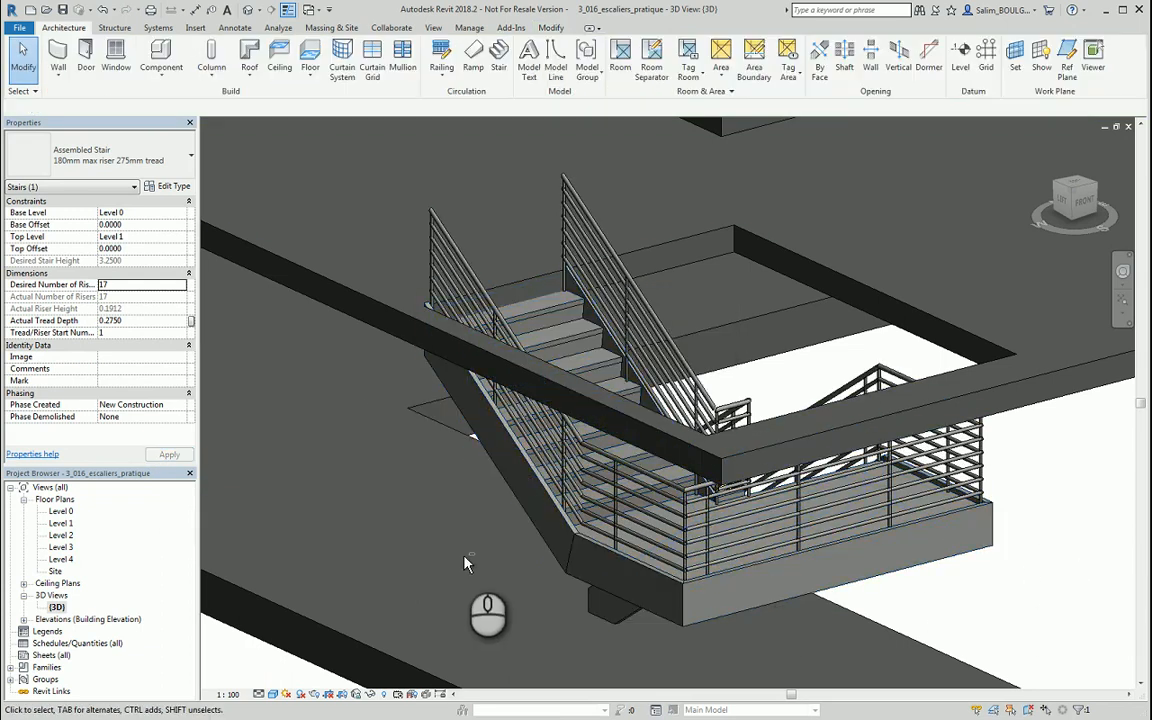
Step: Set the desired number of risers of the right wing's lower-left stair to 17 and accept the riser height warning
shift+middle_drag(470, 525, 452, 550)
scroll(452, 550, down, 6)
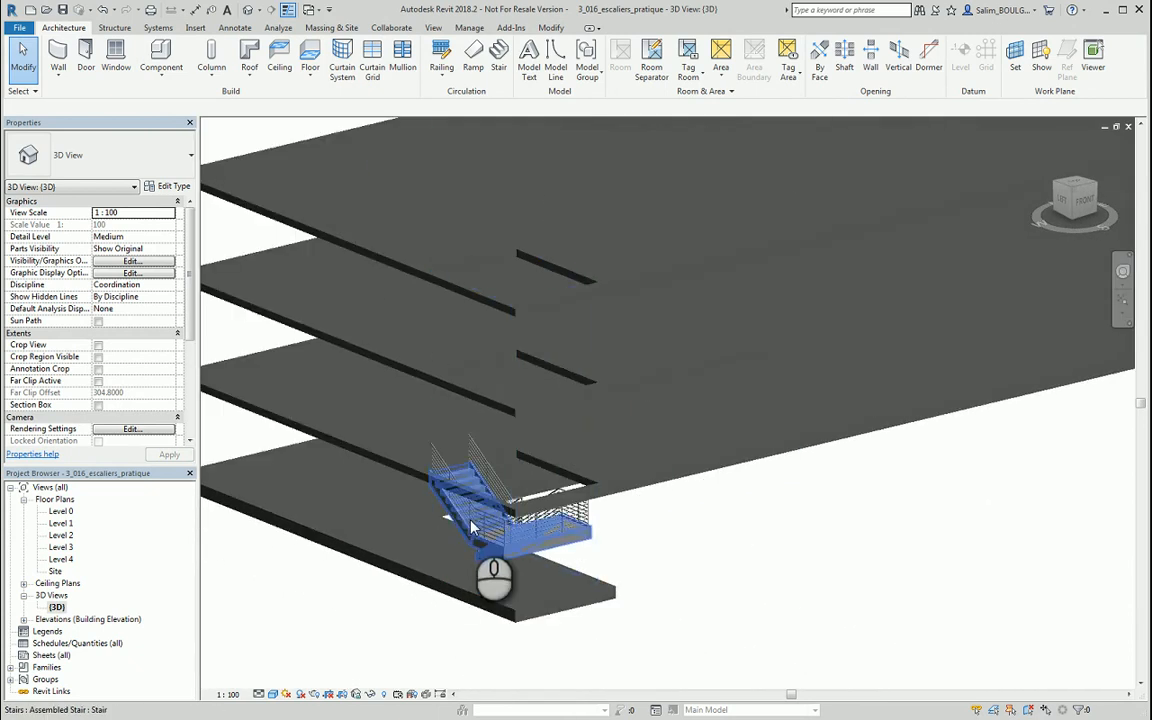
scroll(620, 540, up, 5)
scroll(601, 485, up, 6)
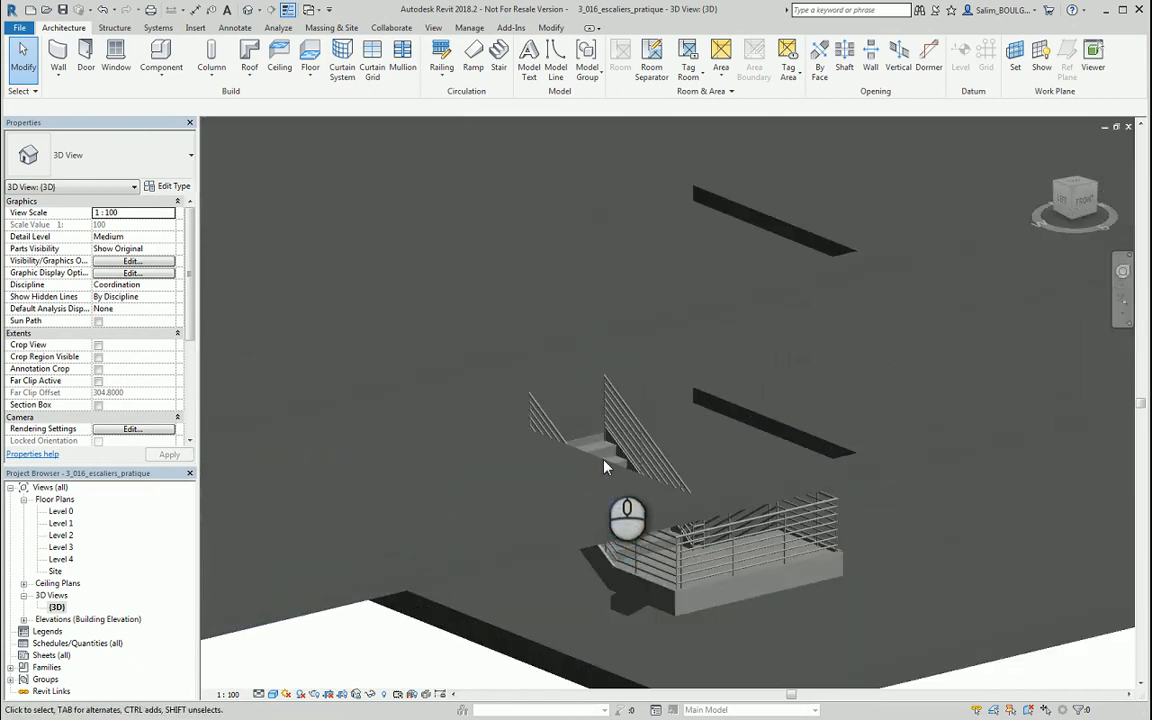
click(604, 453)
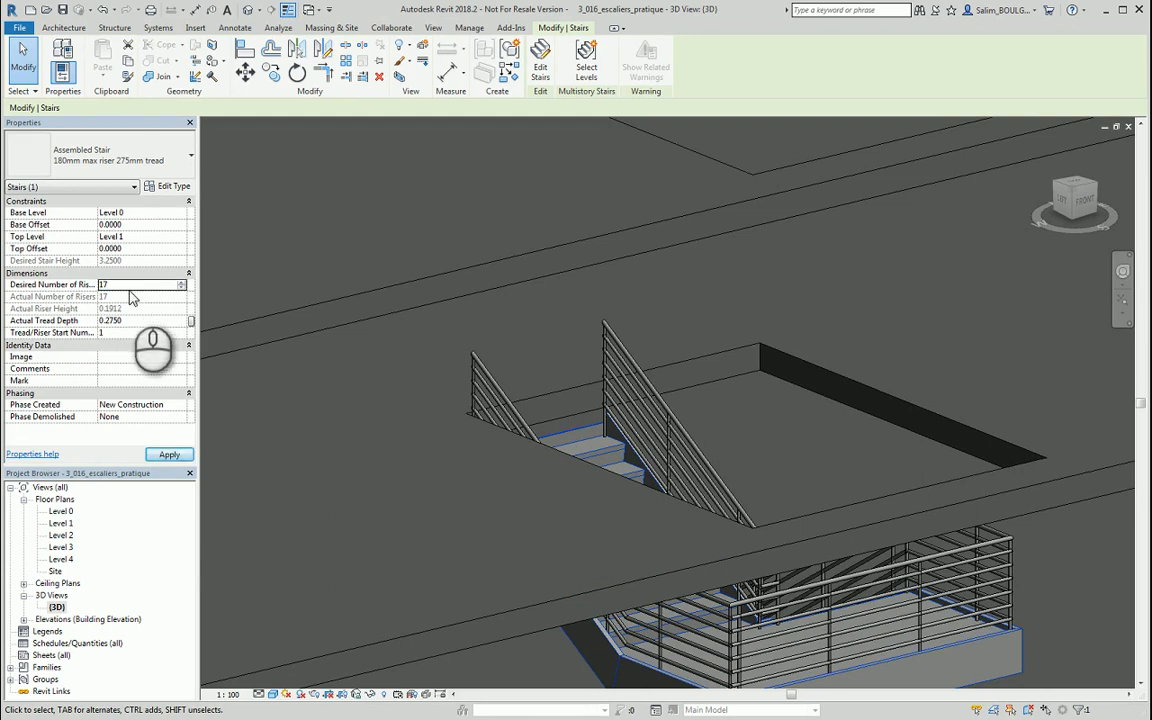
click(165, 453)
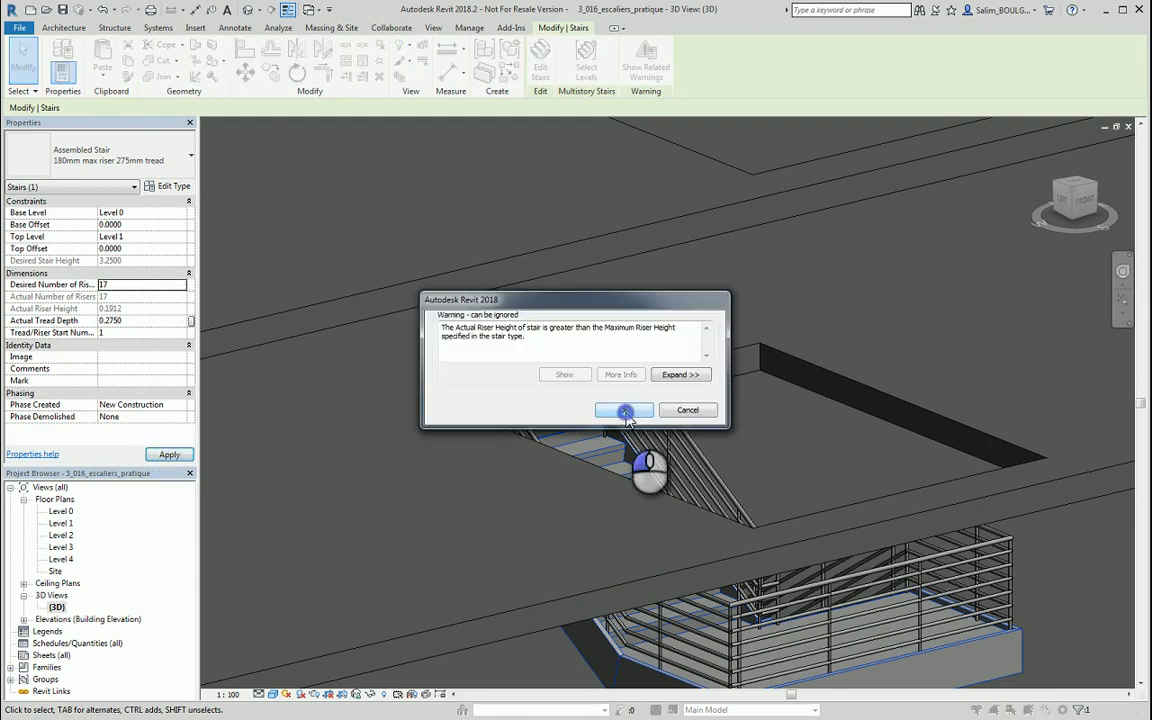
click(630, 408)
Step: Examine the selected right-end stair in the 3D view and how its upper flight meets the Level 1 floor opening
scroll(727, 445, down, 3)
scroll(823, 452, down, 4)
middle_drag(895, 432, 643, 562)
shift+middle_drag(987, 427, 722, 464)
middle_drag(897, 571, 609, 398)
scroll(731, 510, up, 5)
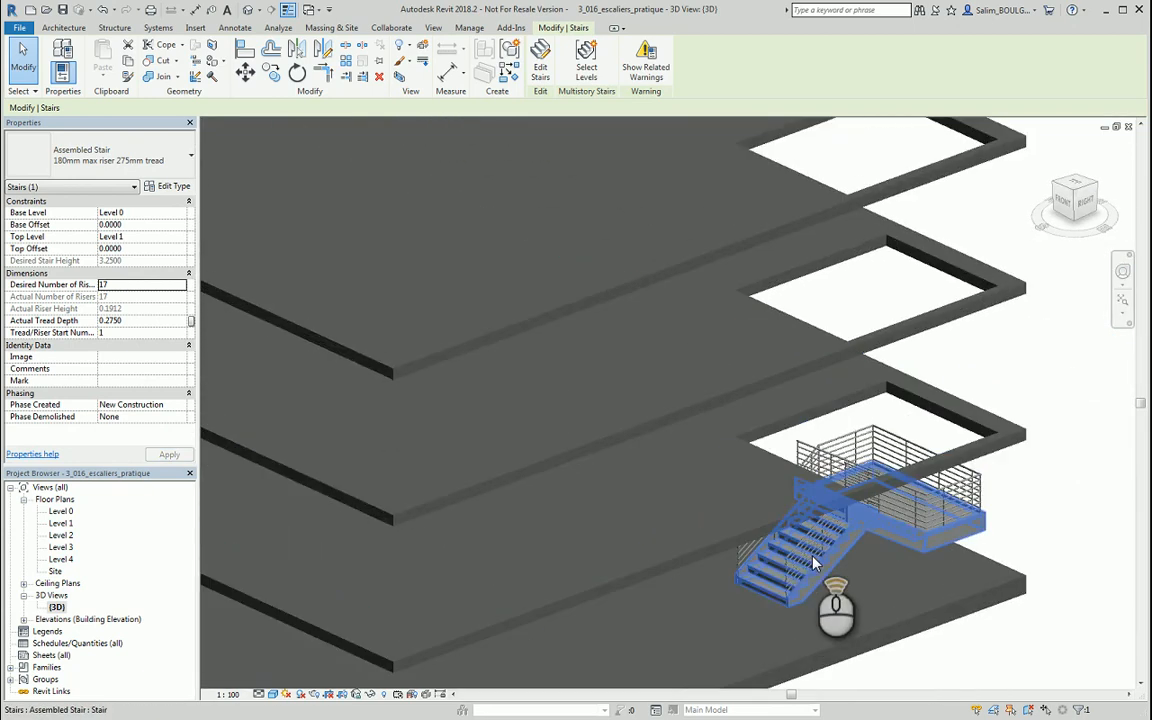
shift+middle_drag(883, 551, 1060, 395)
scroll(437, 348, up, 3)
scroll(456, 345, up, 2)
shift+middle_drag(465, 388, 756, 127)
middle_drag(608, 325, 910, 508)
scroll(409, 381, up, 1)
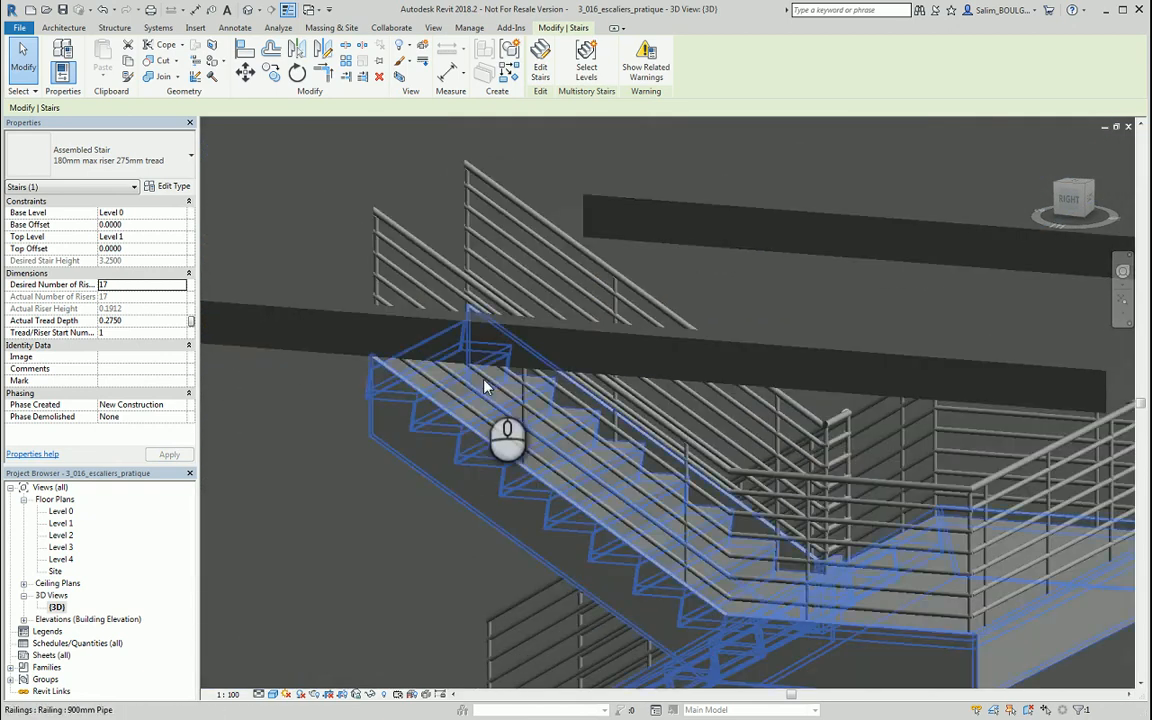
shift+middle_drag(489, 365, 366, 586)
middle_drag(366, 586, 658, 198)
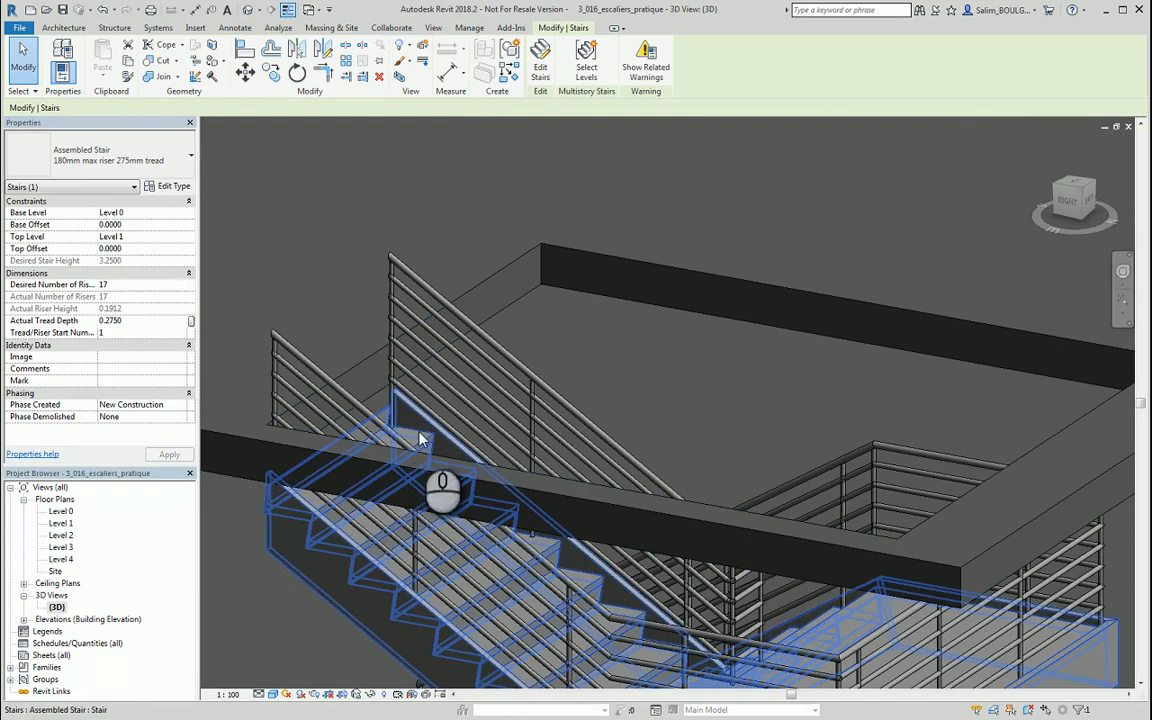
Step: Set the selected stair's desired number of risers to 17, apply it and accept the riser height warning
click(119, 287)
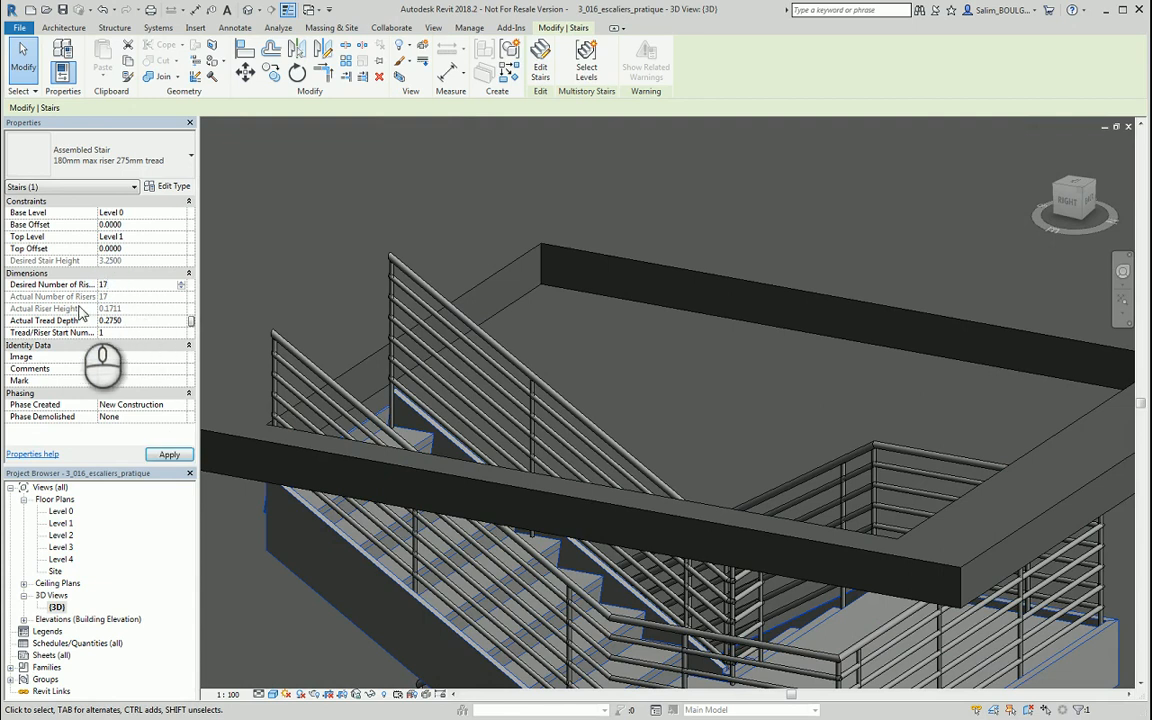
click(169, 455)
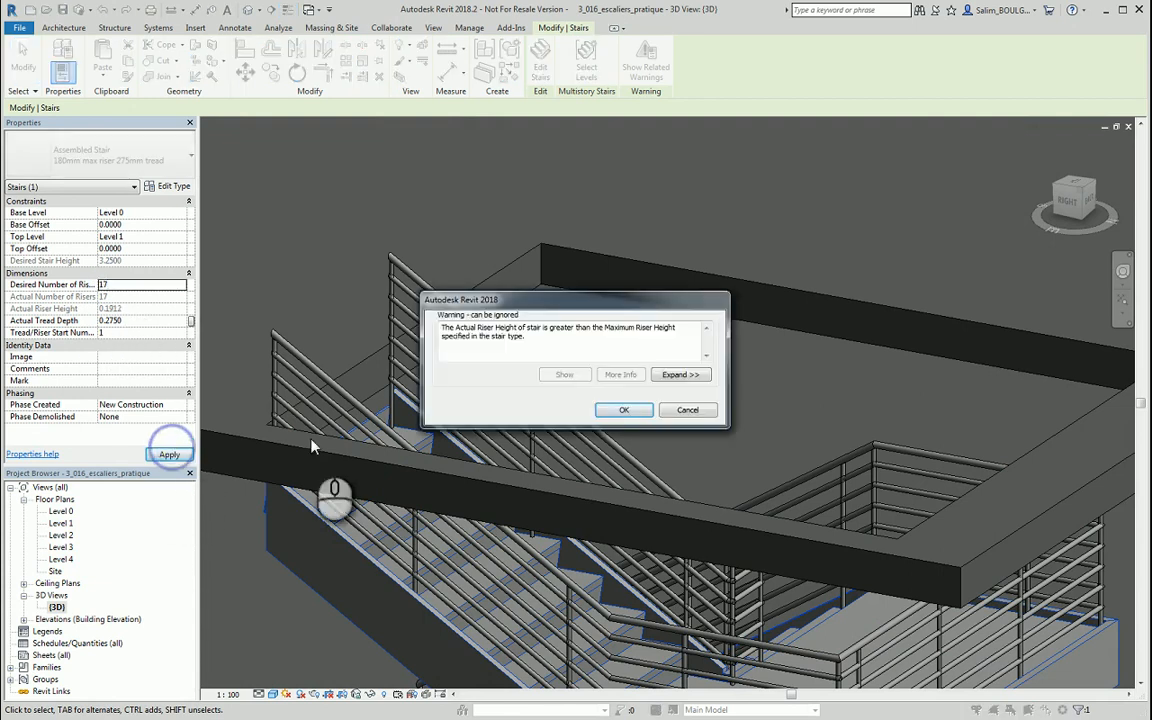
click(621, 410)
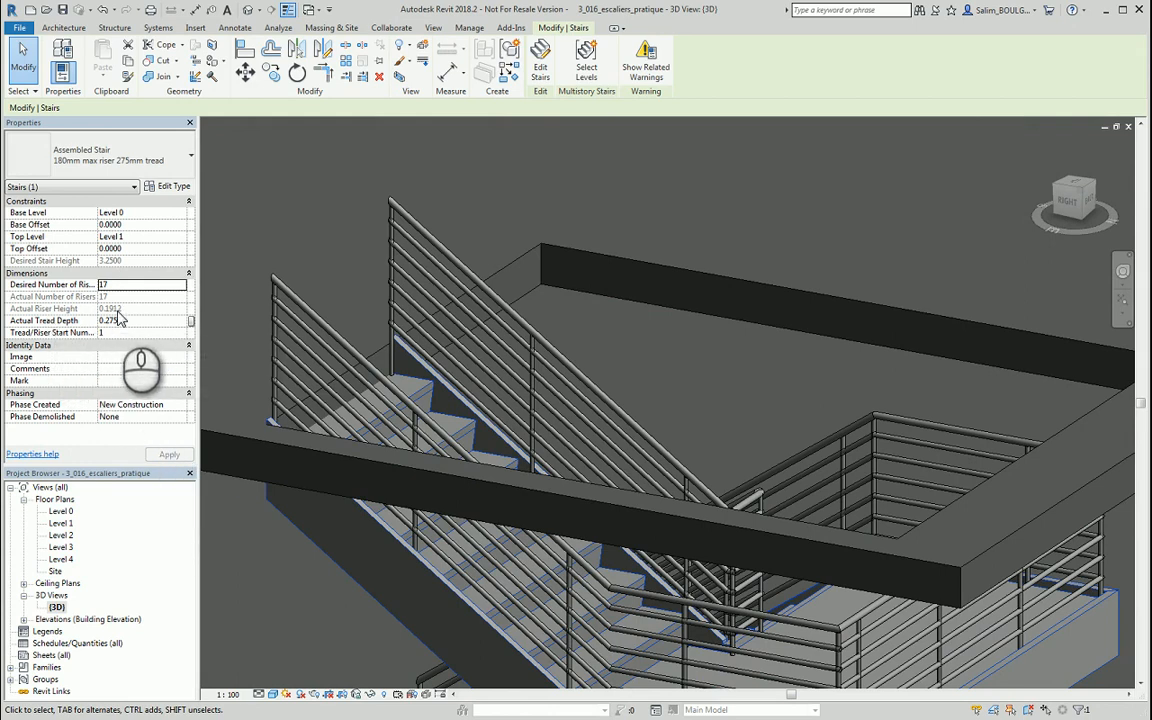
Step: Convert the stair at the left end of the 3D view to multistory stairs by connecting Level 2 in the North elevation
scroll(258, 353, down, 10)
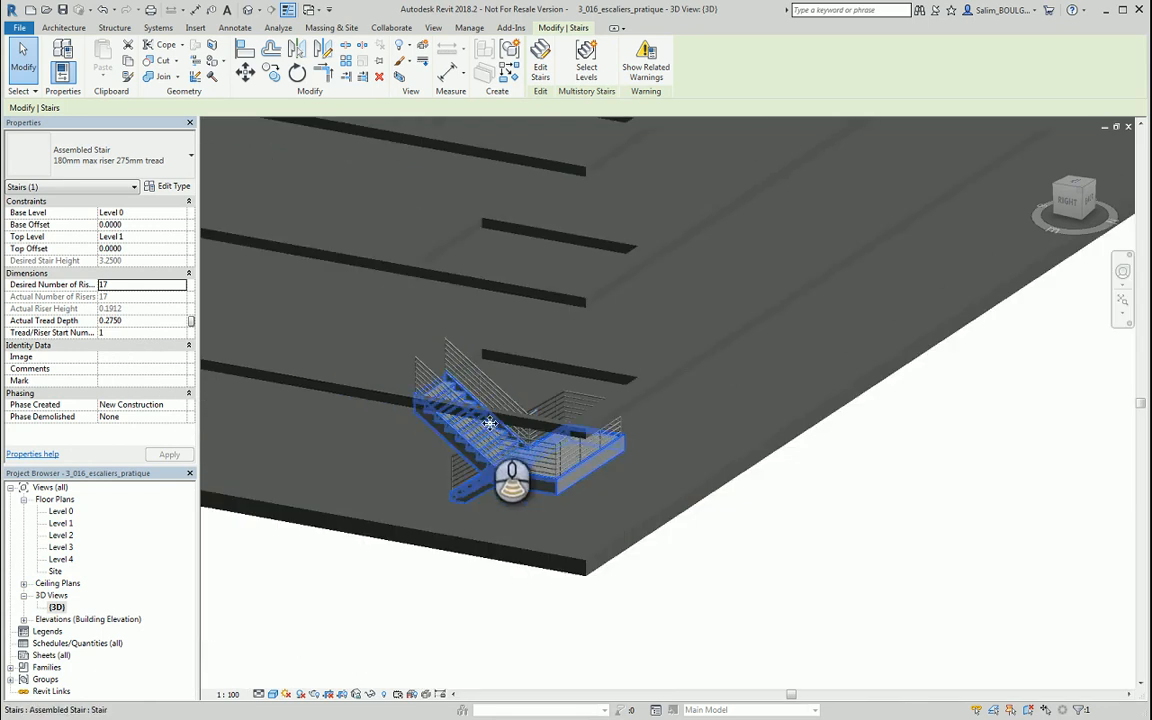
shift+middle_drag(427, 602, 420, 488)
scroll(420, 488, up, 5)
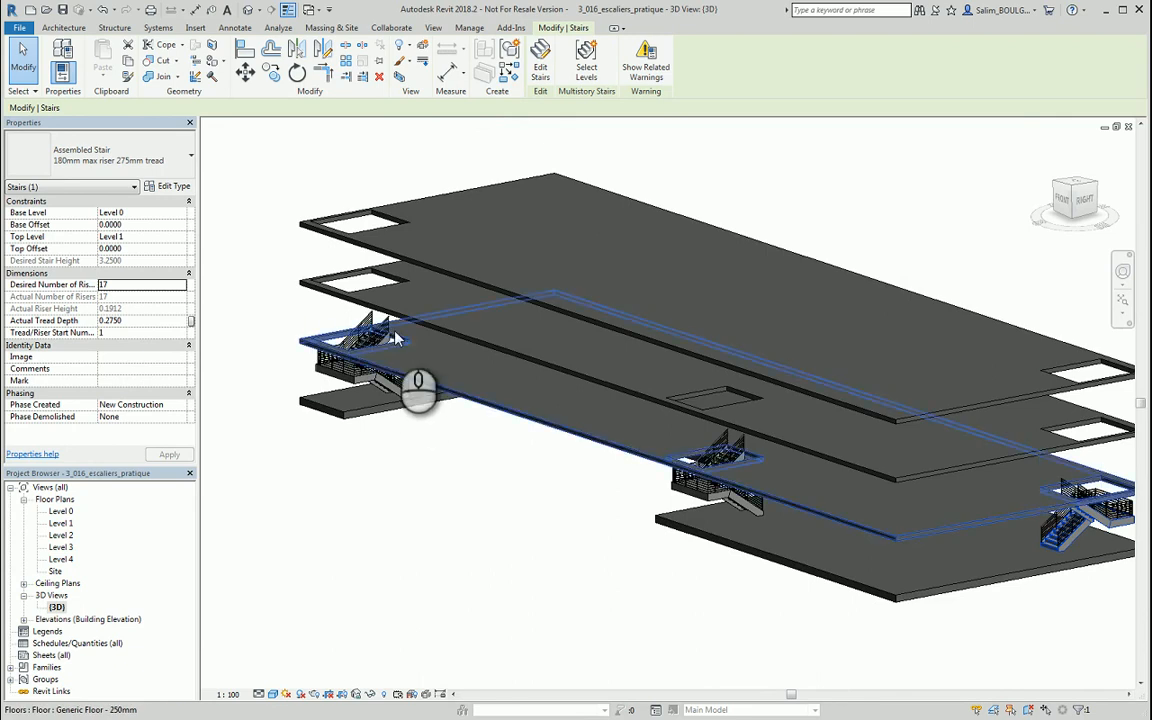
scroll(408, 385, up, 3)
scroll(408, 371, down, 2)
scroll(408, 371, down, 4)
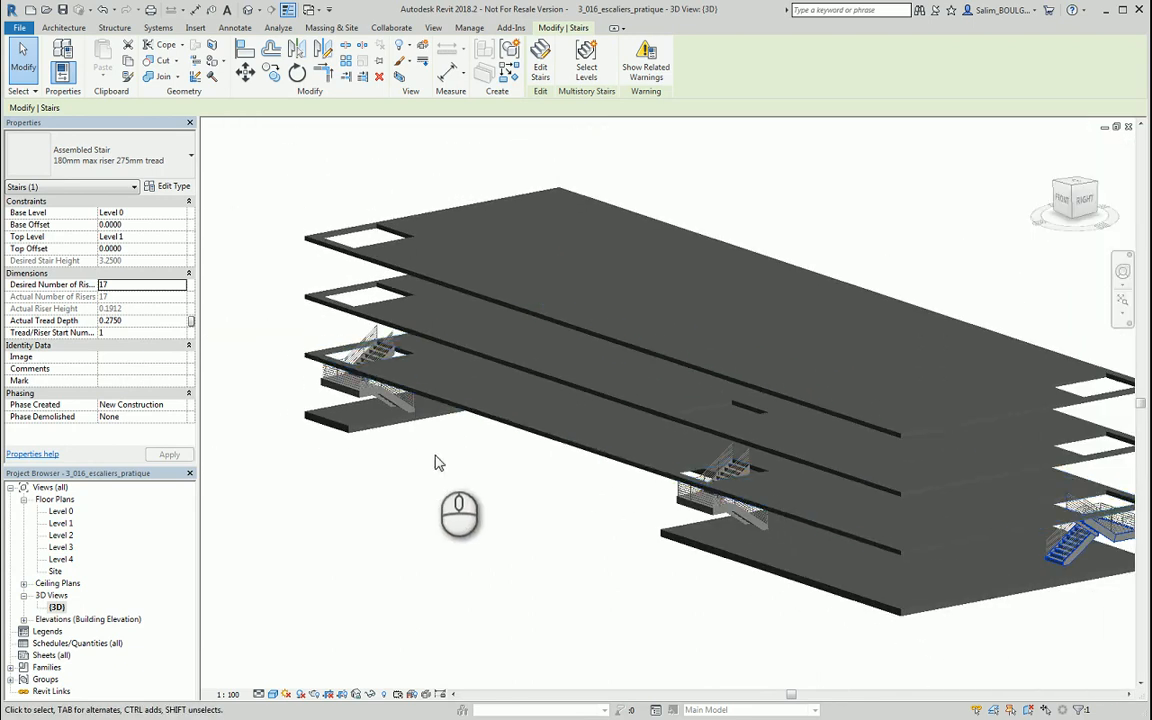
scroll(406, 465, up, 3)
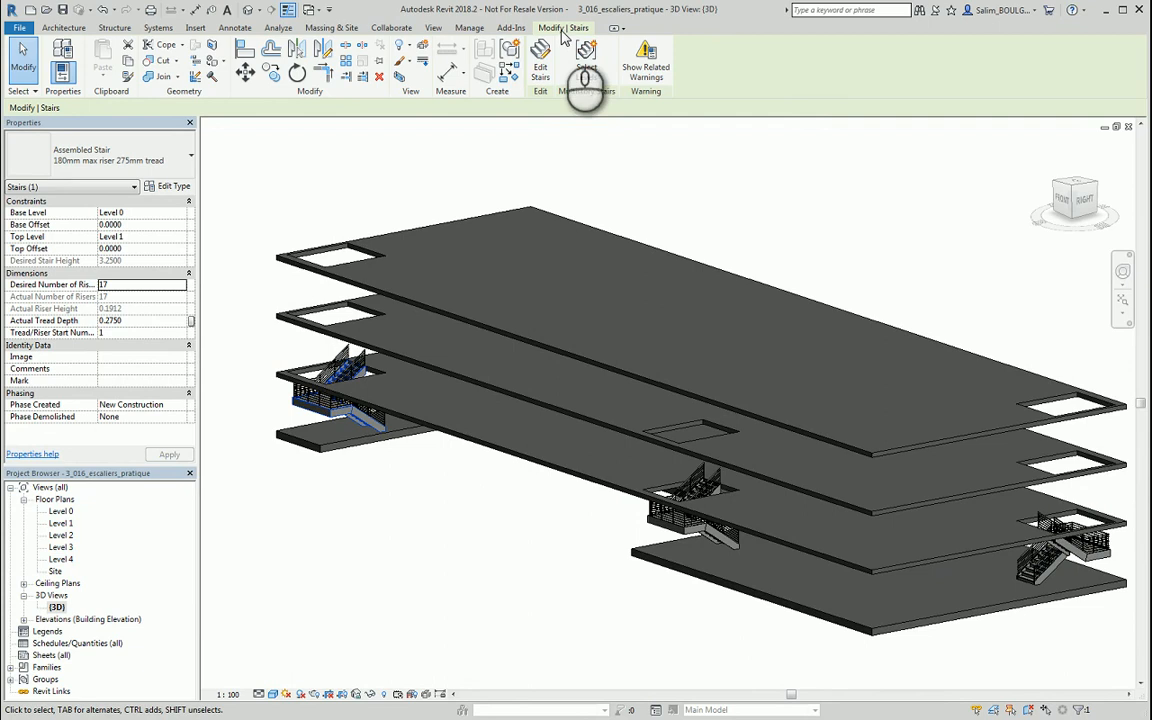
click(588, 72)
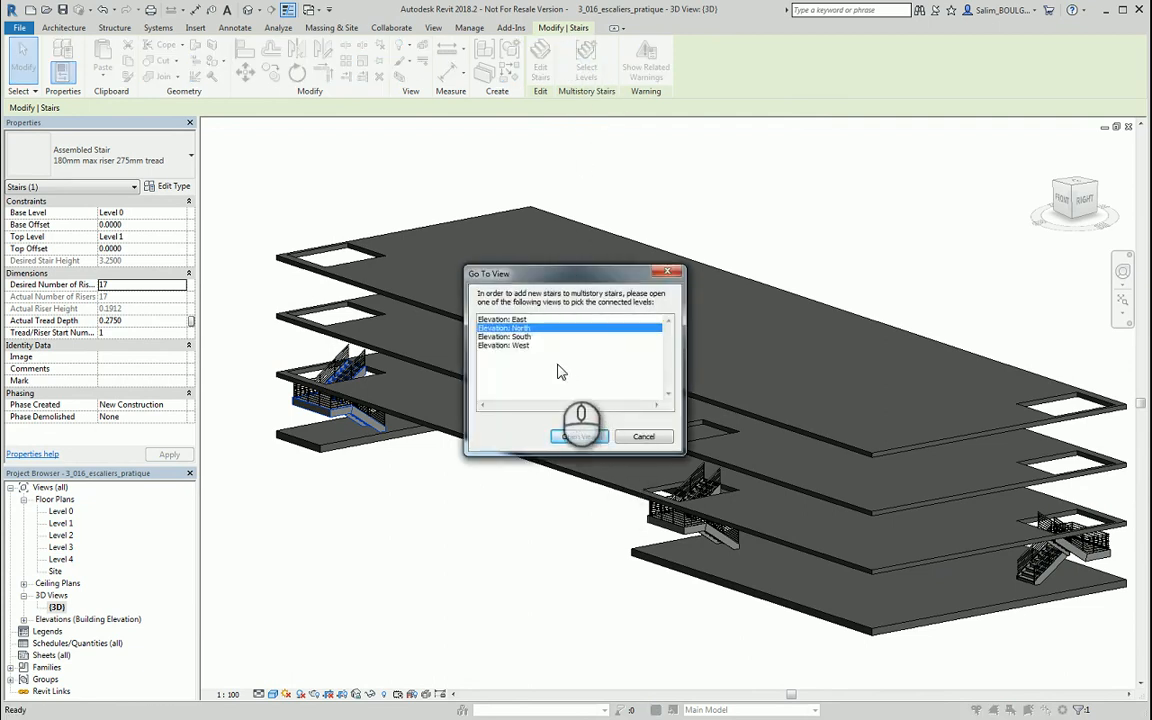
click(588, 437)
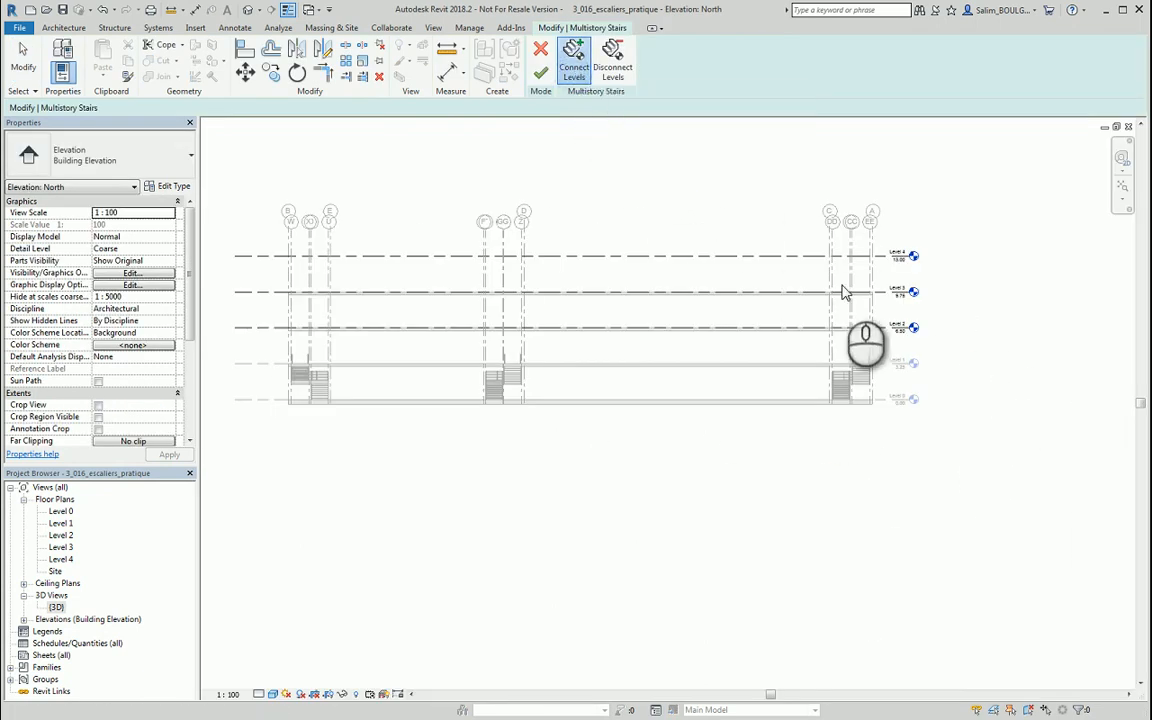
click(898, 333)
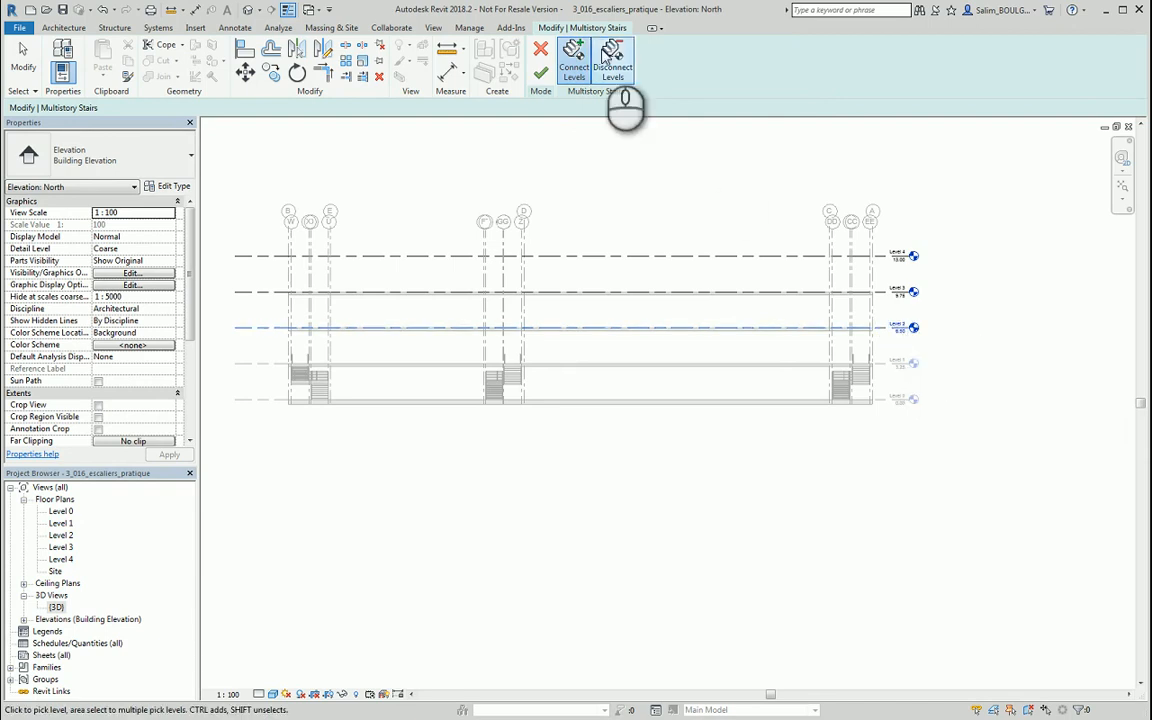
click(538, 77)
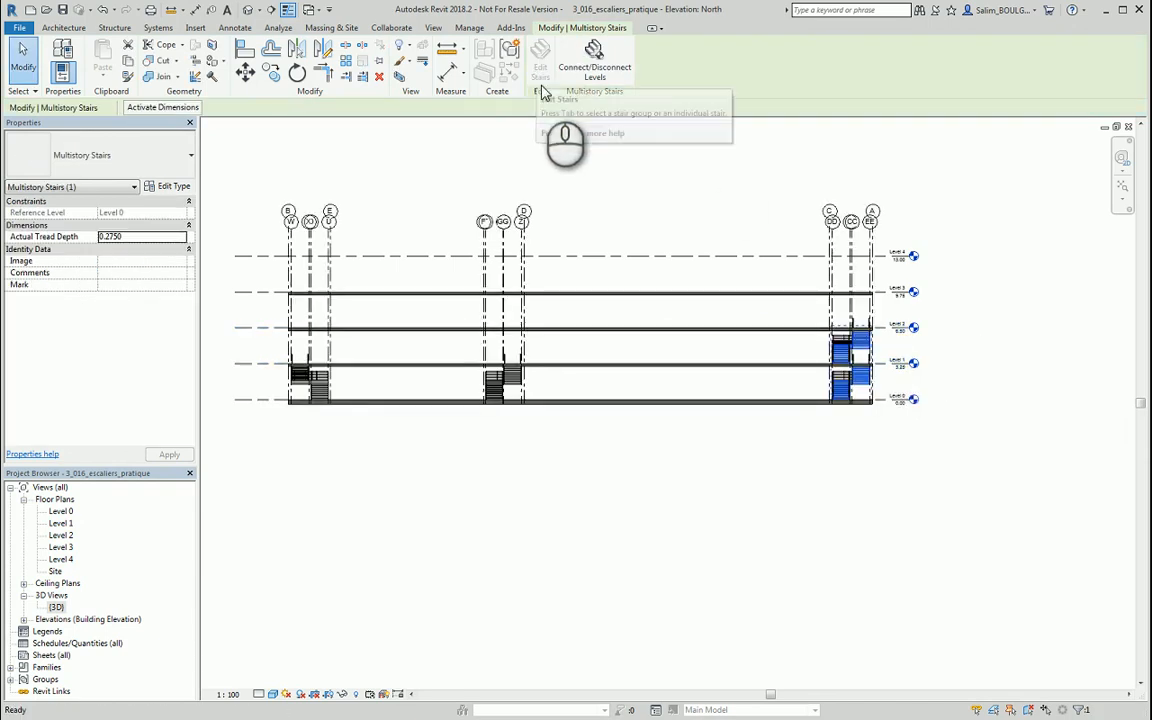
Step: Inspect the extended multistory stair in the North elevation and in the 3D view at the Level 2 opening
scroll(880, 365, up, 3)
scroll(880, 365, up, 3)
middle_drag(897, 357, 676, 472)
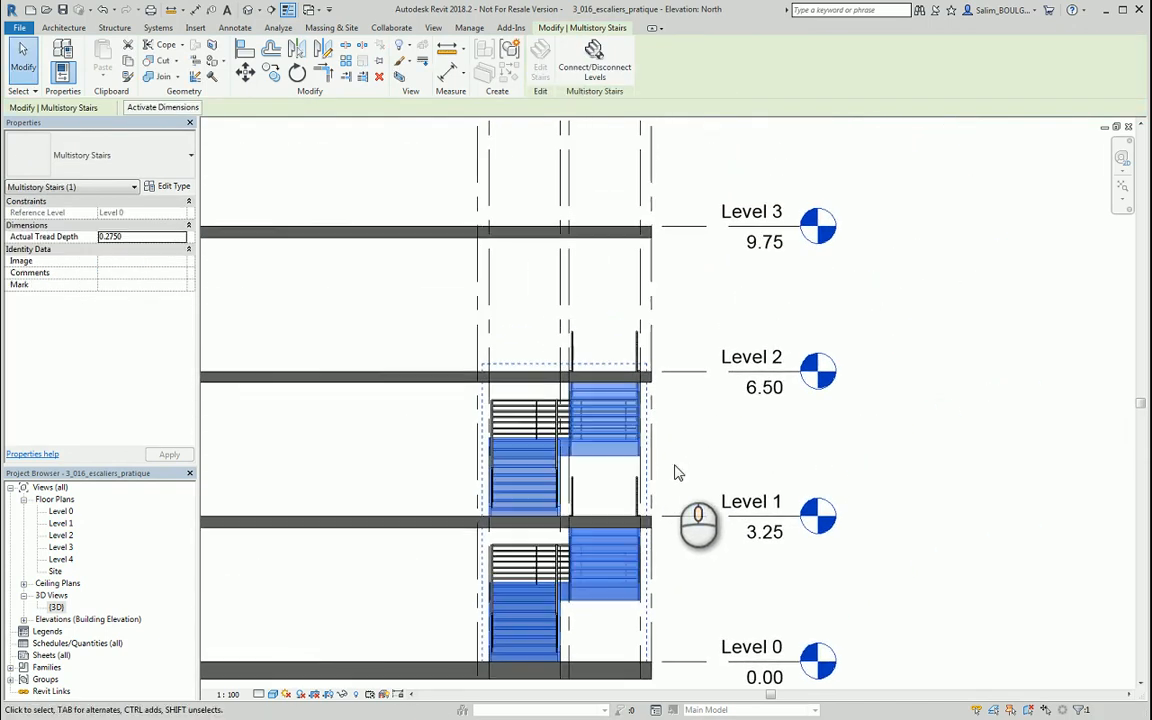
double_click(56, 607)
scroll(395, 468, up, 2)
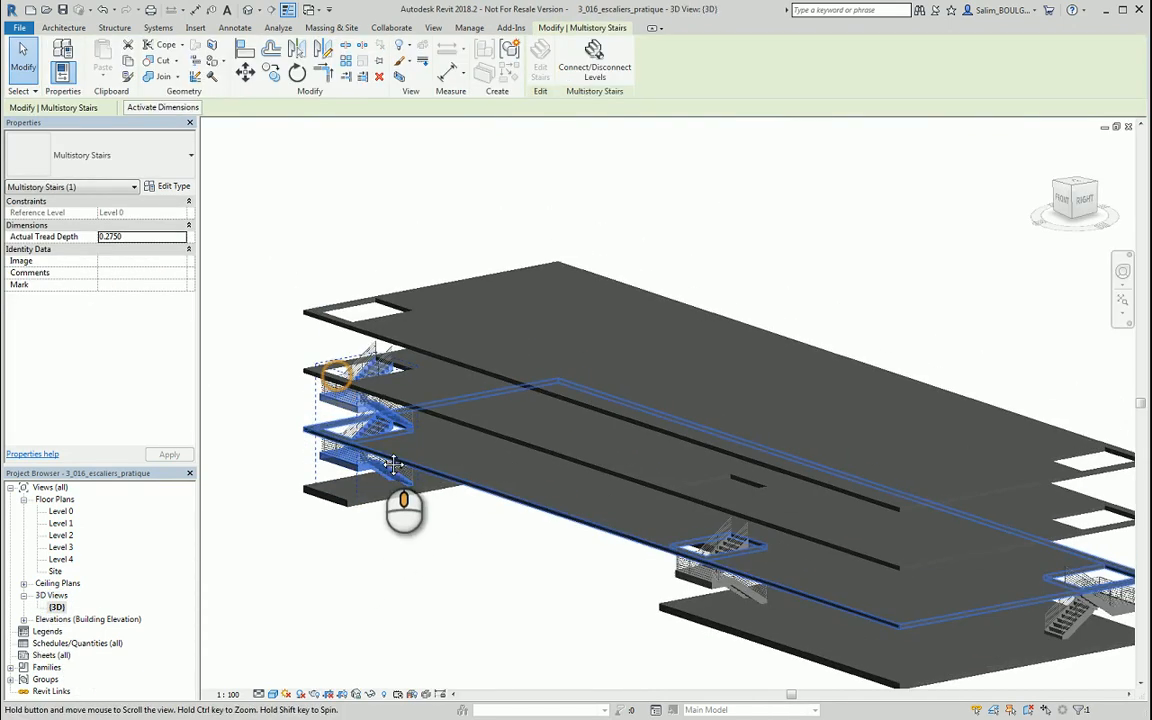
scroll(393, 465, up, 5)
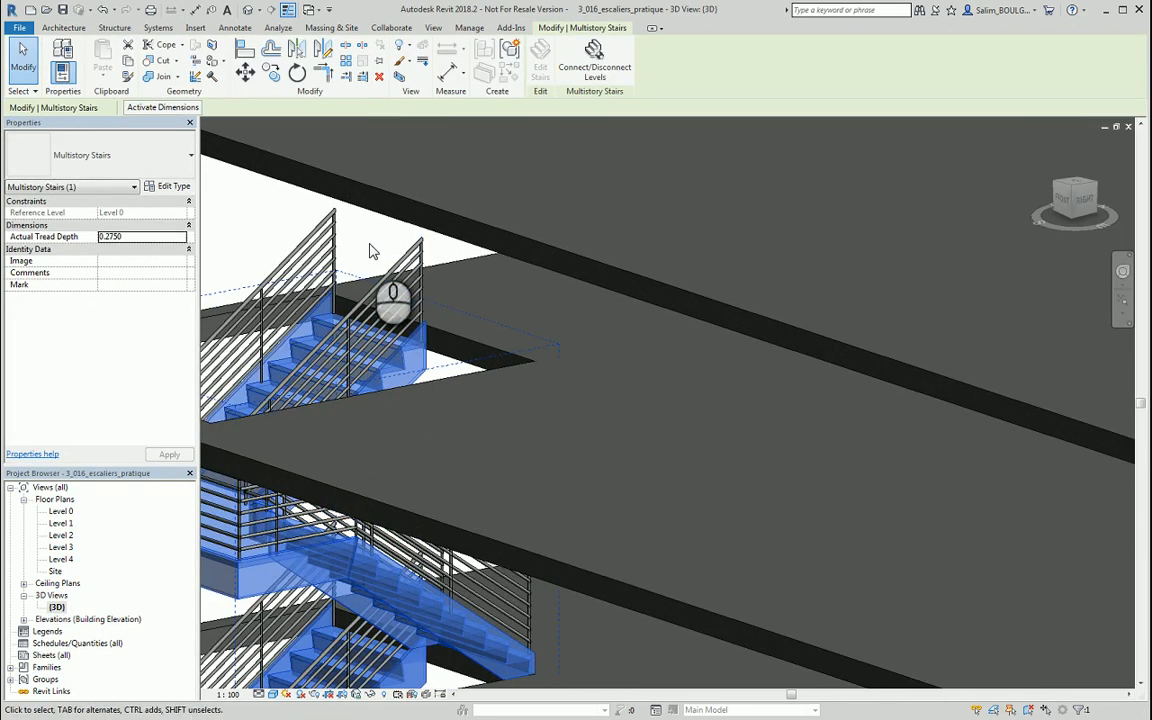
Step: Return to the North elevation, connect the multistory stair to Level 3 as well, and finish the level selection
click(24, 619)
double_click(60, 643)
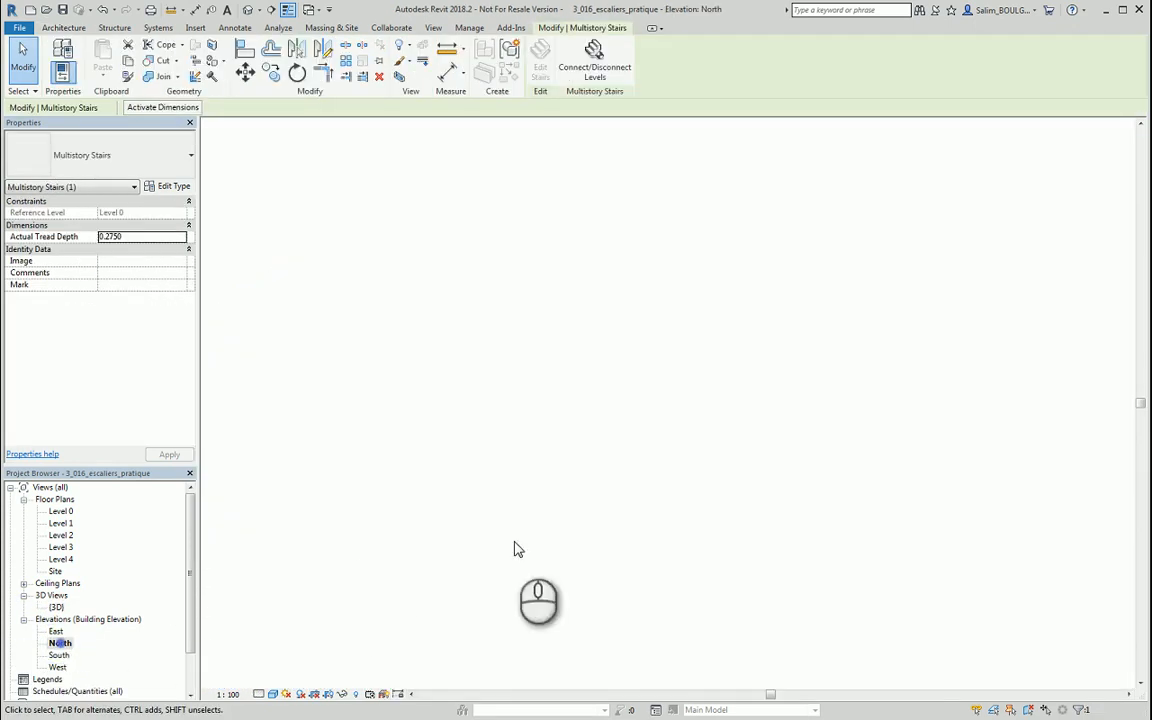
scroll(751, 478, down, 3)
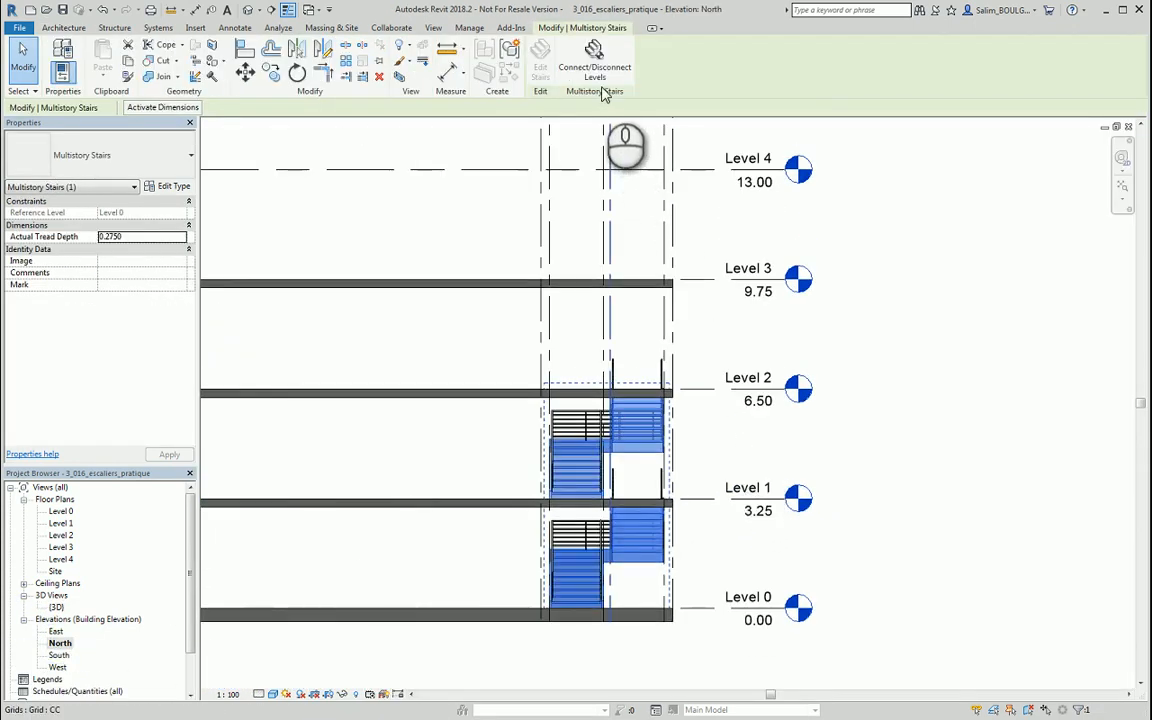
click(596, 72)
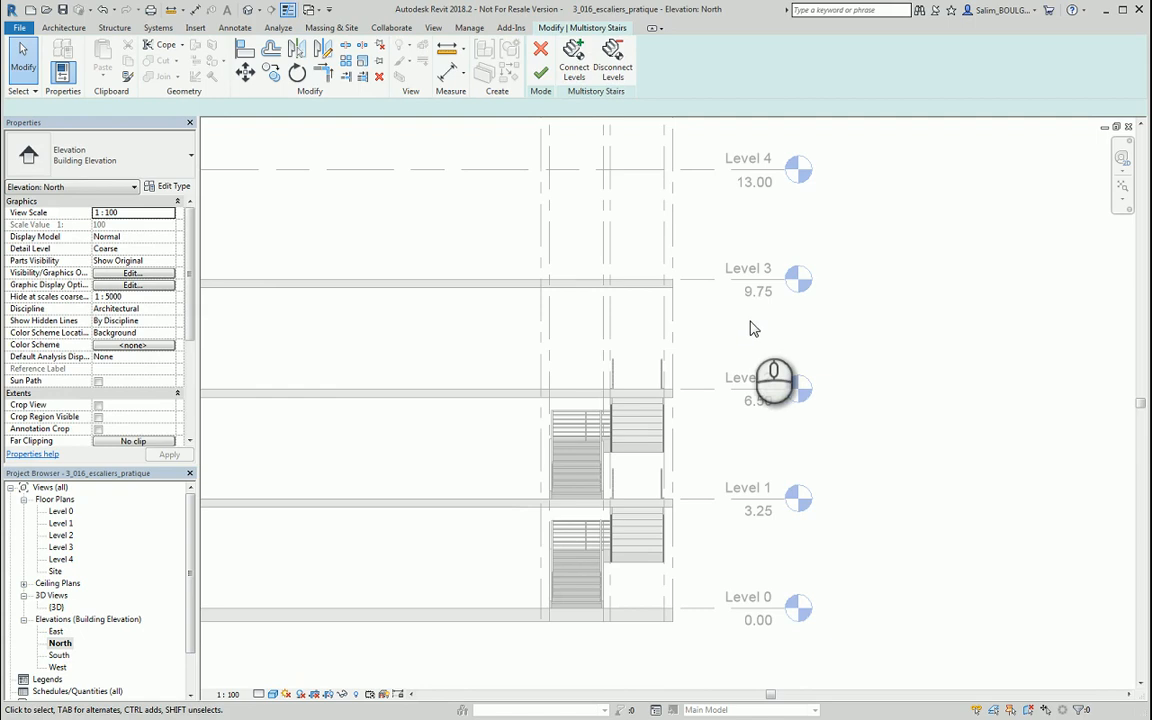
click(574, 62)
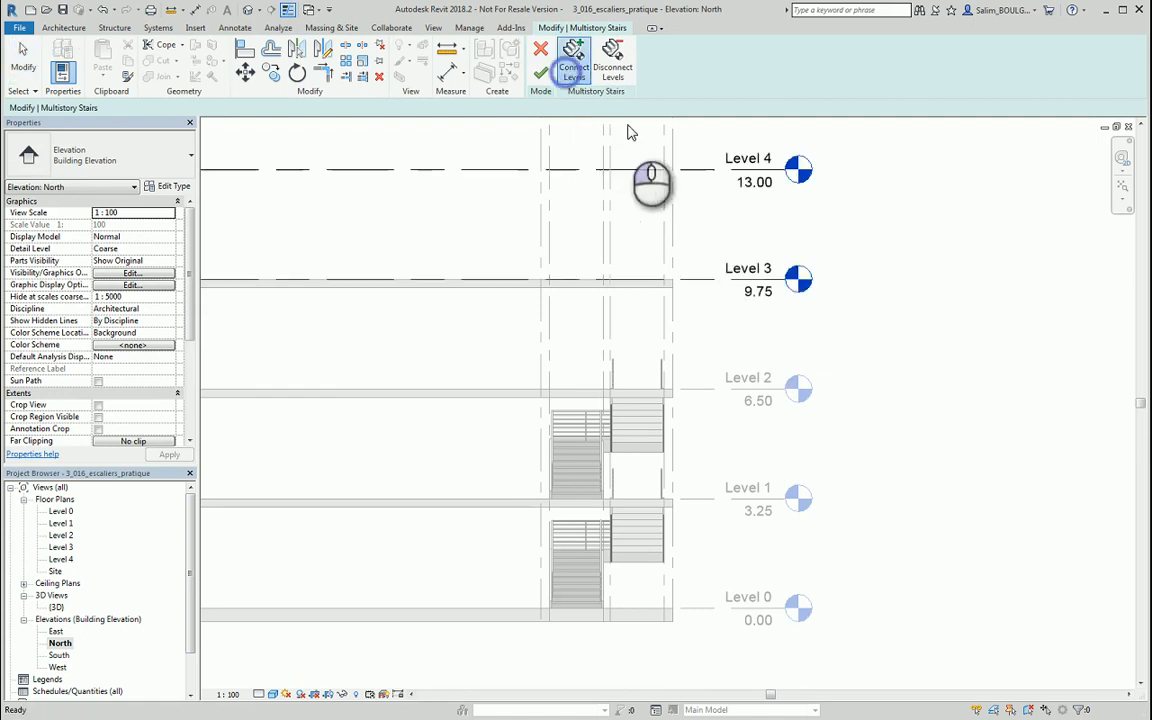
click(743, 285)
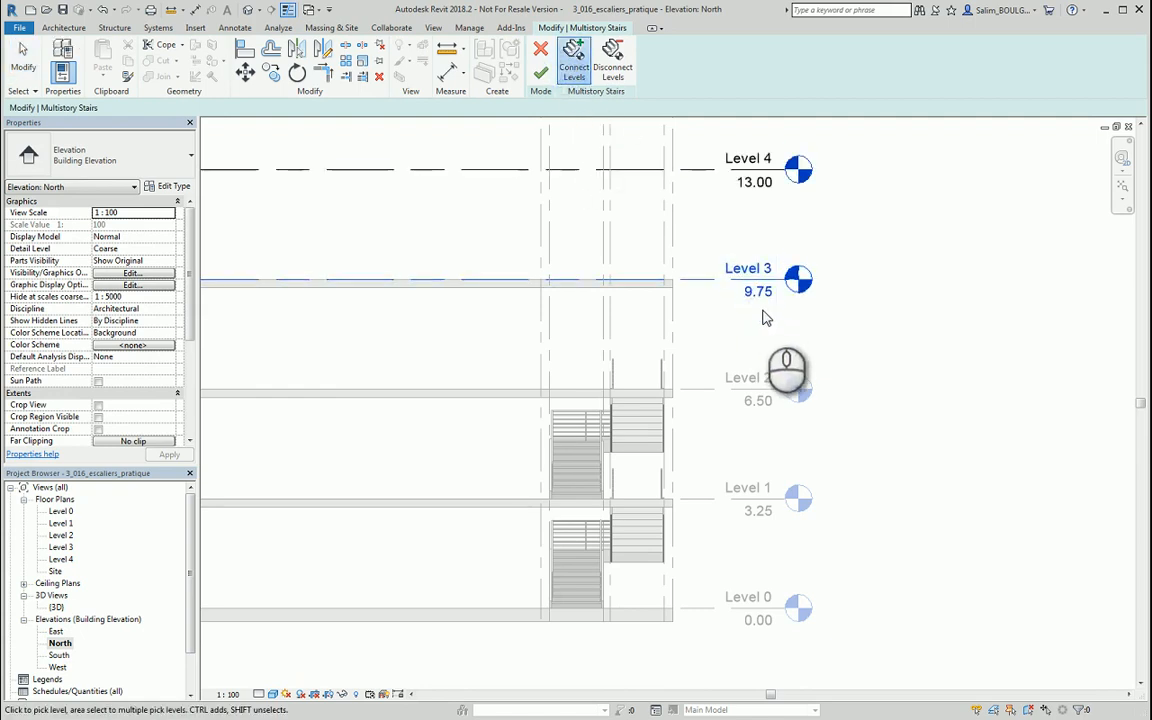
click(540, 72)
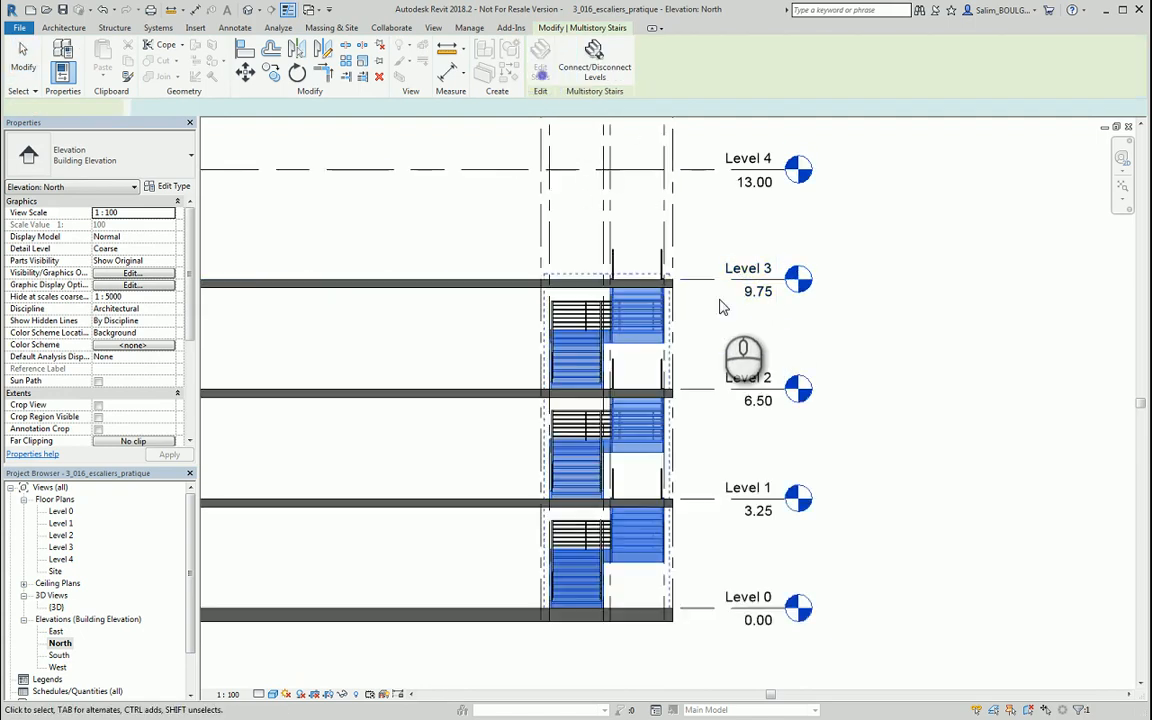
Step: Look over the multistory stair and the remaining stairwells in the 3D view, and deselect the stair
scroll(770, 351, down, 2)
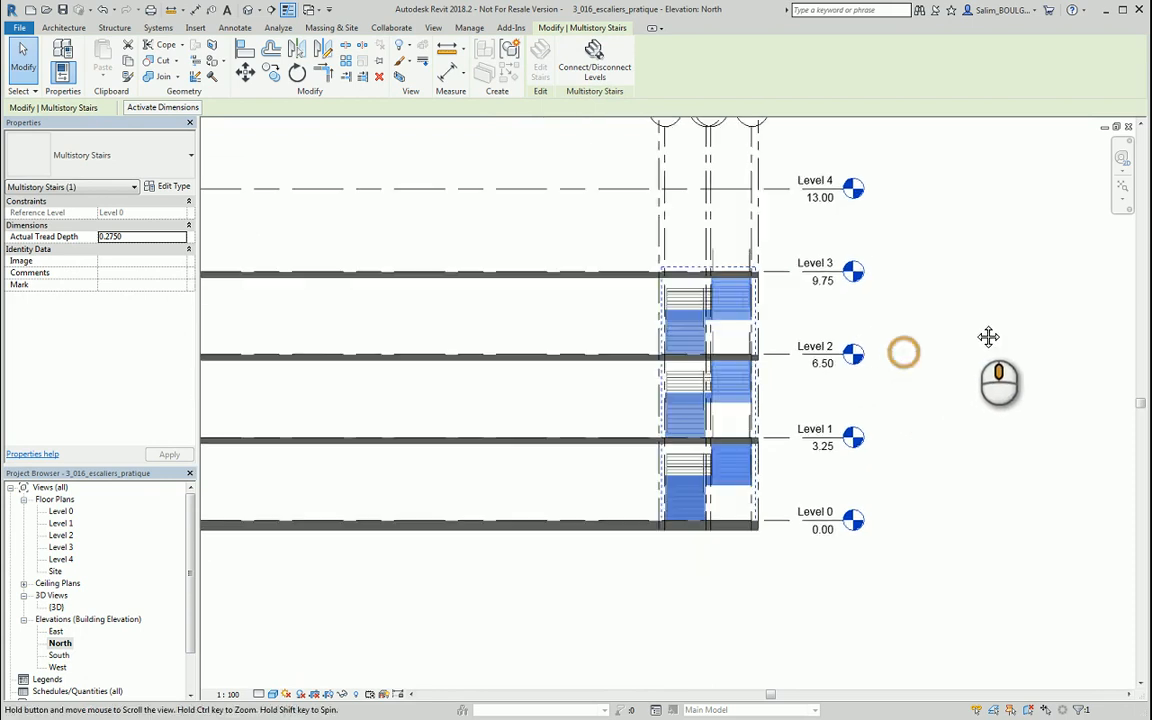
double_click(56, 607)
scroll(652, 372, down, 5)
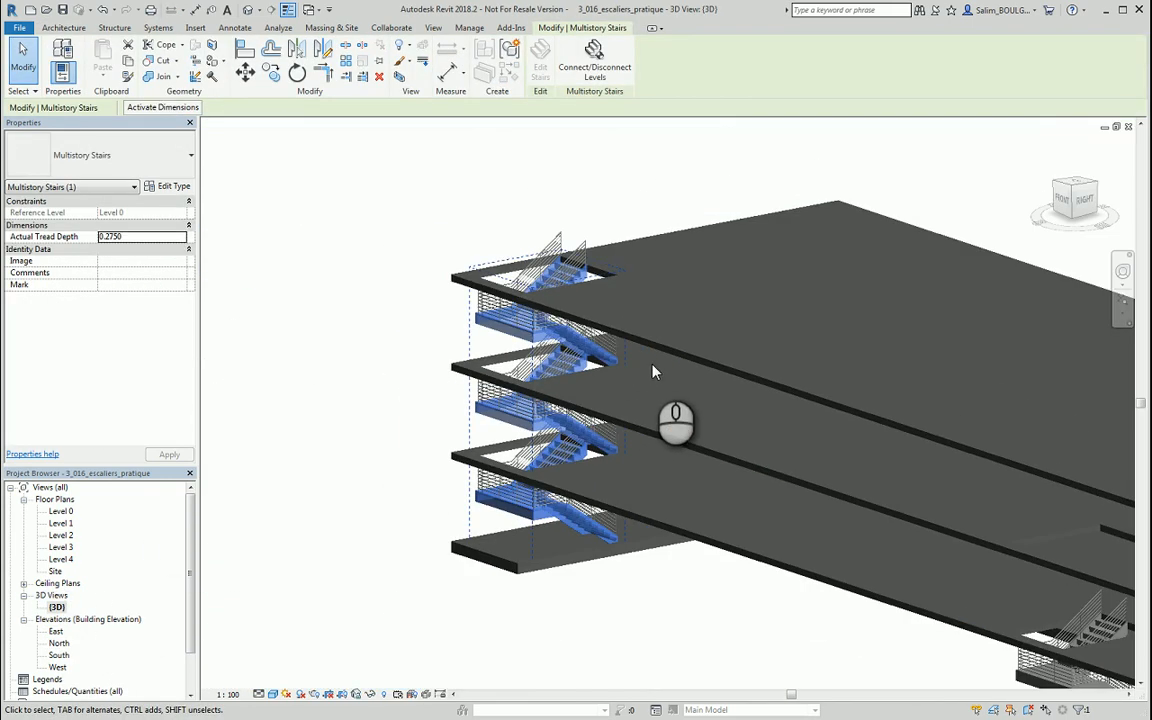
scroll(603, 253, down, 2)
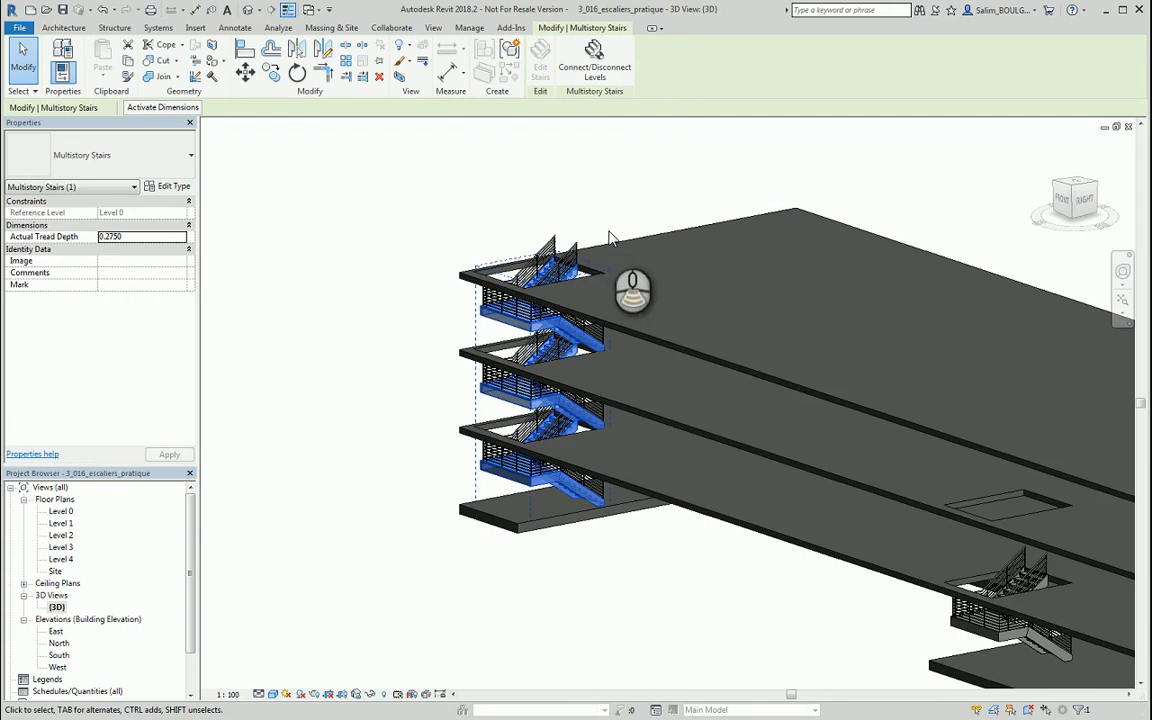
shift+middle_drag(611, 238, 648, 500)
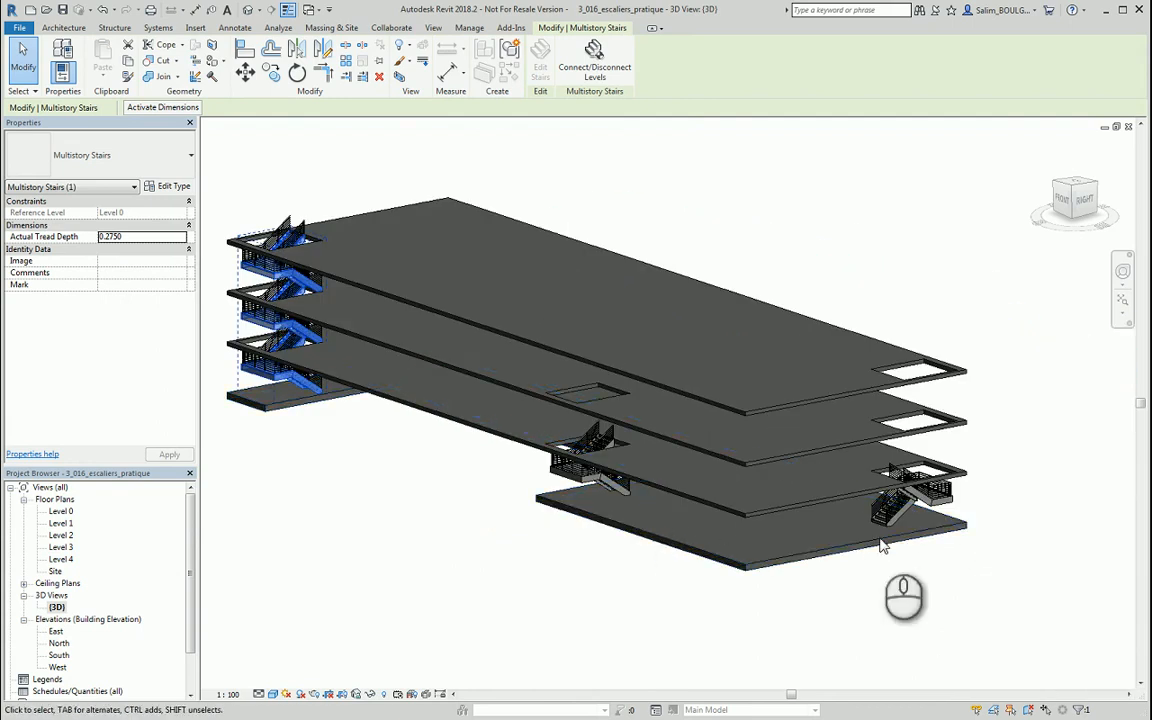
scroll(966, 538, up, 4)
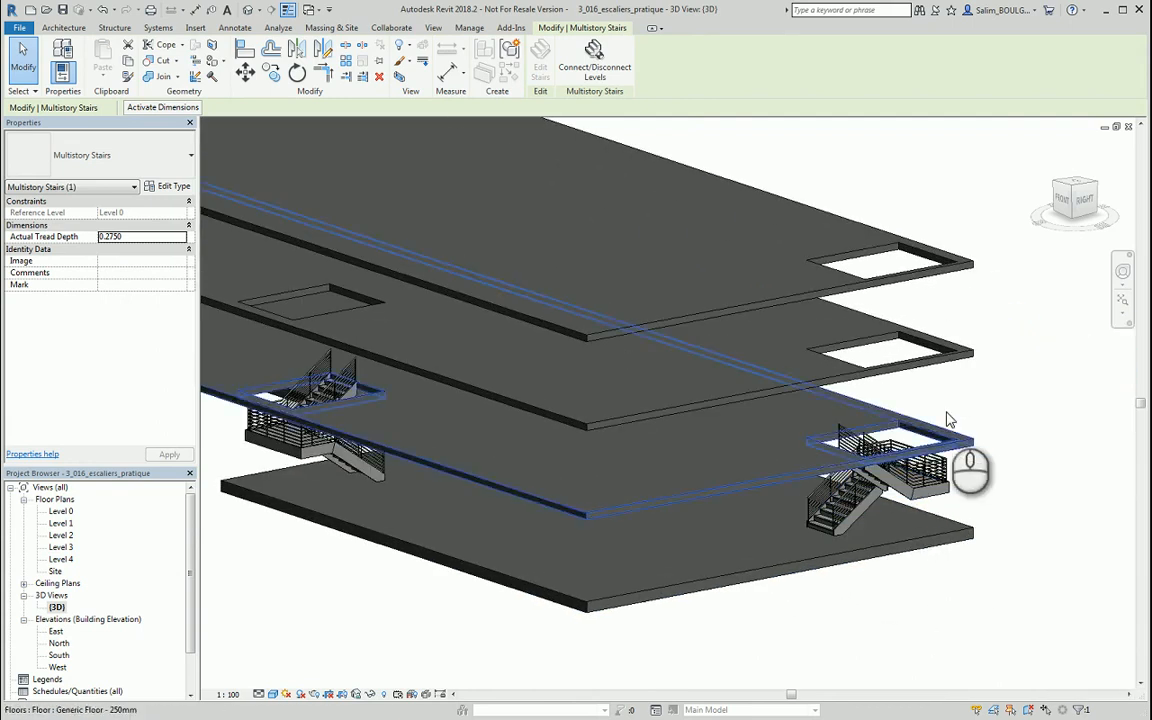
click(851, 190)
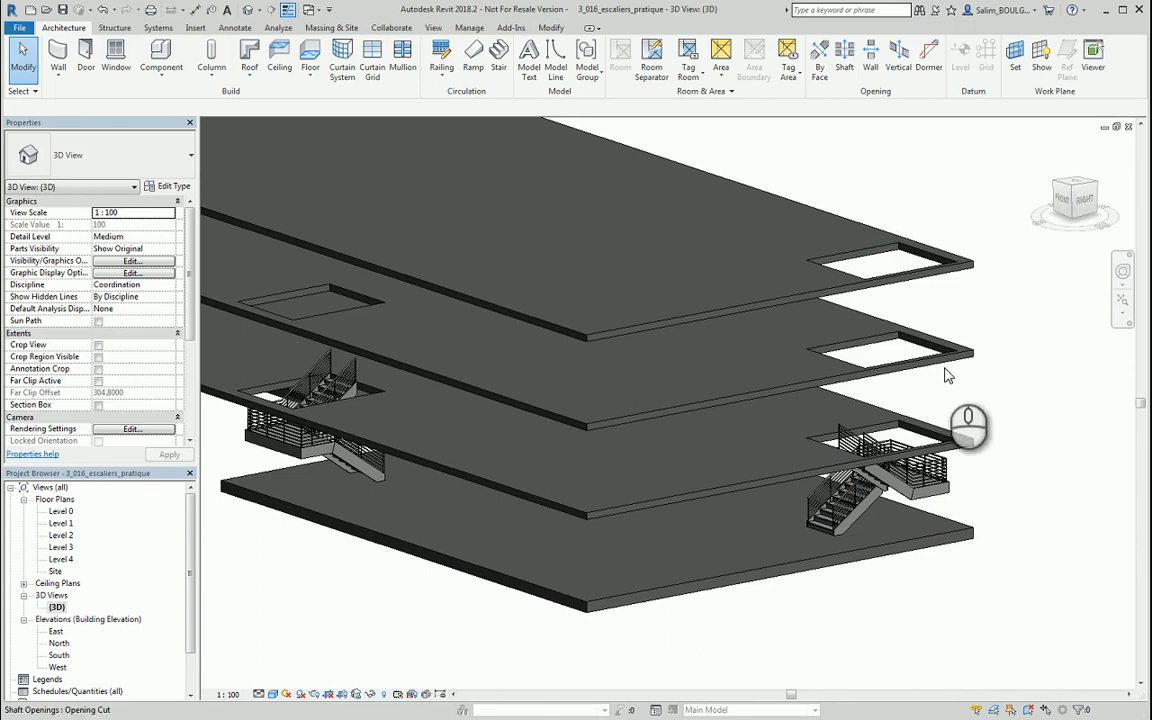
Step: Convert the stair at the right end of the 3D view to multistory stairs by connecting Level 2 in the North elevation
click(846, 490)
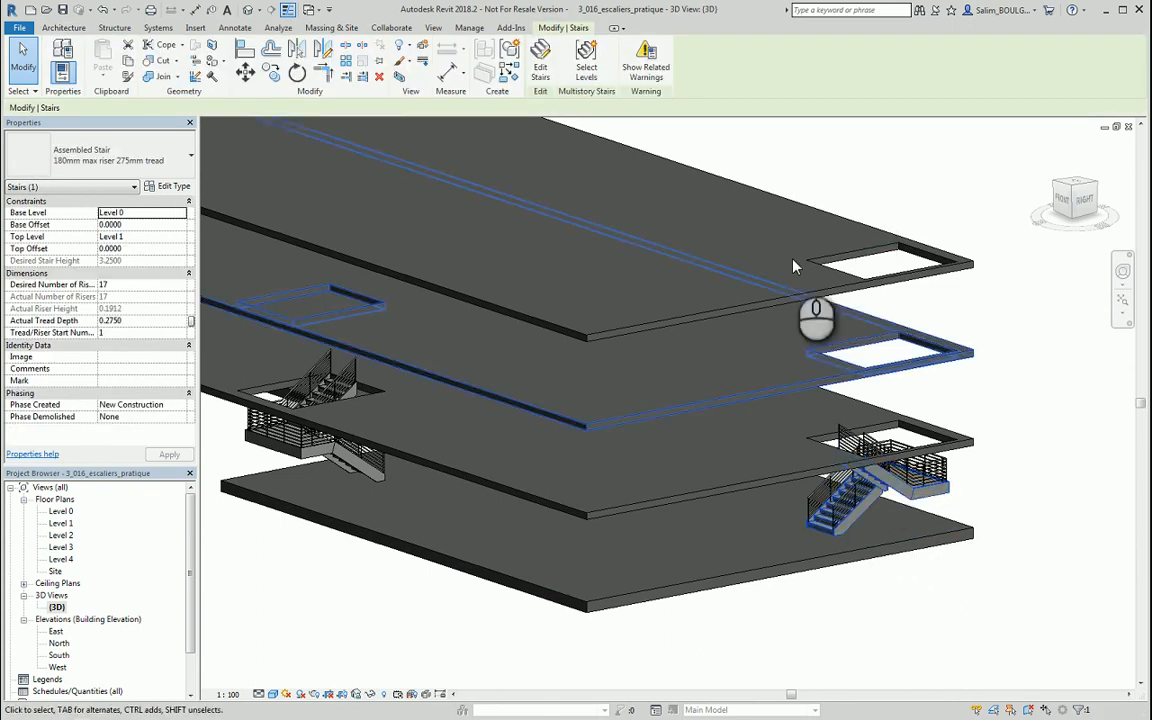
click(588, 72)
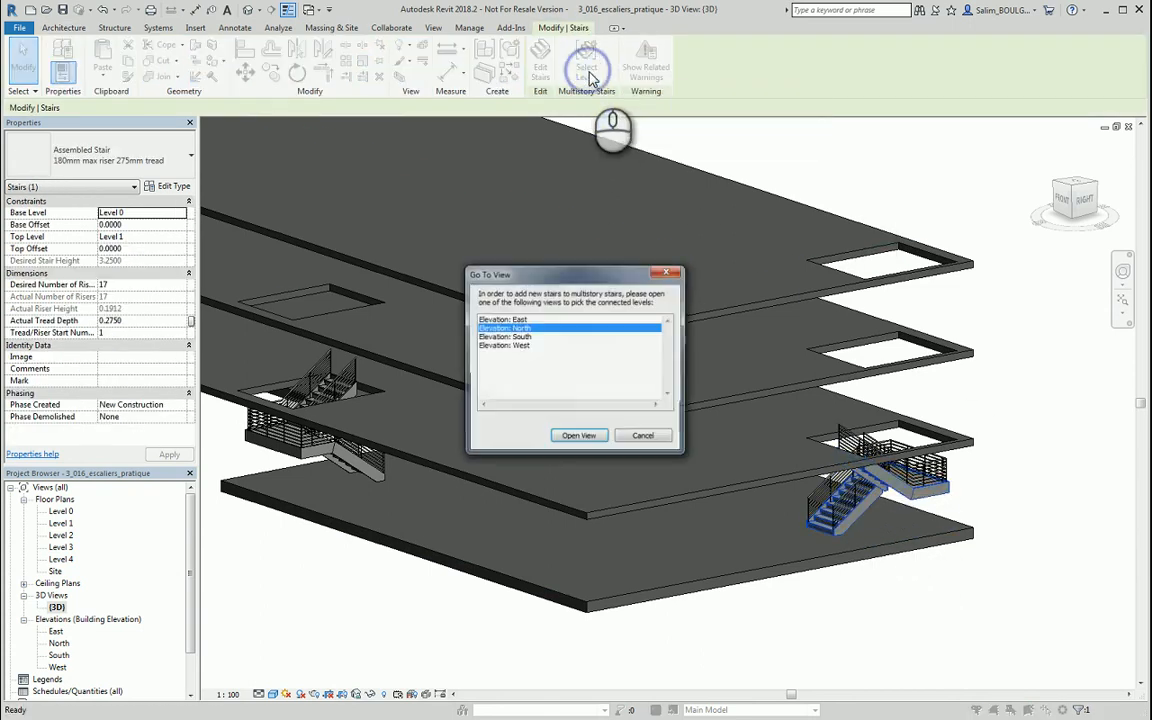
click(573, 437)
middle_drag(496, 386, 950, 386)
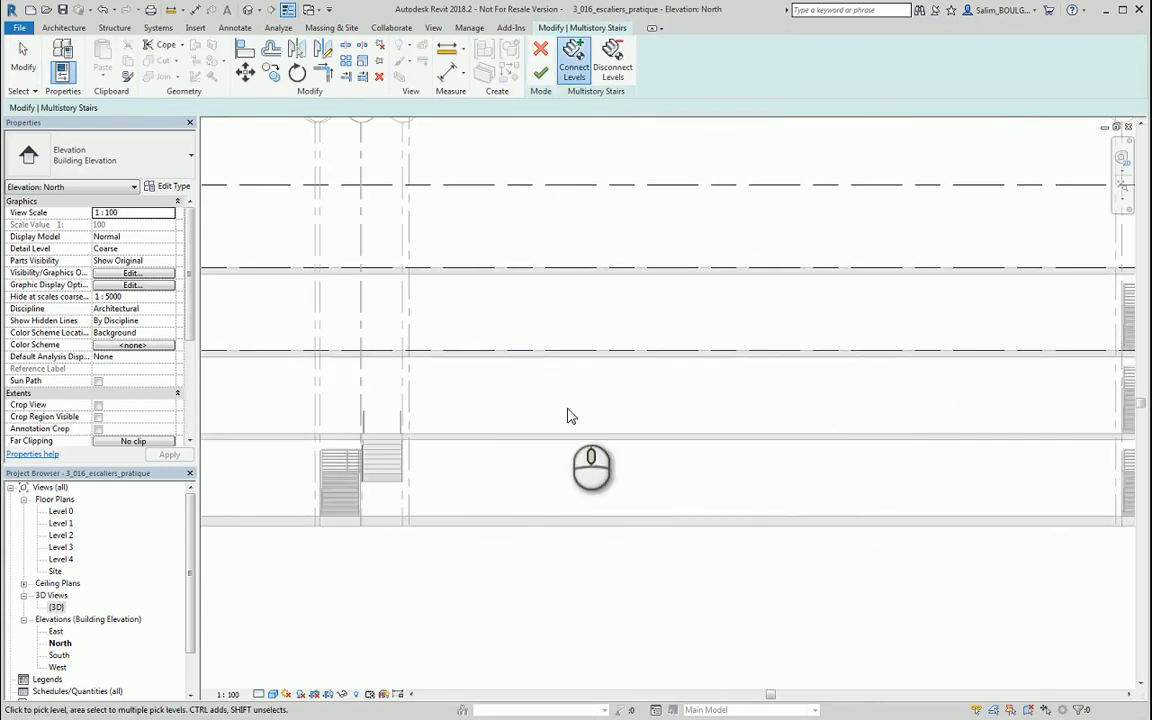
scroll(567, 416, down, 3)
middle_drag(496, 411, 505, 438)
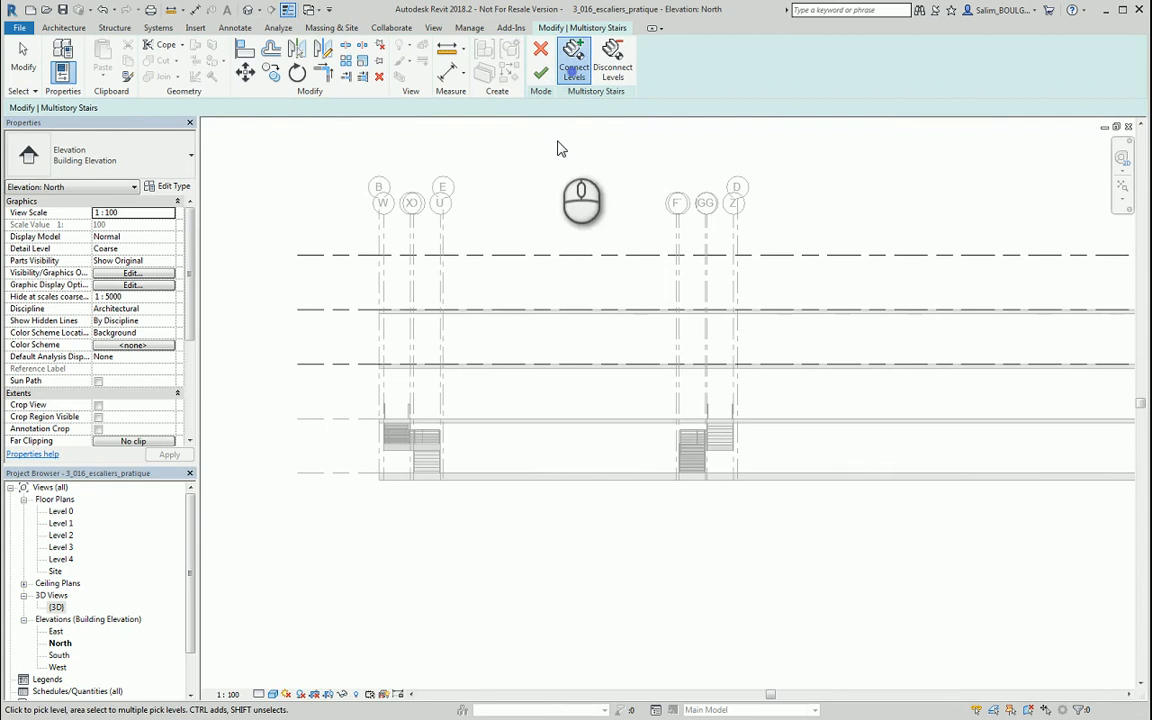
scroll(560, 263, down, 3)
scroll(855, 318, up, 1)
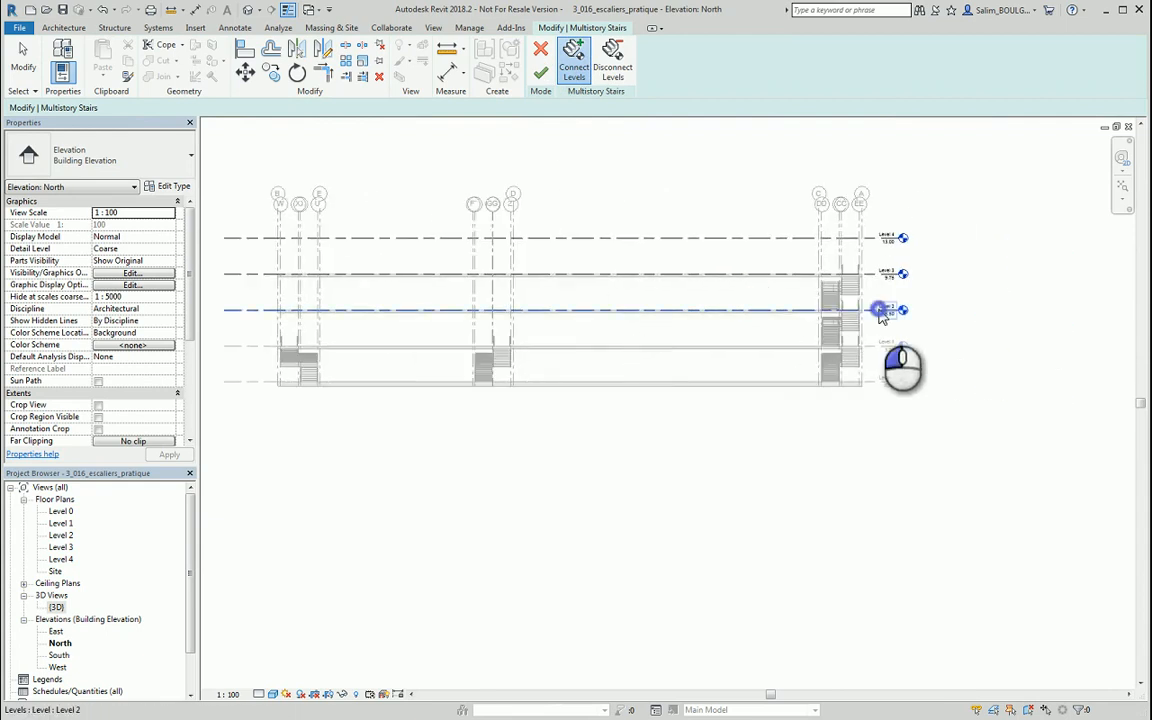
click(881, 312)
click(538, 72)
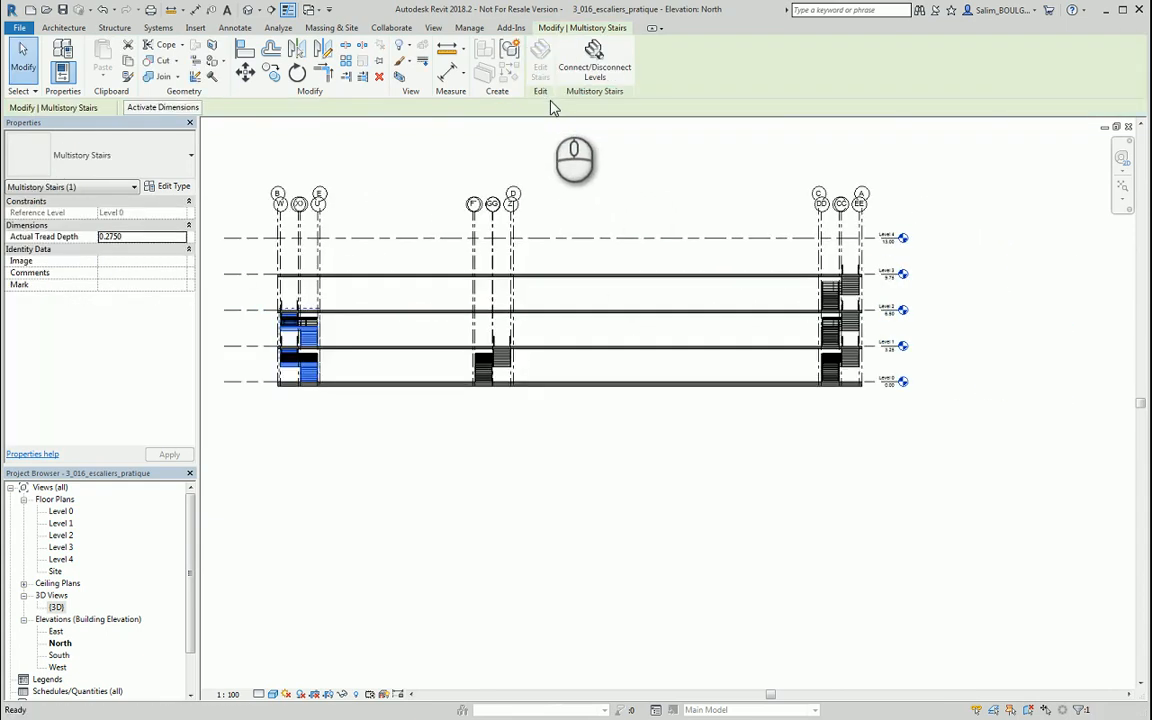
Step: Connect the selected multistory stair between grids B and E to Level 3 as well, finish the level selection, and deselect the stair
click(575, 68)
click(768, 276)
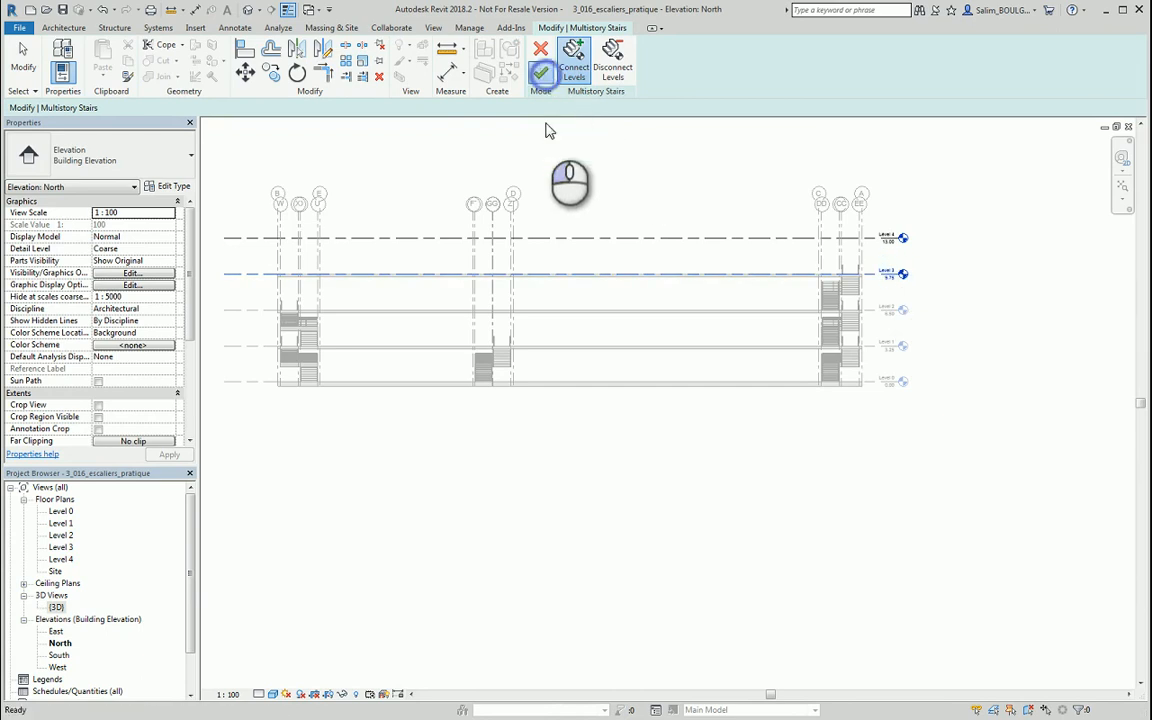
click(540, 72)
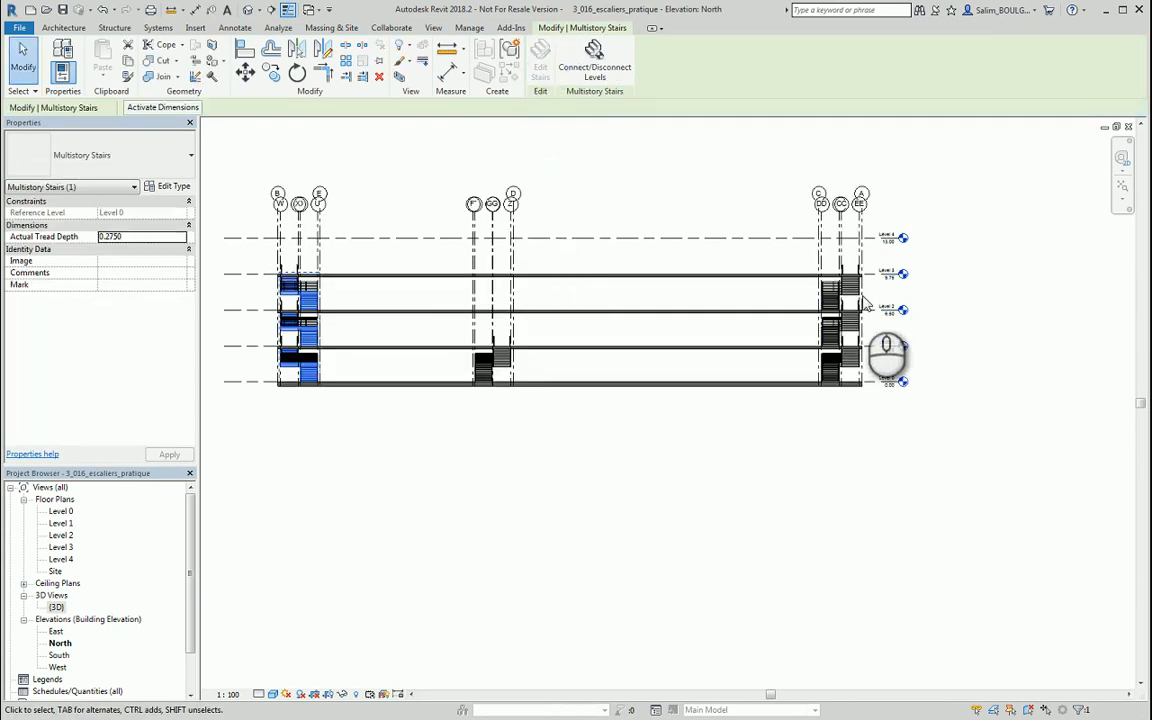
click(590, 178)
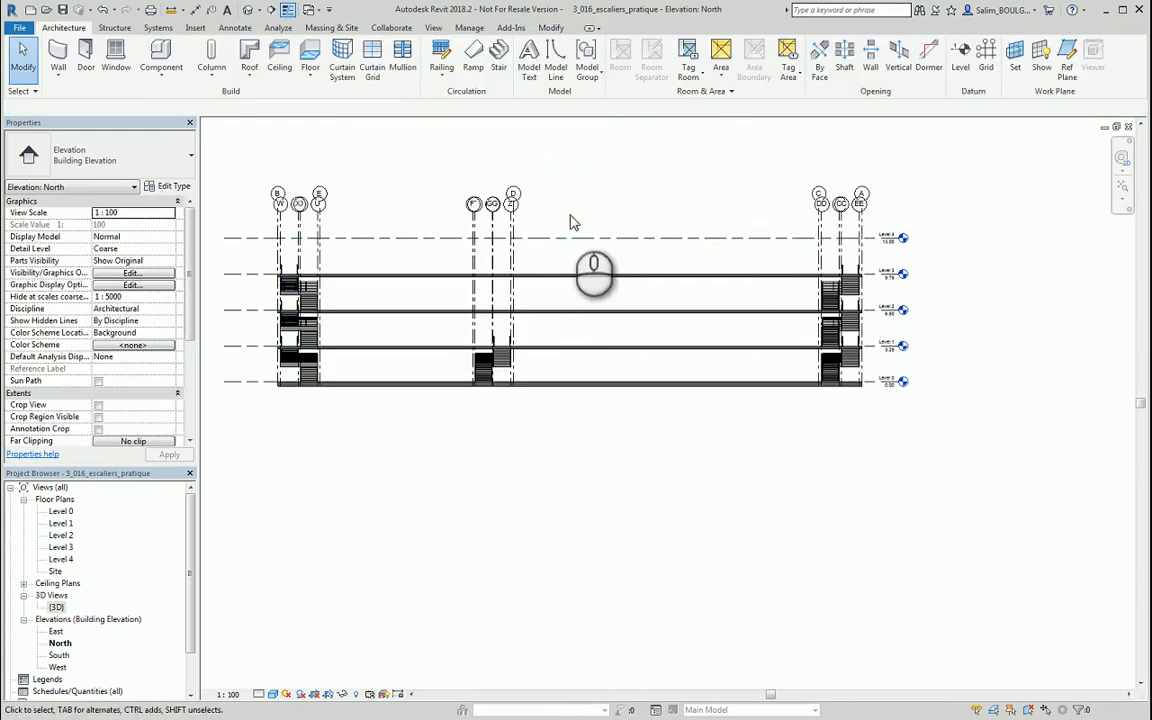
Step: Convert the middle stair near grid D to multistory stairs by connecting Level 2, and review all three stairwells in the 3D view
click(505, 362)
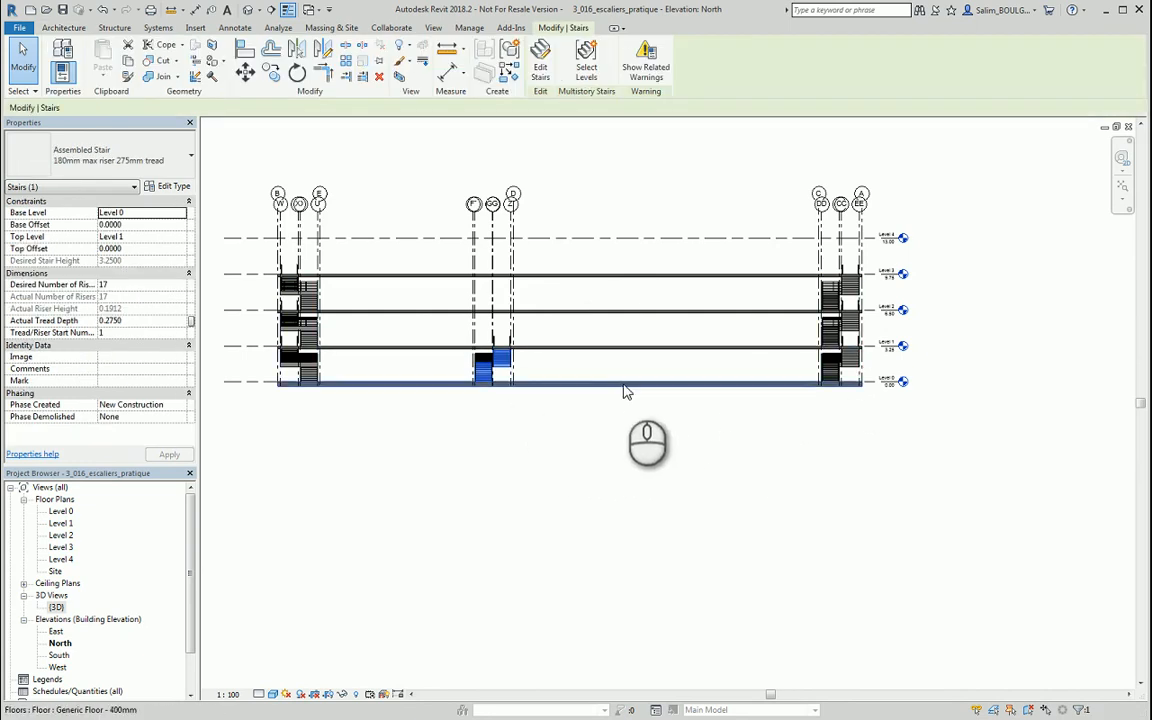
click(587, 88)
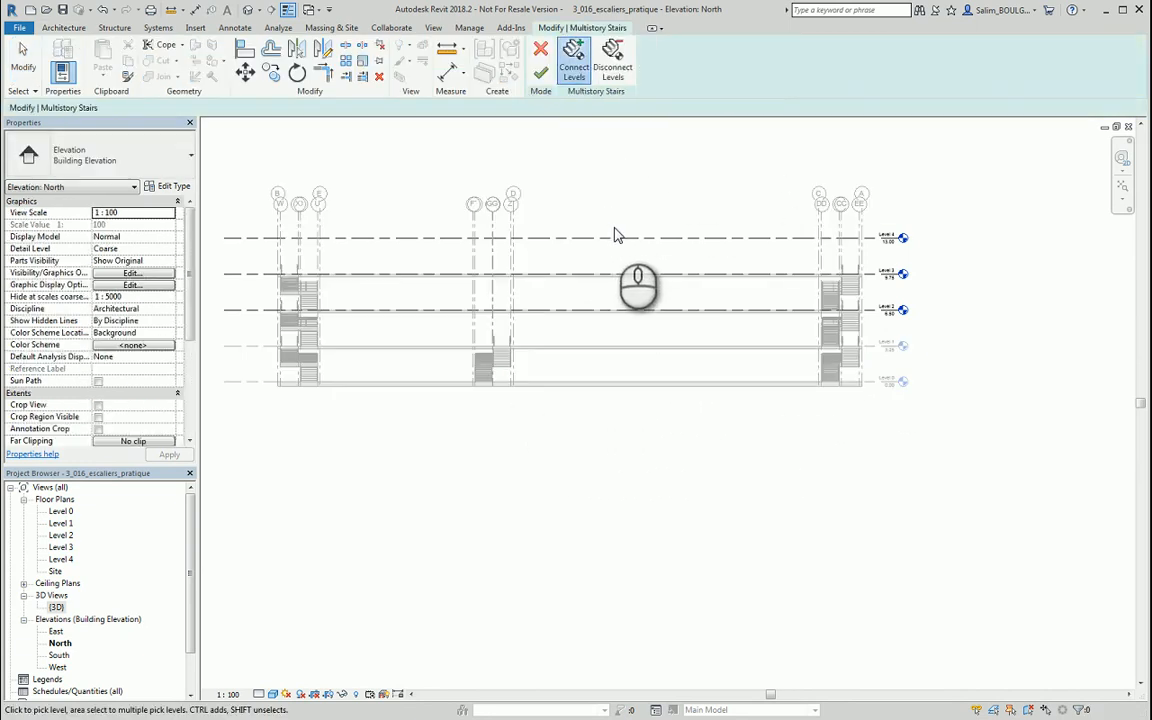
click(892, 311)
click(542, 78)
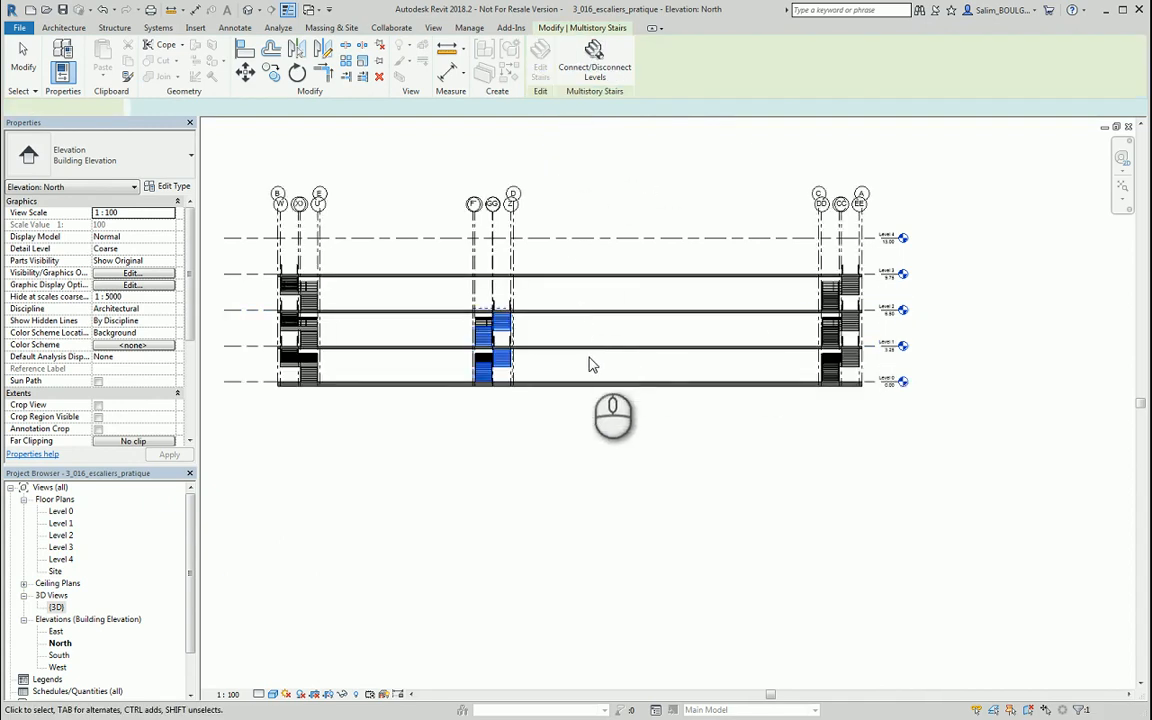
click(593, 447)
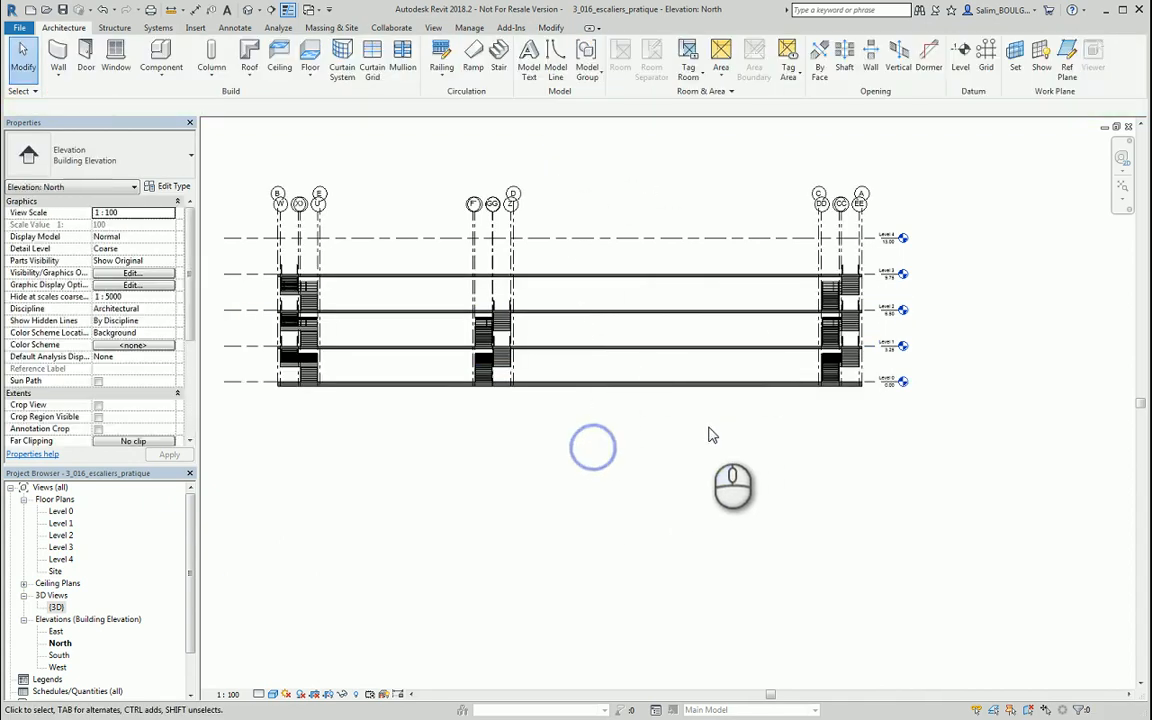
double_click(56, 607)
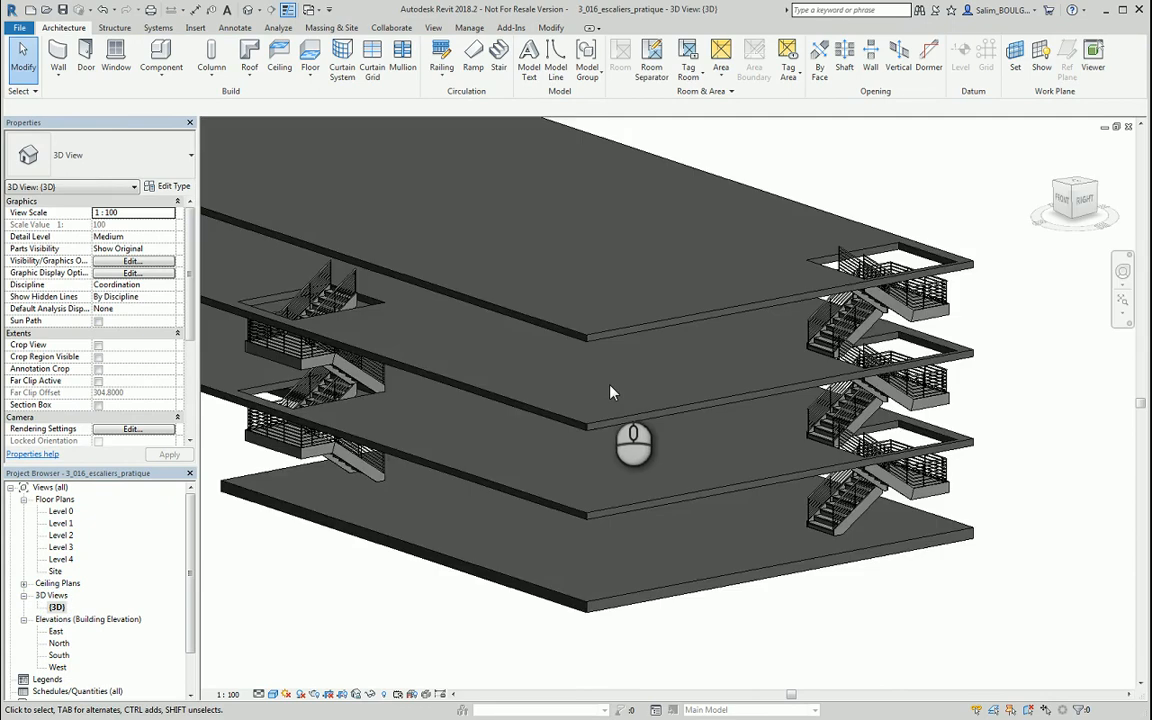
shift+middle_drag(612, 390, 648, 442)
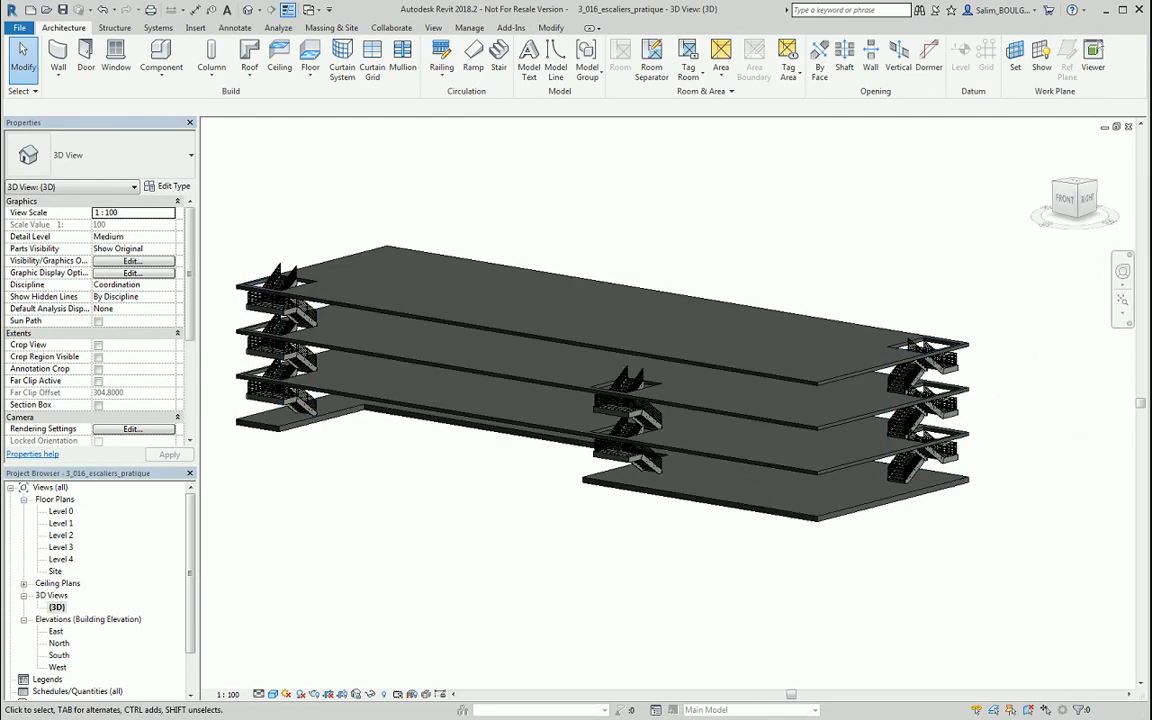